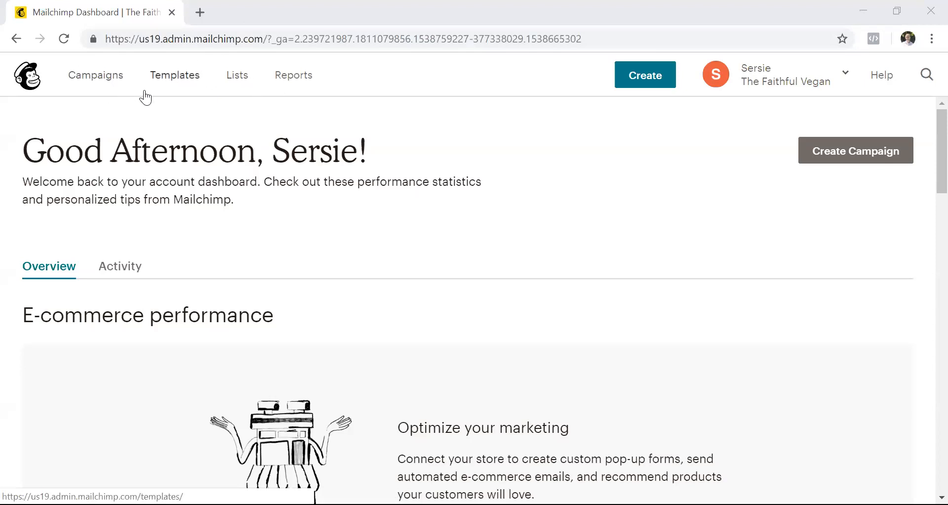
Open the Eat to Live Challenge list from the account's lists.
left_click(93, 85)
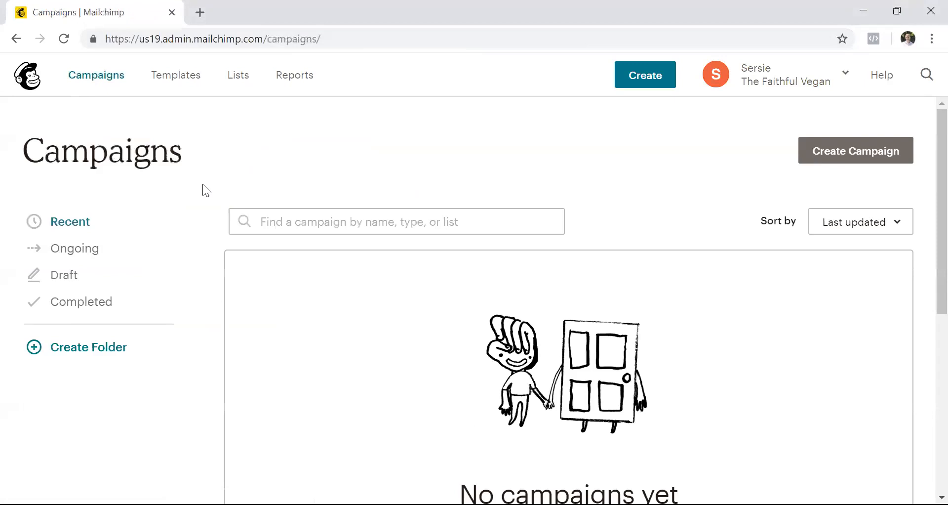
left_click(241, 82)
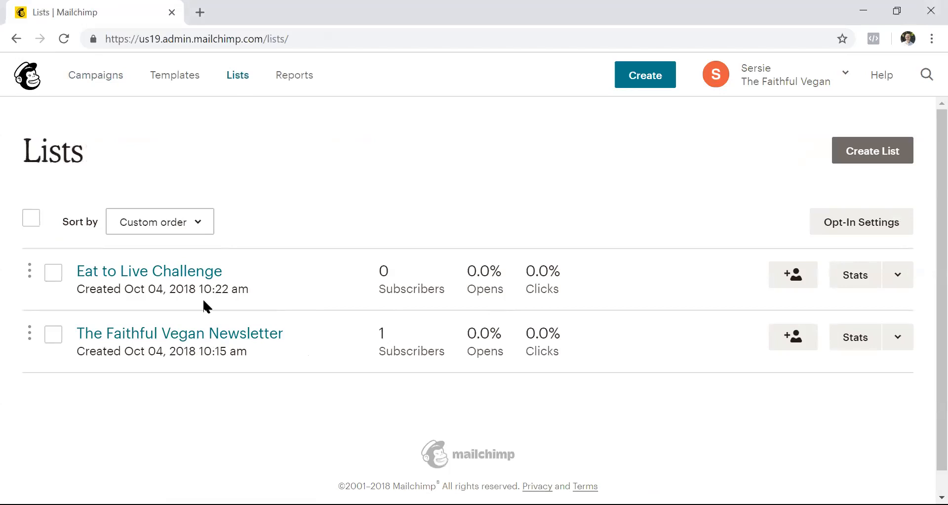
left_click(199, 275)
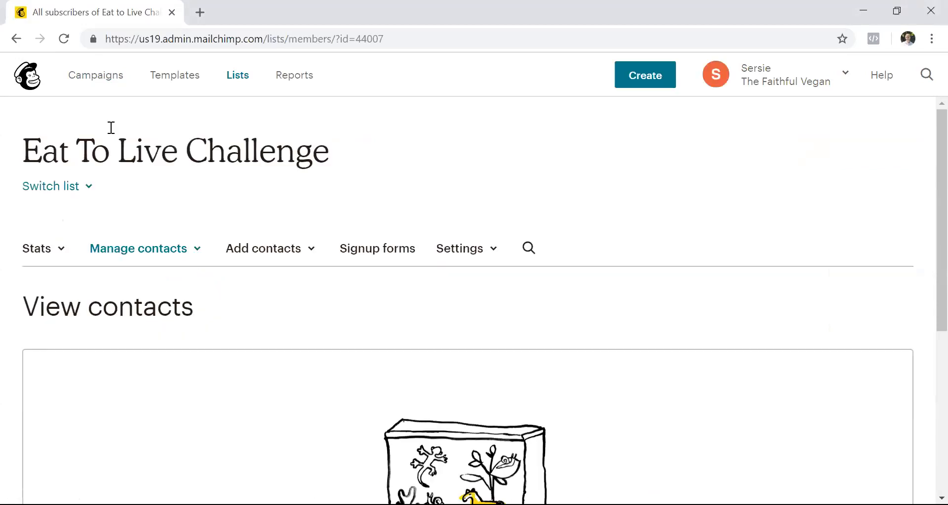
left_click(64, 187)
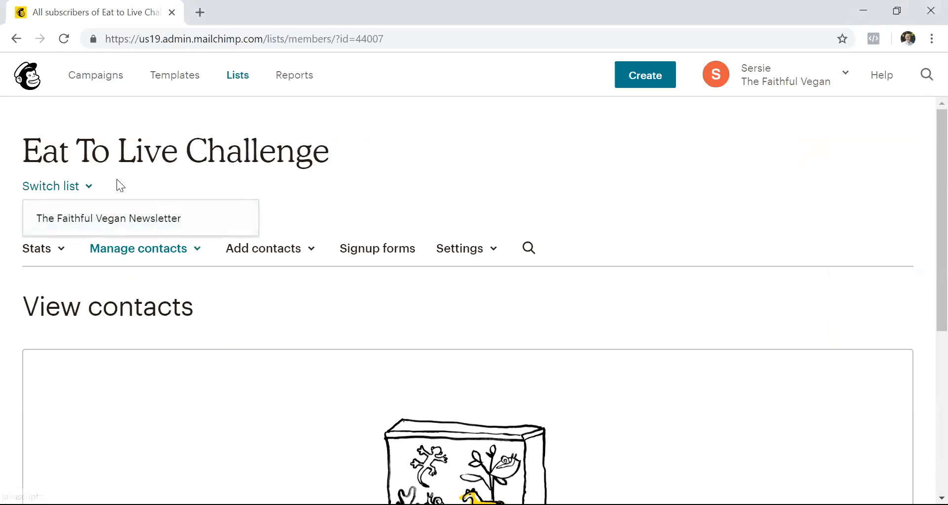
left_click(377, 208)
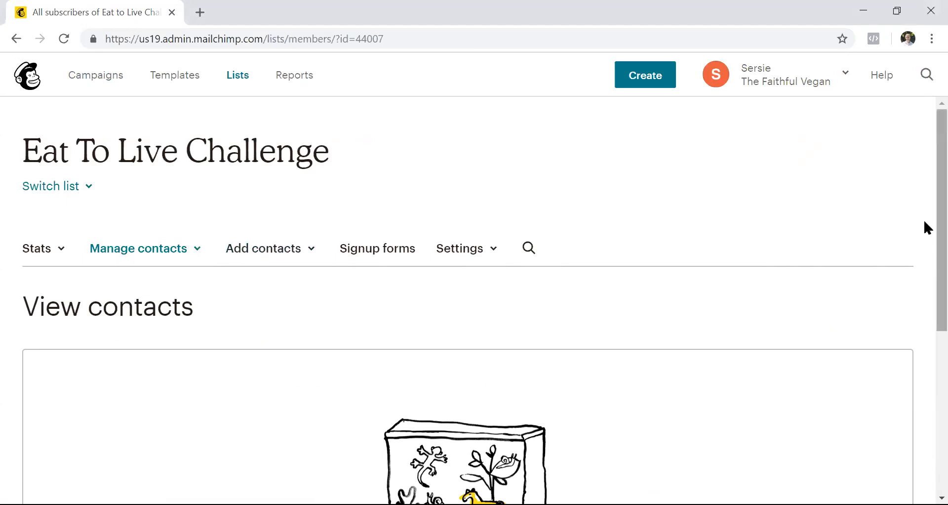
Open the form builder from the list's signup form options.
scroll(927, 252, "down", 1)
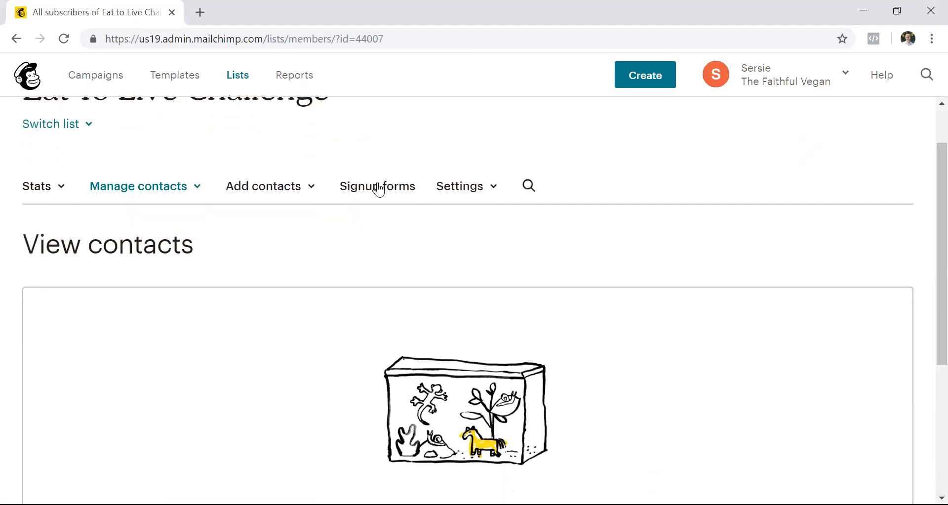
left_click(375, 189)
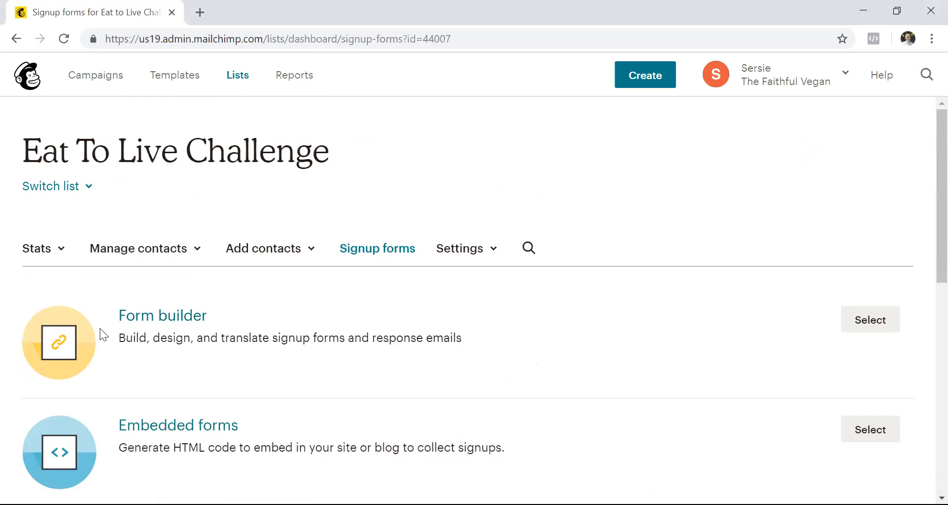
left_click(886, 324)
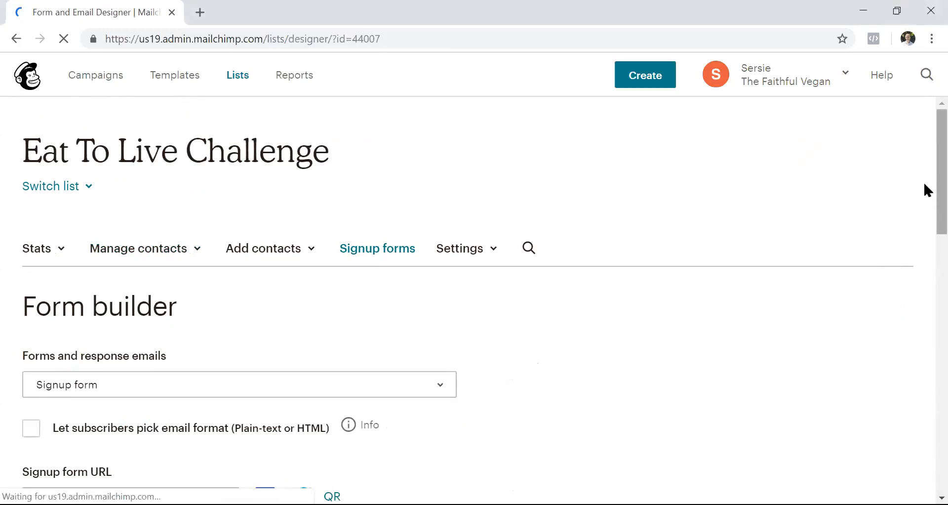
Examine the signup form's settings, URL, header image, and input fields in the form builder.
scroll(926, 190, "down", 3)
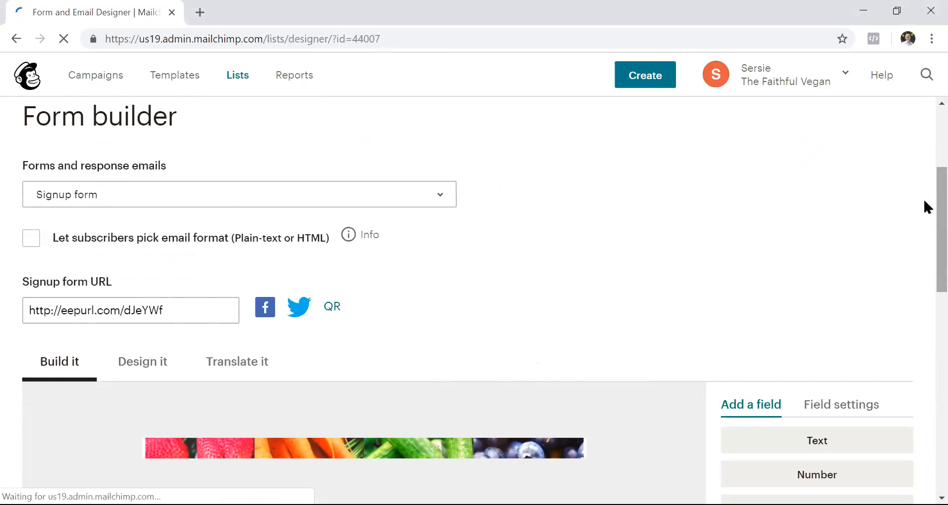
scroll(924, 201, "up", 4)
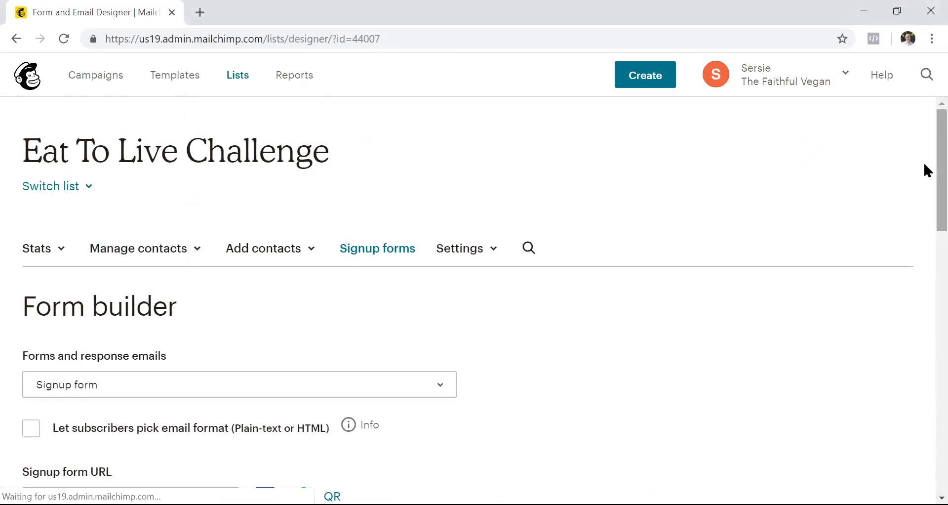
scroll(923, 188, "down", 1)
scroll(924, 181, "down", 10)
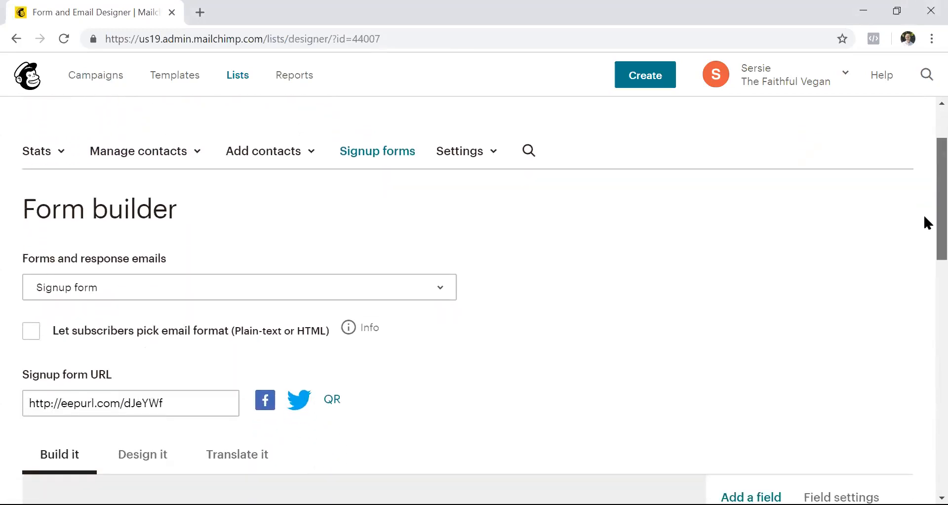
scroll(924, 355, "down", 1)
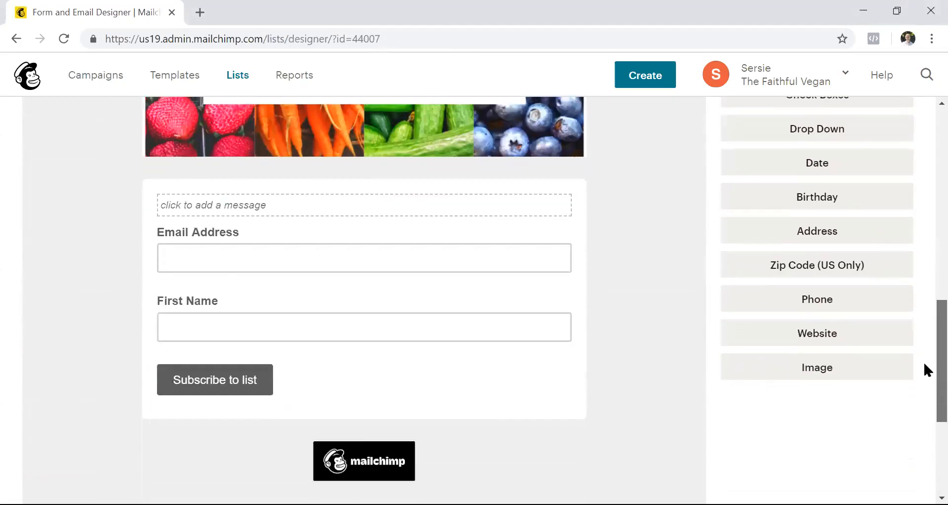
scroll(925, 292, "up", 9)
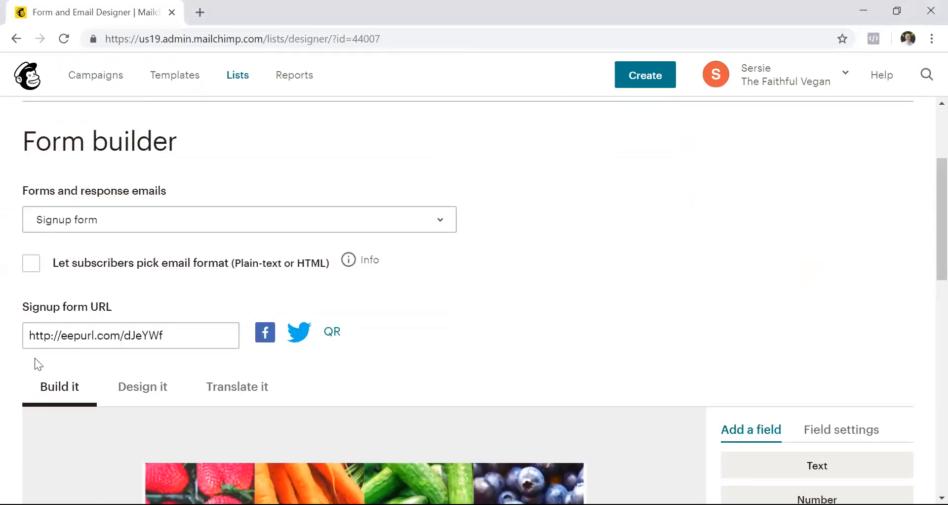
Copy the signup form URL, view the live form in a new browser tab, and close that tab.
left_click_drag(167, 339, 28, 340)
key("ctrl+c")
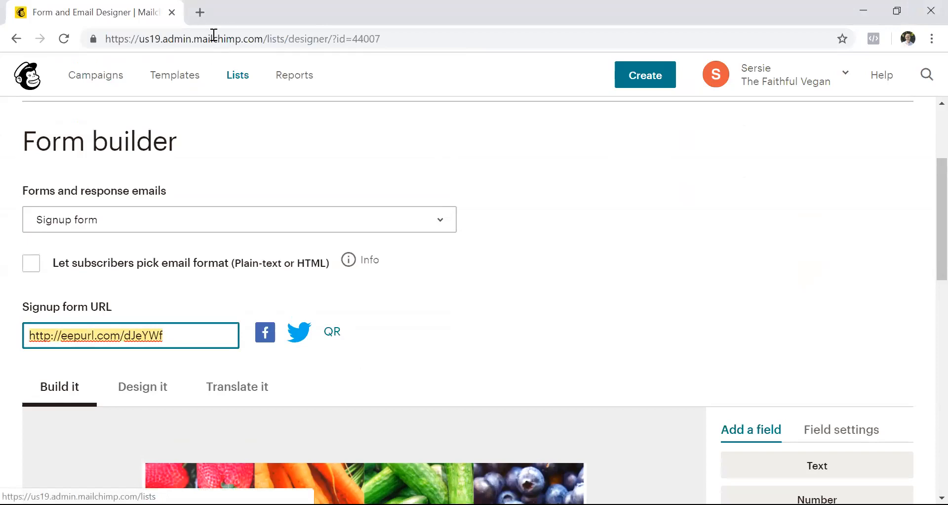
left_click(201, 13)
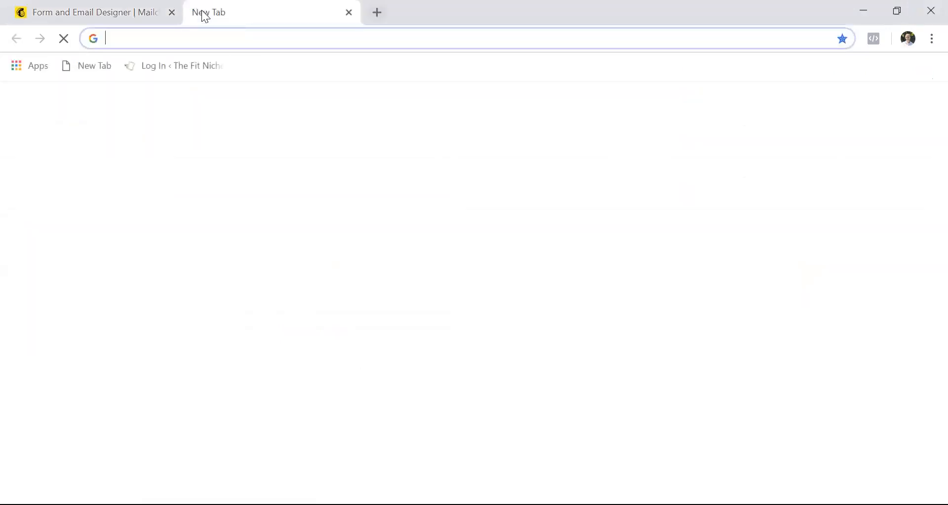
key("ctrl+v")
key("Return")
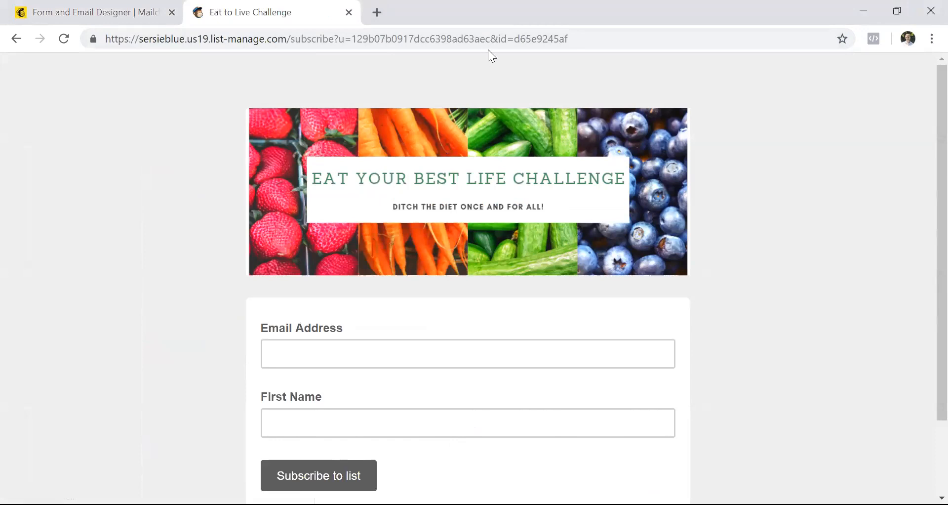
key("ctrl+w")
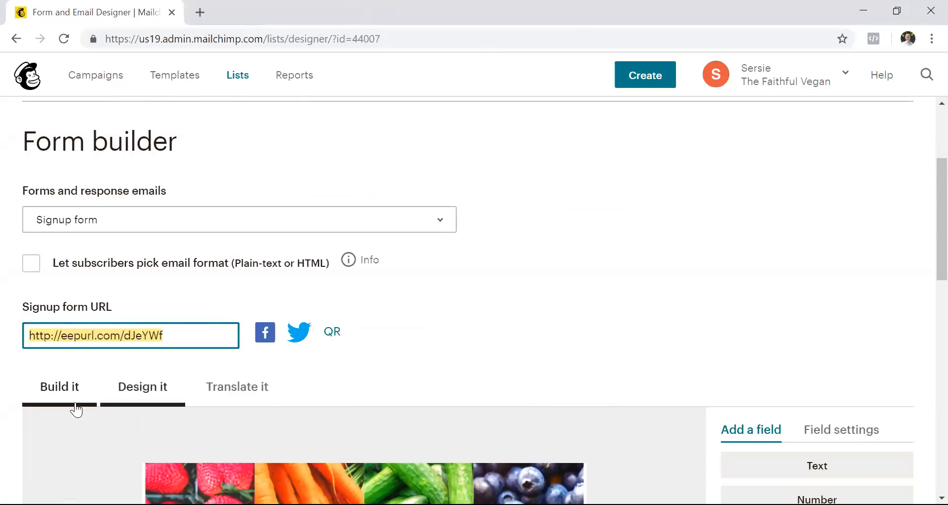
Switch the form builder to the Confirmation thank you page and copy its redirect URL.
left_click(439, 225)
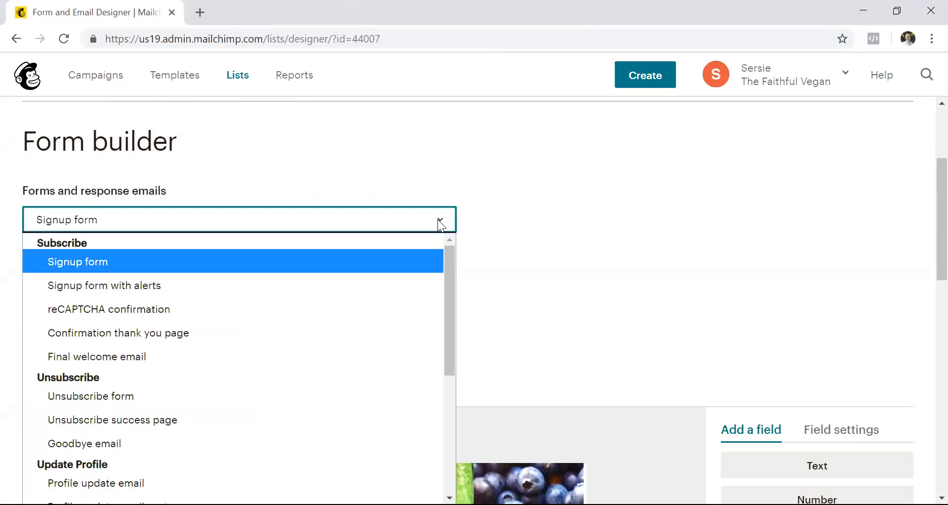
left_click(135, 330)
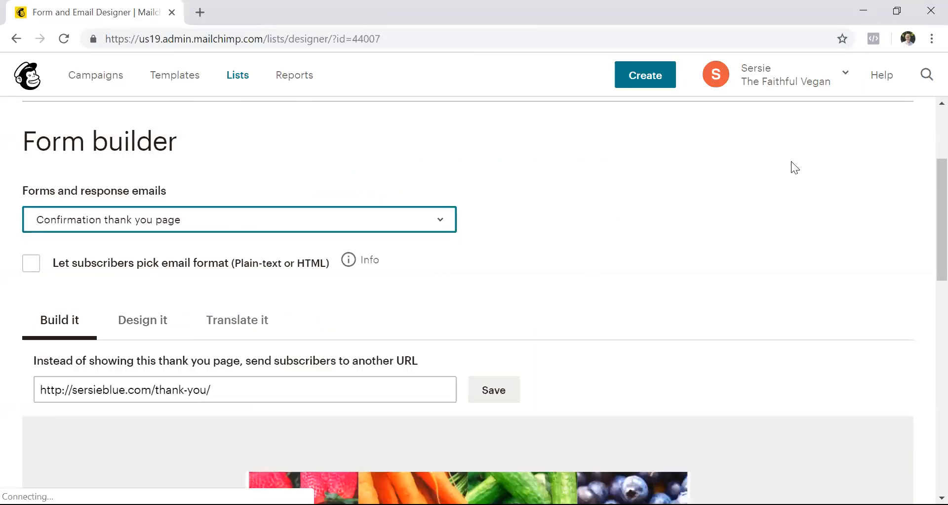
left_click_drag(924, 162, 919, 215)
scroll(919, 211, "up", 1)
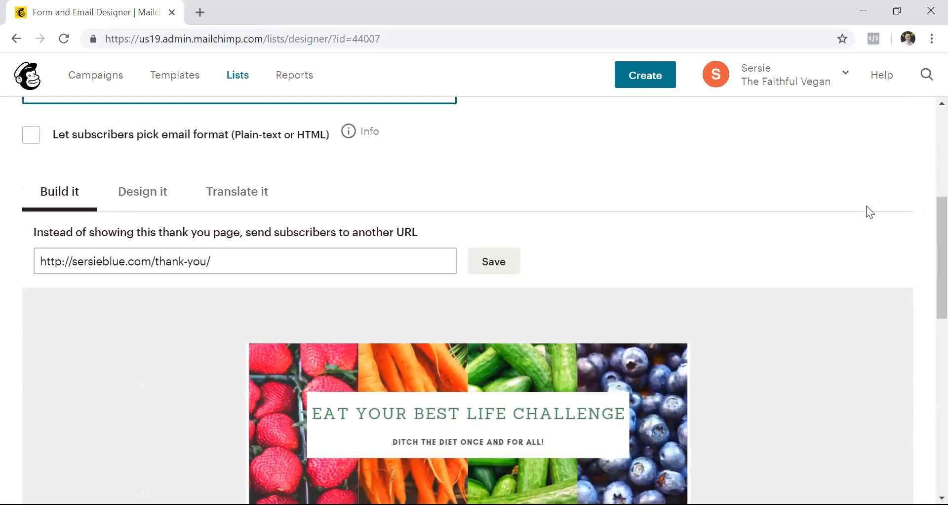
left_click_drag(226, 260, 37, 264)
key("ctrl+c")
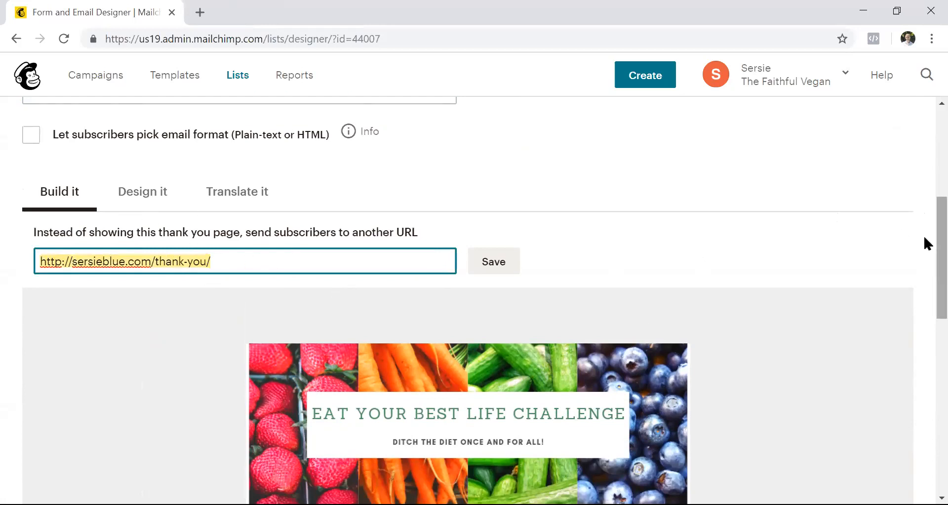
Open the copied redirect URL in a new browser tab, review the thank-you page, and close the tab.
scroll(923, 225, "up", 2)
scroll(924, 207, "up", 2)
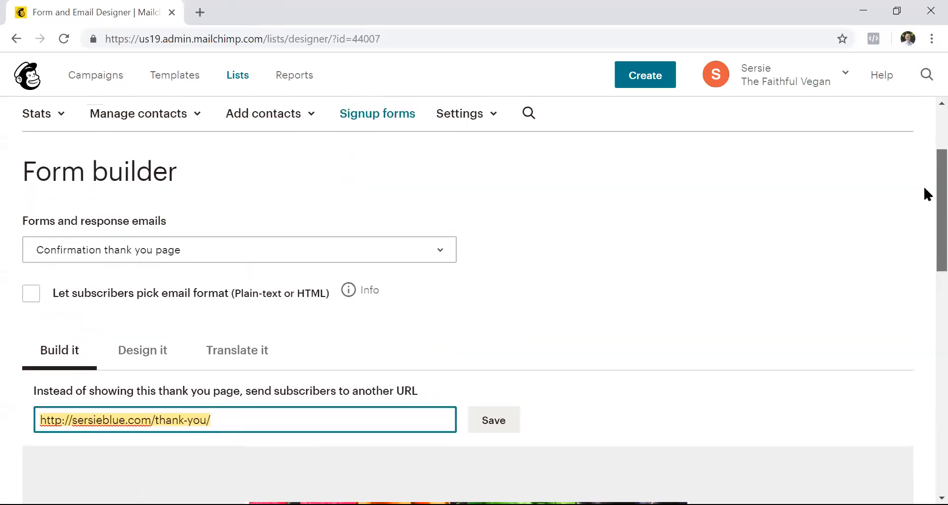
scroll(923, 178, "up", 1)
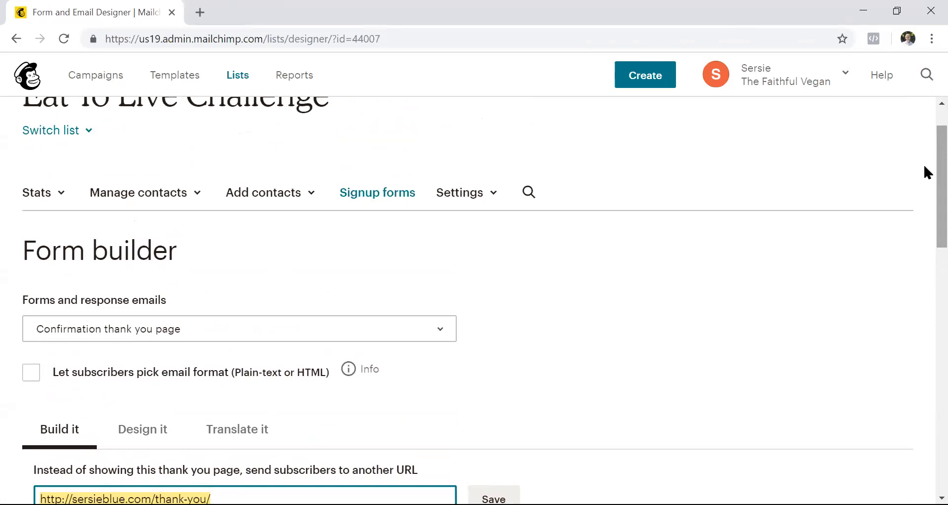
scroll(924, 170, "down", 2)
scroll(925, 177, "up", 1)
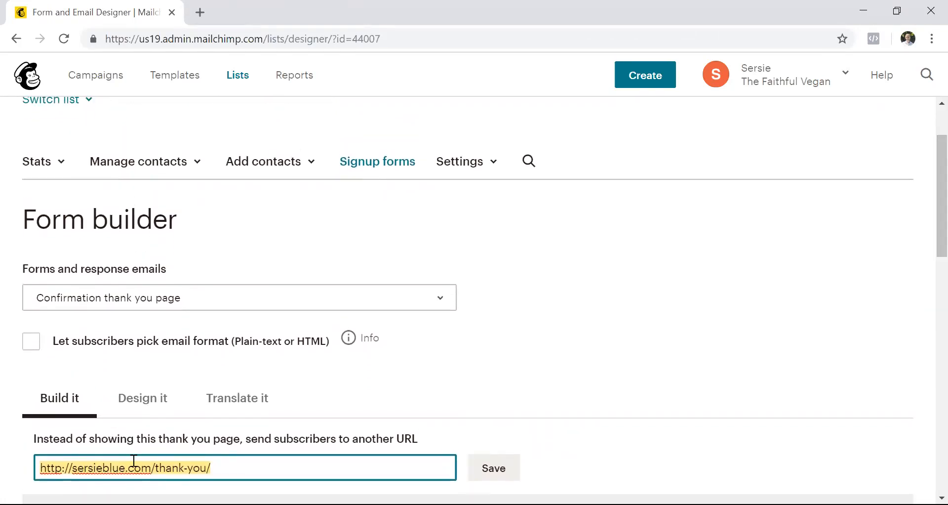
left_click(200, 12)
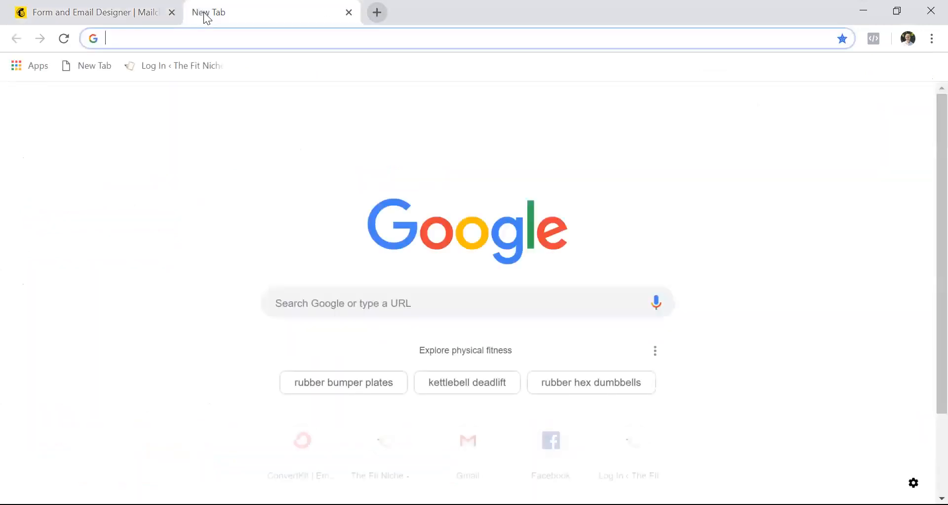
key("ctrl+v")
key("Return")
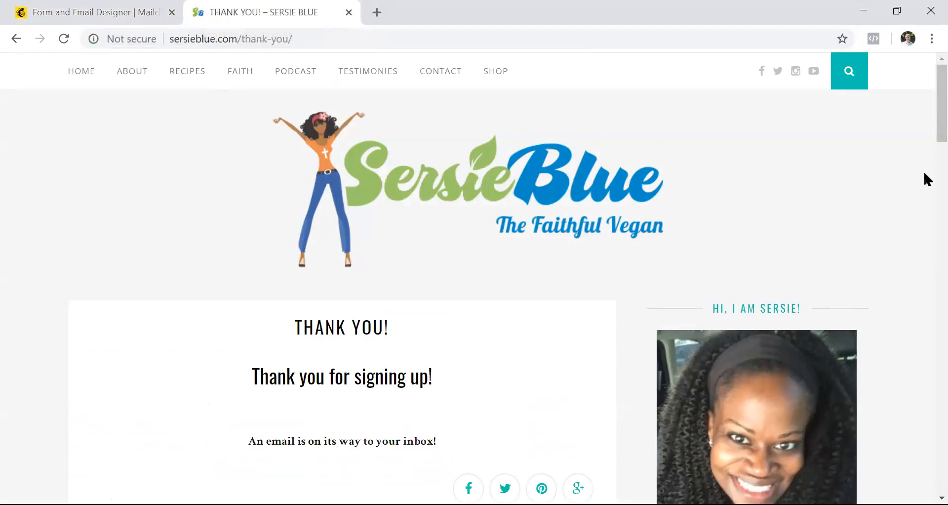
left_click_drag(924, 113, 925, 151)
scroll(927, 151, "up", 1)
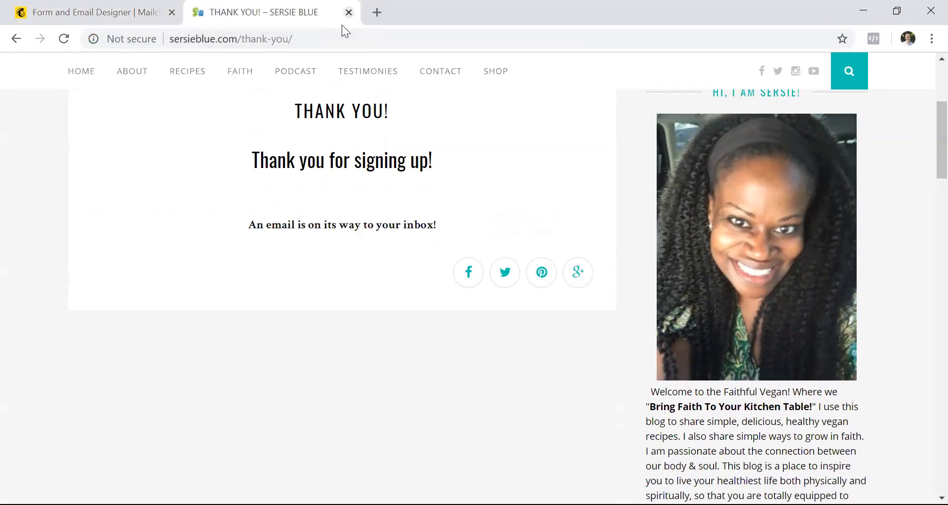
left_click(348, 13)
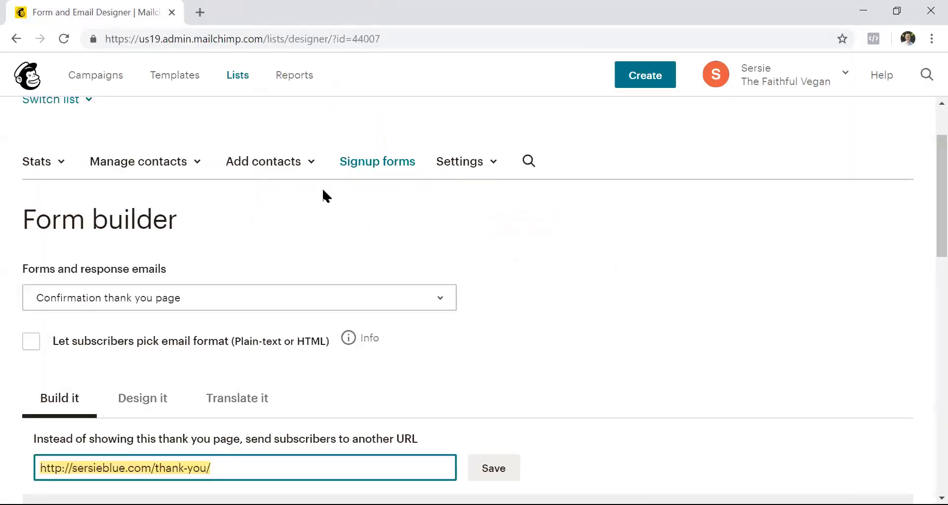
Switch the form builder to the Final welcome email and examine its sender, subject, and message settings.
left_click(441, 303)
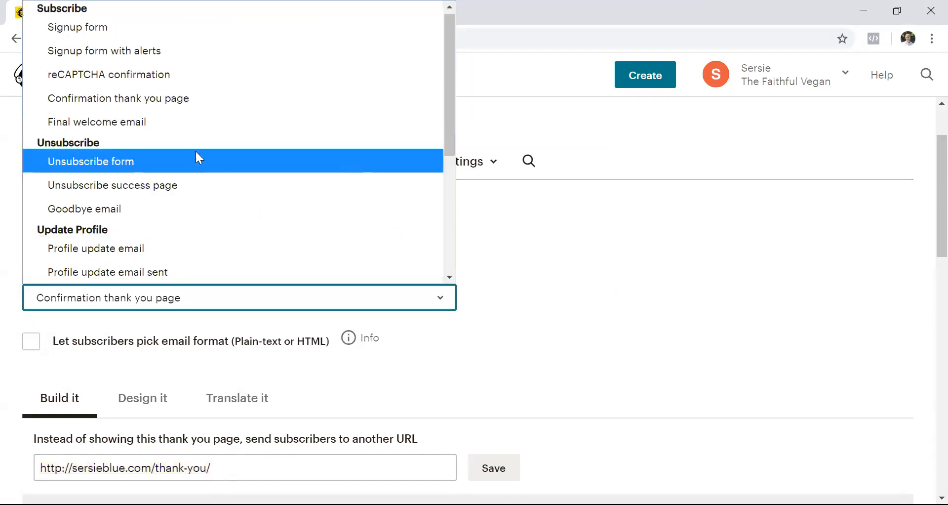
left_click(114, 122)
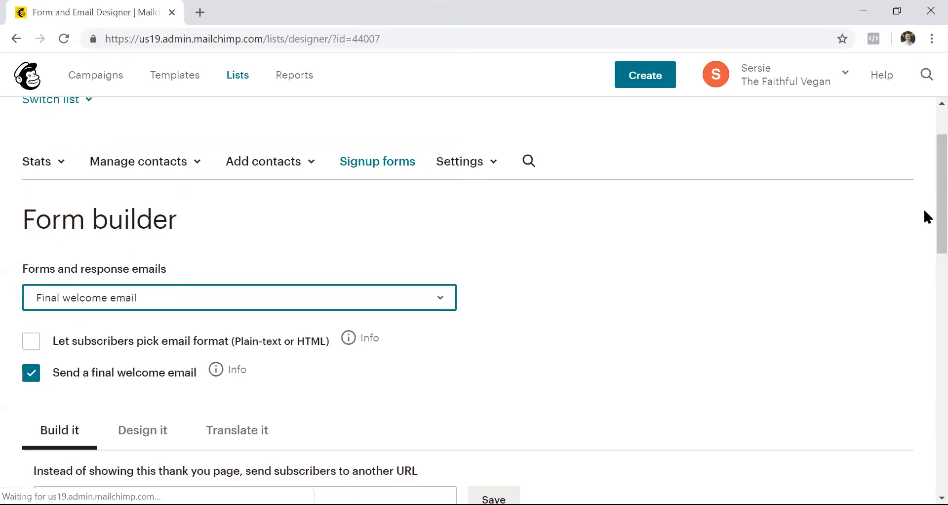
scroll(924, 210, "down", 2)
scroll(924, 211, "up", 2)
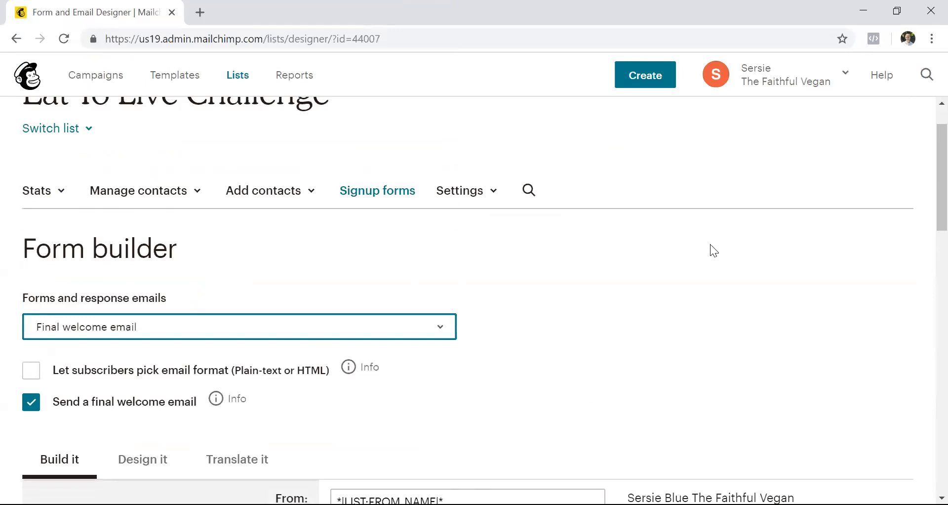
scroll(924, 183, "down", 8)
scroll(926, 326, "down", 6)
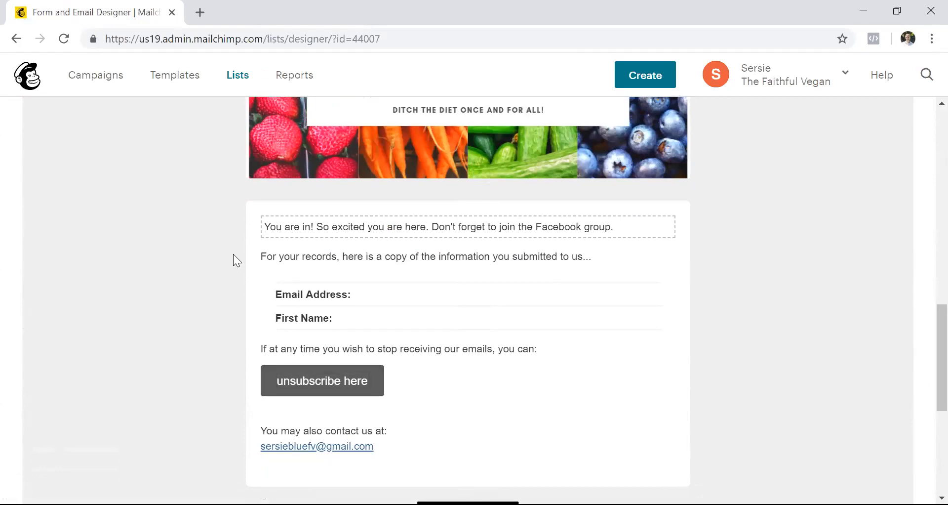
mouse_move(478, 232)
left_click_drag(924, 319, 923, 171)
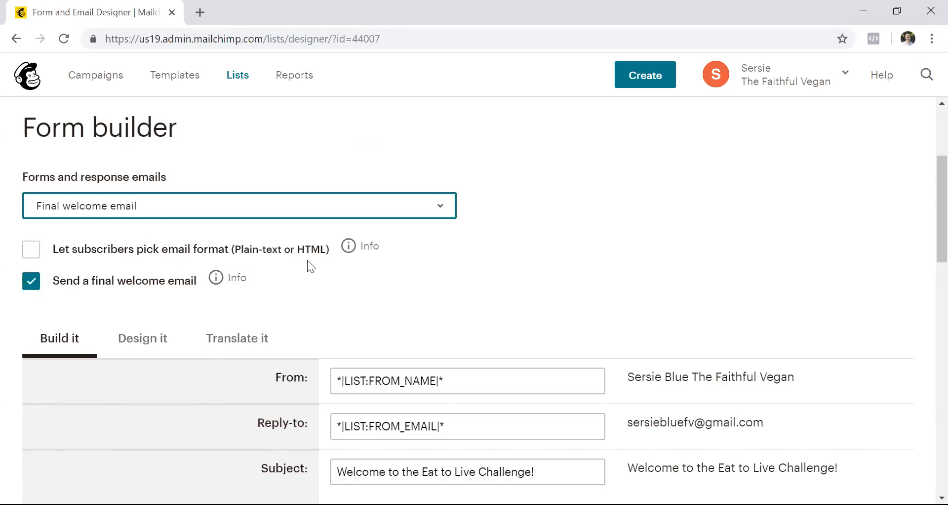
Leave the form builder and go to the Campaigns page.
left_click(262, 207)
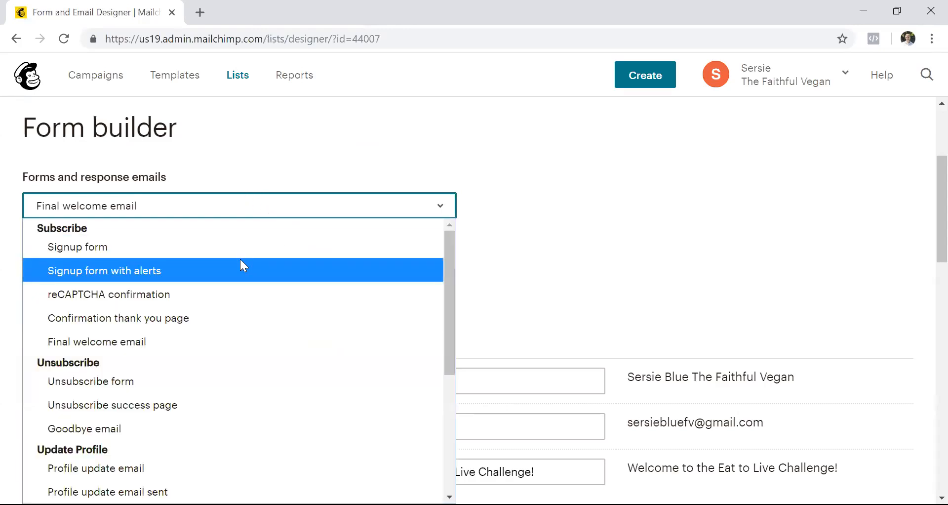
left_click(104, 84)
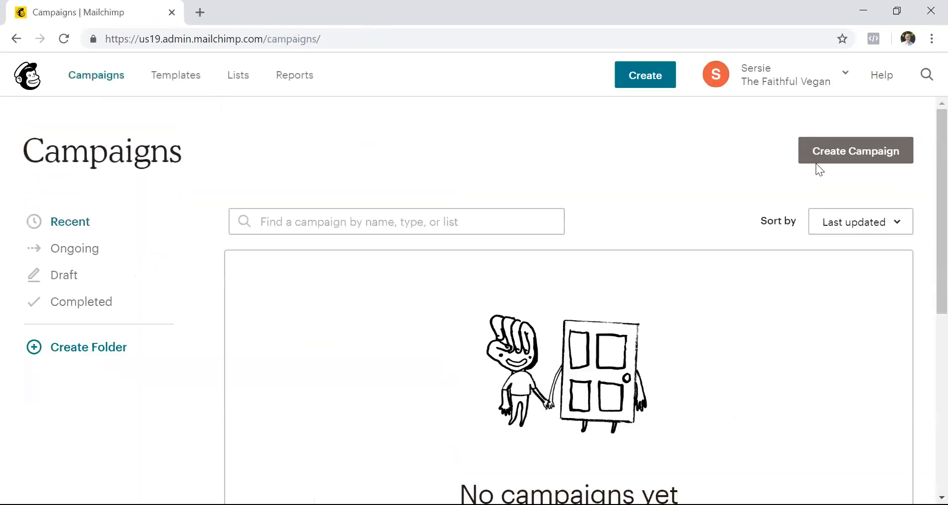
Start a new automated email campaign for welcoming new subscribers, using the Education series type.
left_click(840, 153)
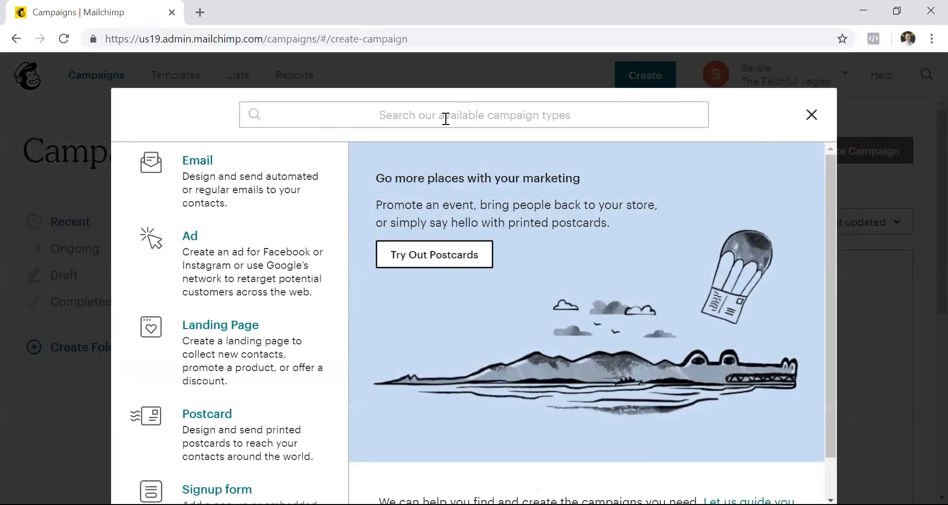
left_click(210, 185)
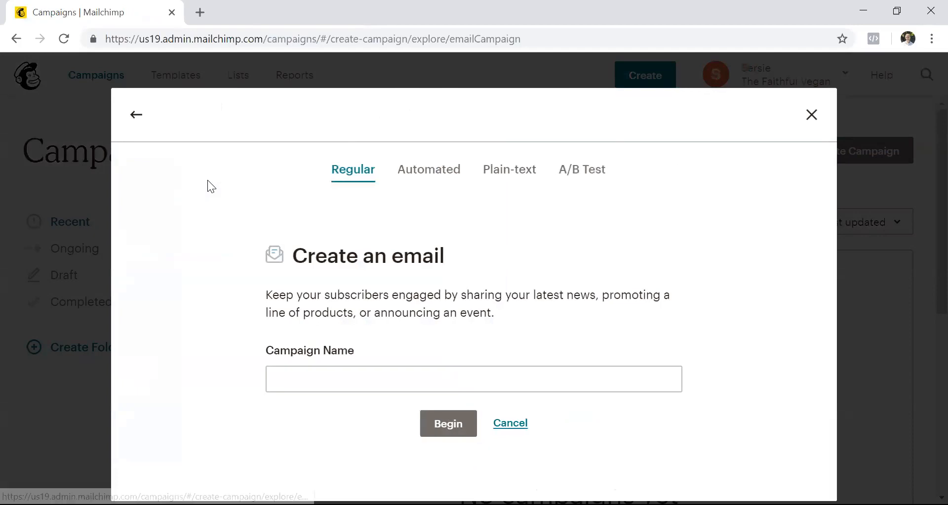
left_click(432, 176)
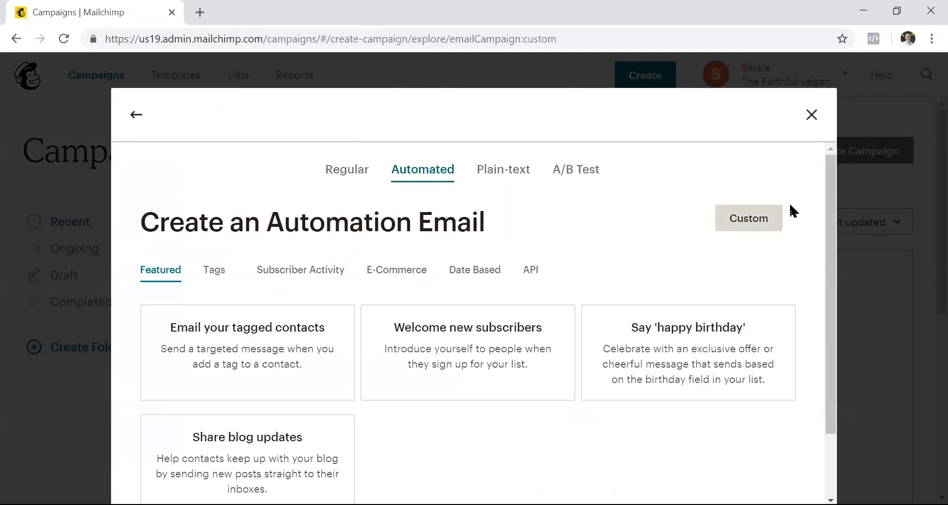
left_click_drag(832, 196, 825, 250)
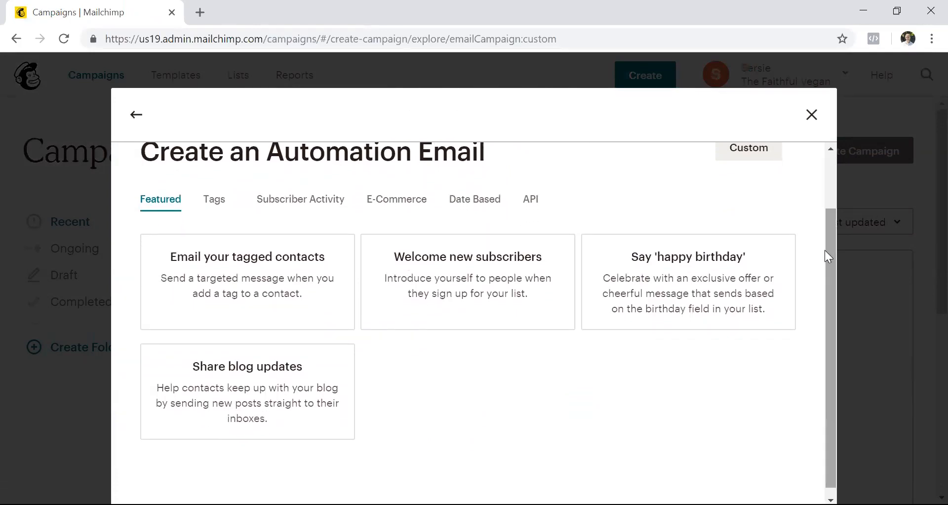
left_click(482, 279)
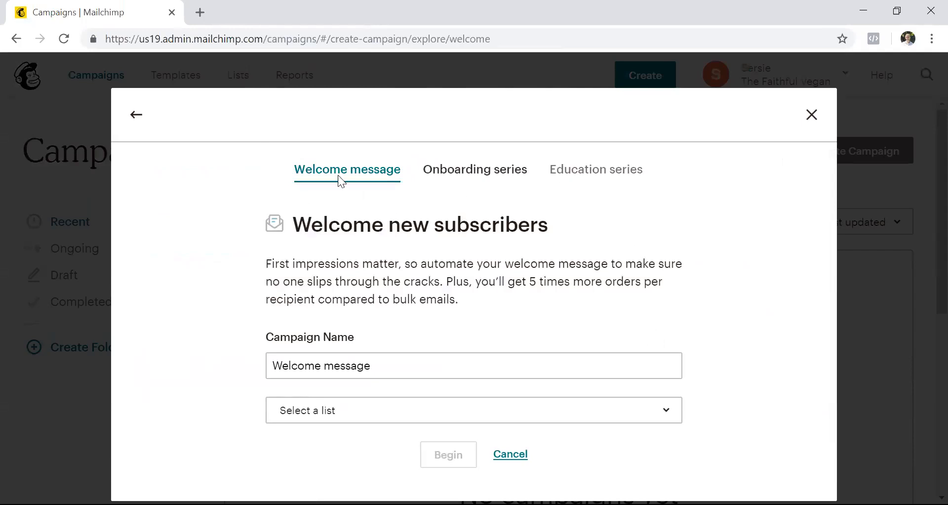
left_click(567, 176)
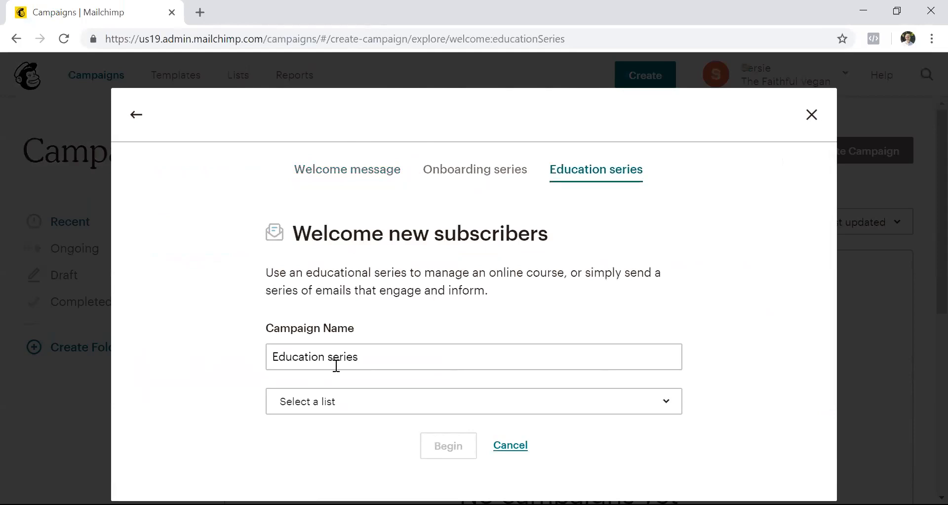
Name the campaign Challenge Series, assign the Eat to Live Challenge list, and begin building the workflow.
left_click_drag(363, 357, 269, 359)
type("Ch")
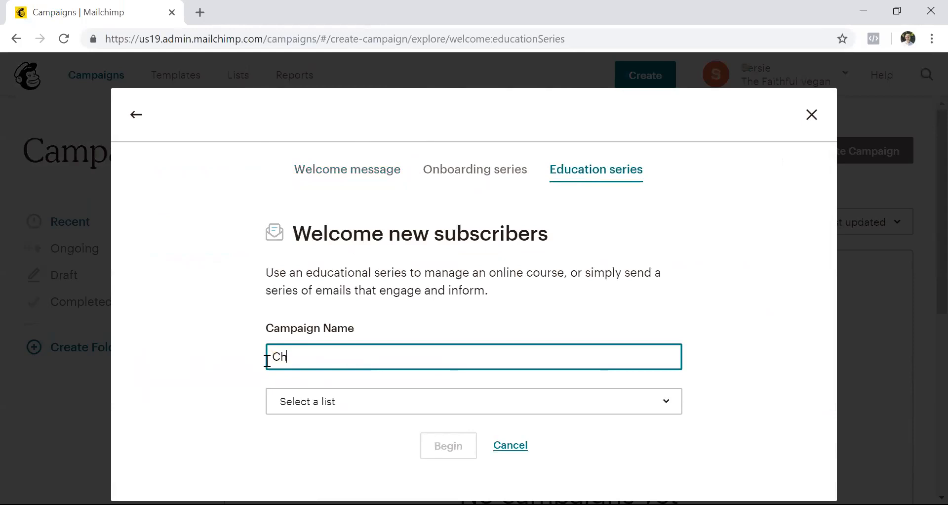
type("allenge Series")
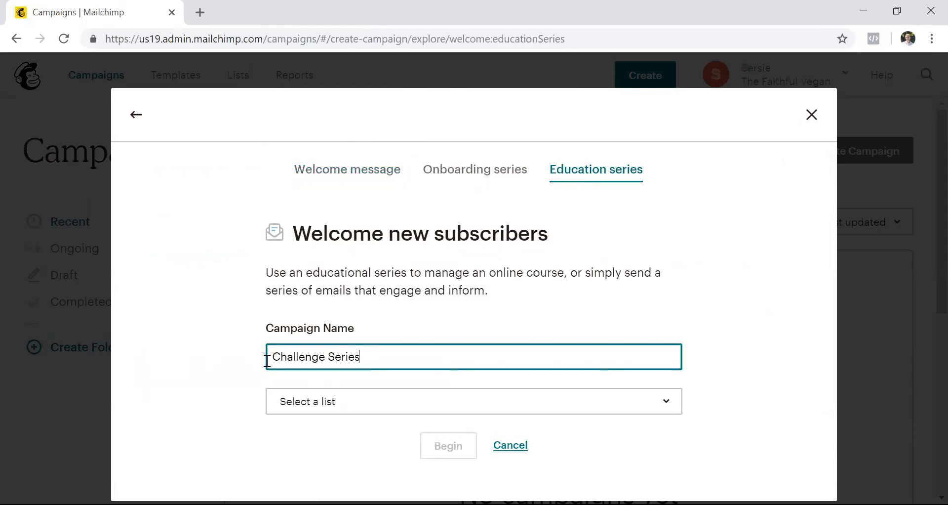
left_click(363, 405)
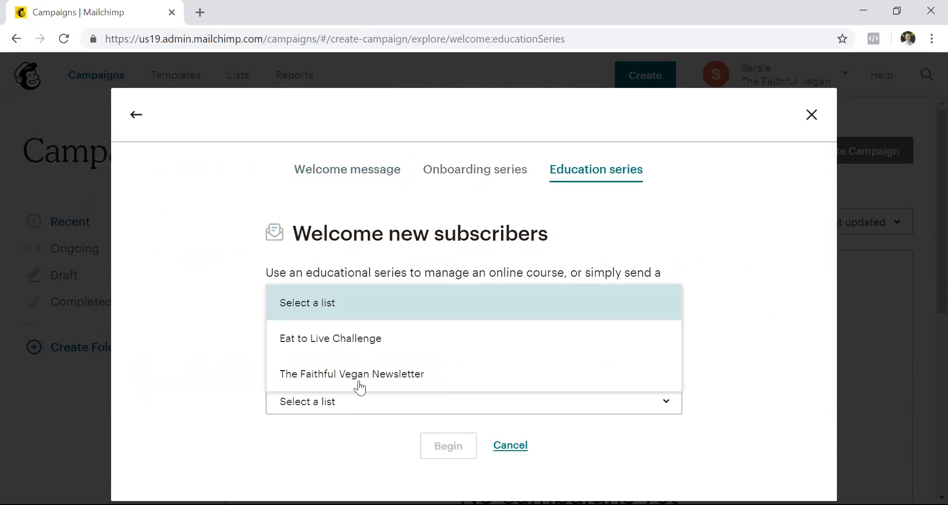
left_click(352, 341)
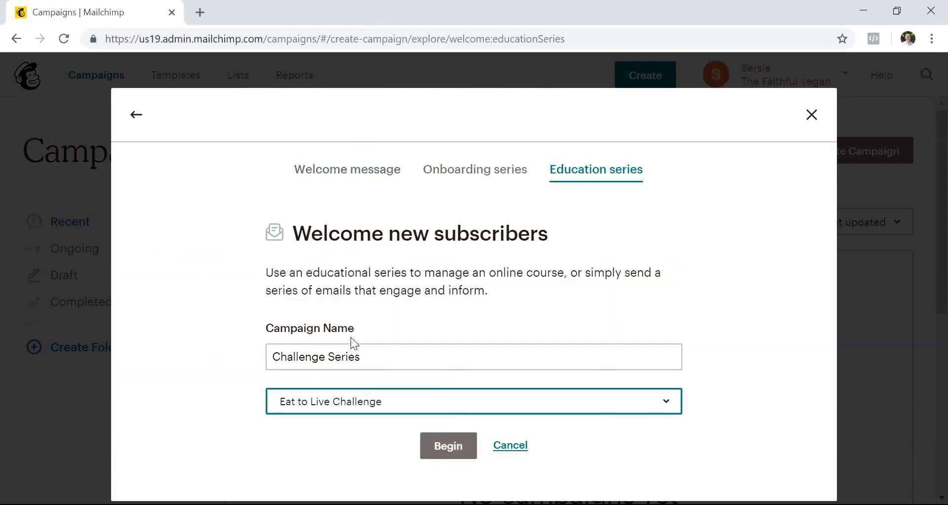
left_click(445, 449)
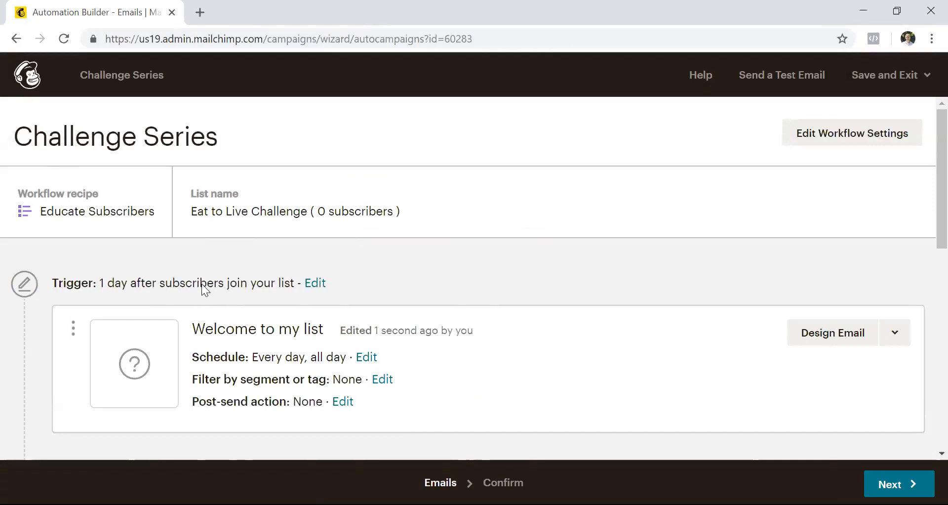
Set the signup trigger's delay to immediately and update the trigger.
left_click(316, 286)
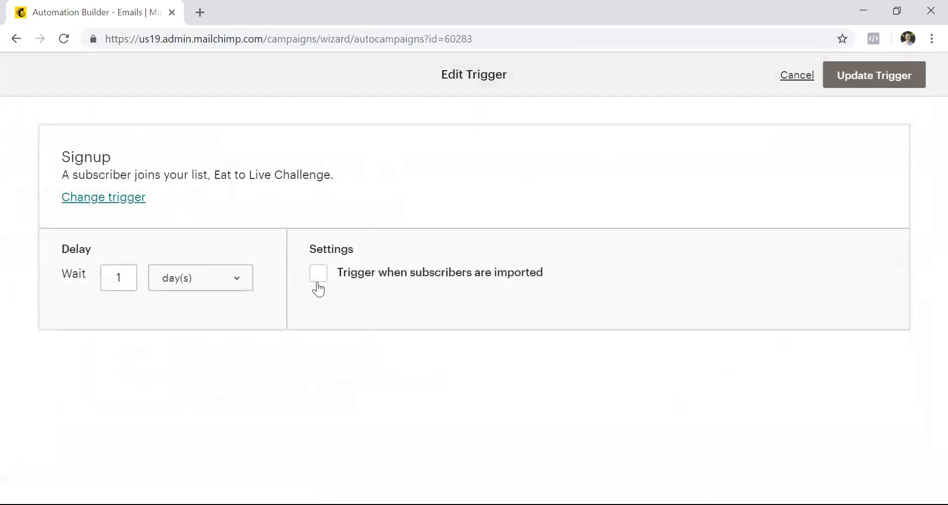
left_click(124, 278)
type("0")
left_click(895, 75)
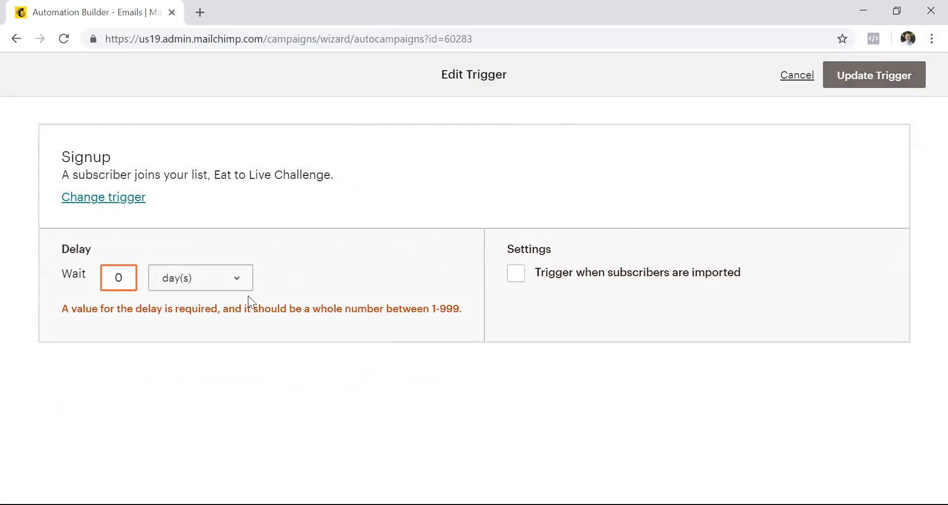
left_click(237, 279)
left_click(218, 302)
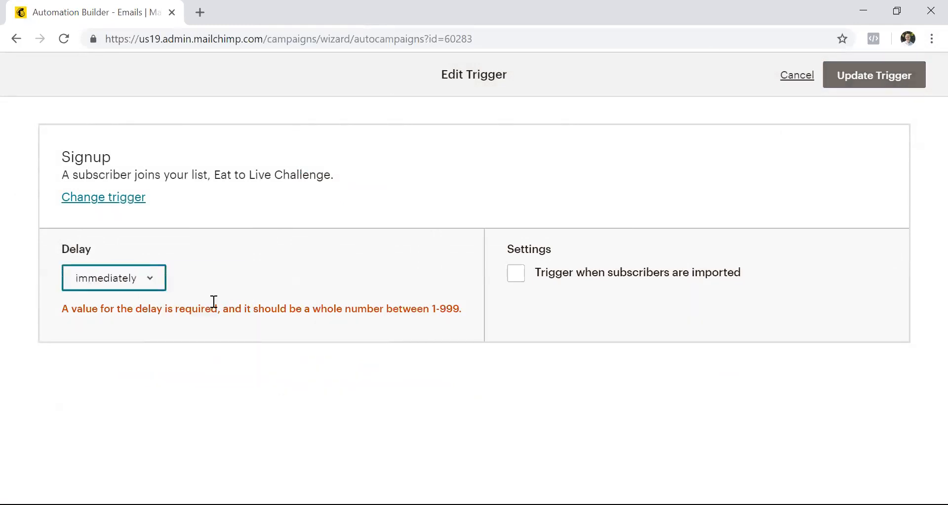
left_click(150, 279)
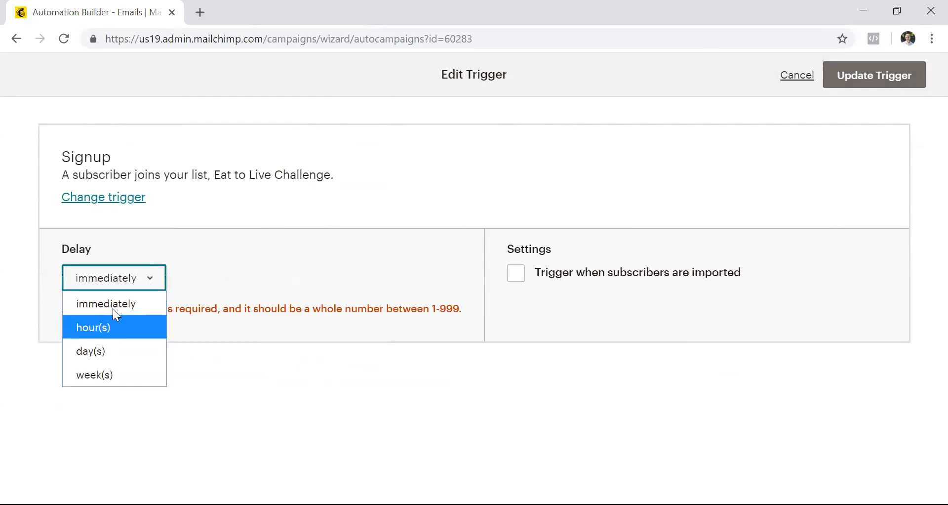
left_click(249, 271)
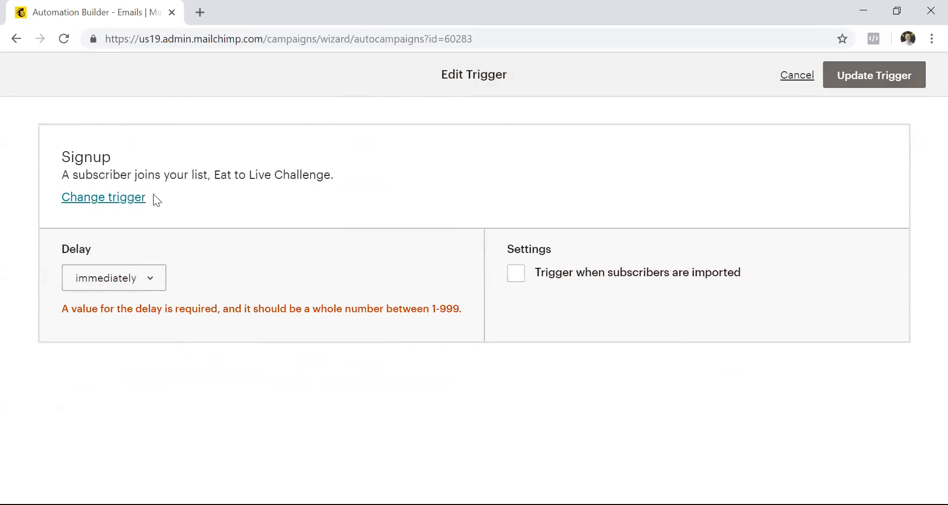
left_click(518, 276)
left_click(519, 278)
left_click(844, 86)
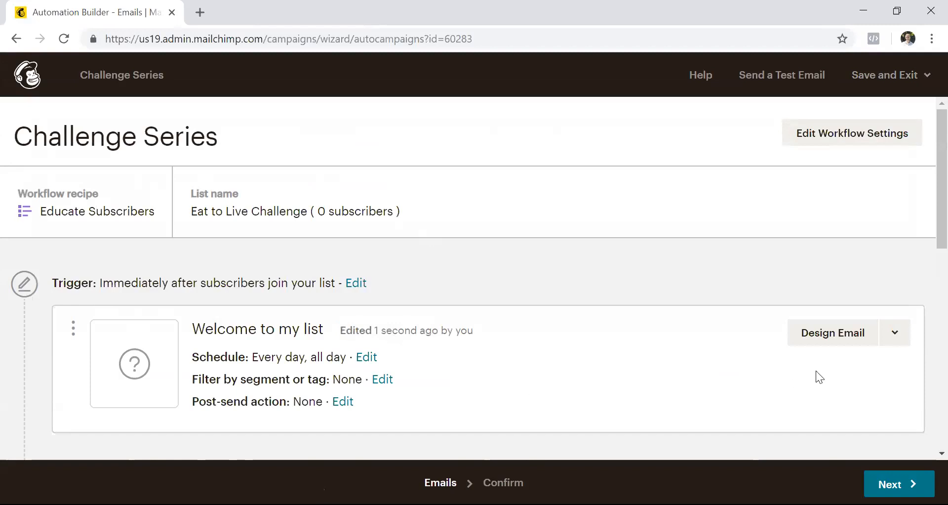
Open the design setup of the workflow's first email and name it Eat To Live Challenge Day 1.
left_click(842, 336)
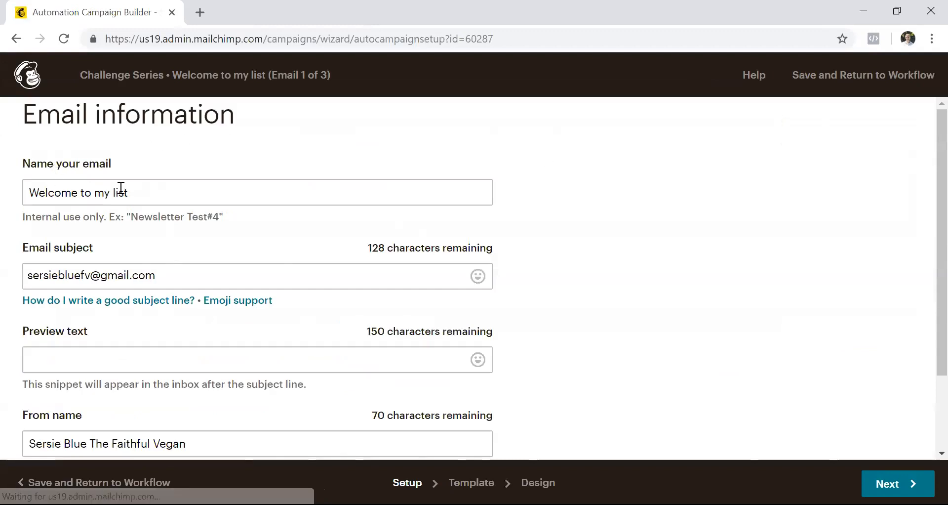
left_click_drag(135, 192, 28, 182)
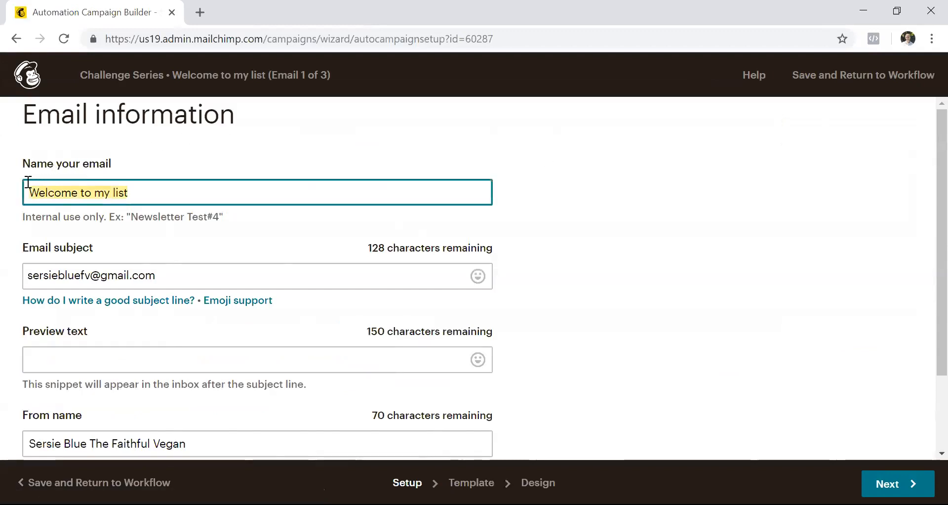
type("Eat To ")
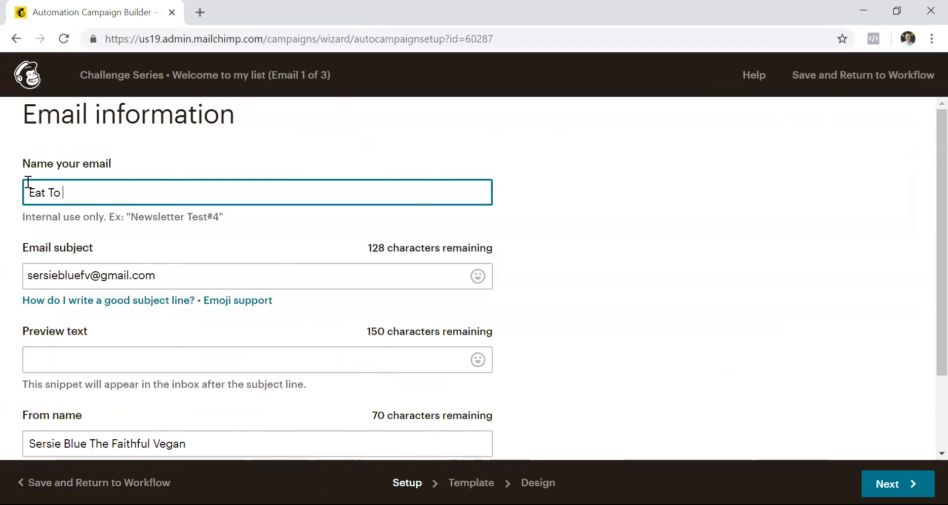
type("Live Challenge Day 1")
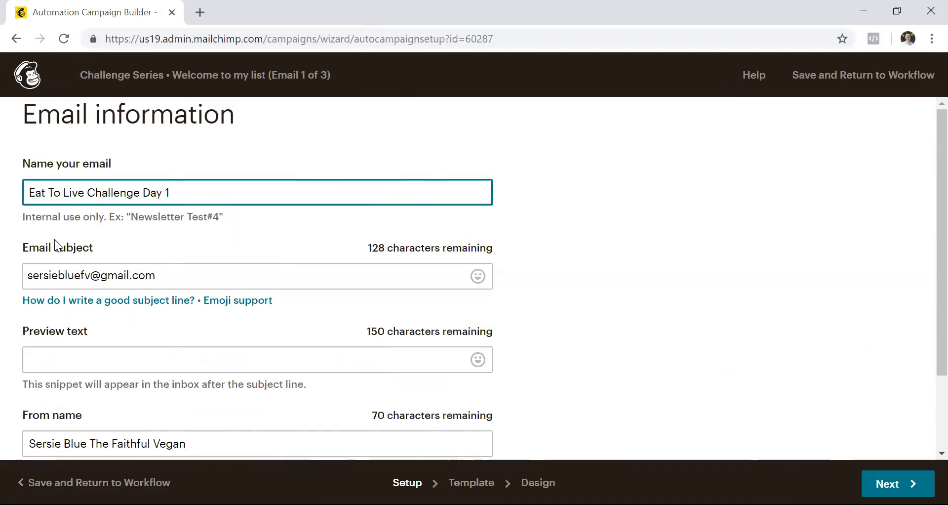
Copy the email's name into the email subject, replacing the address there.
left_click_drag(179, 192, 21, 190)
key("ctrl+c")
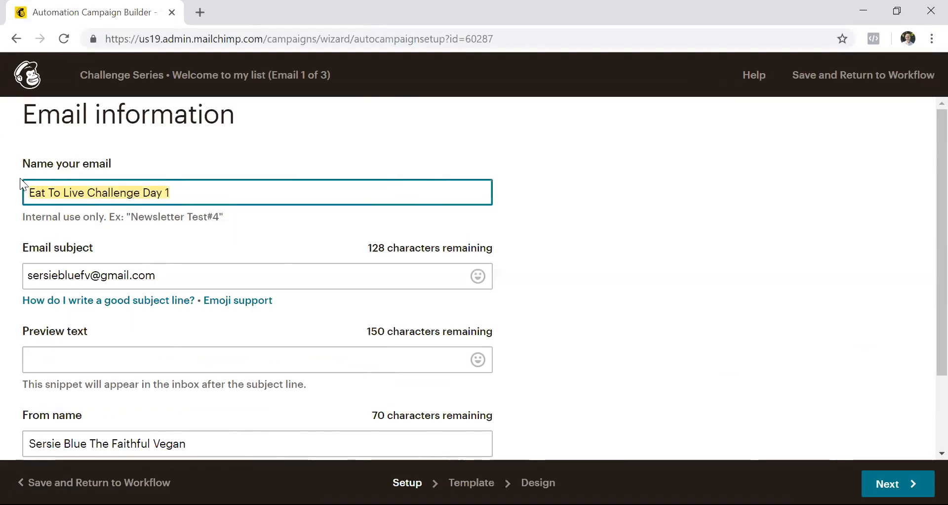
left_click_drag(167, 273, 17, 281)
key("ctrl+v")
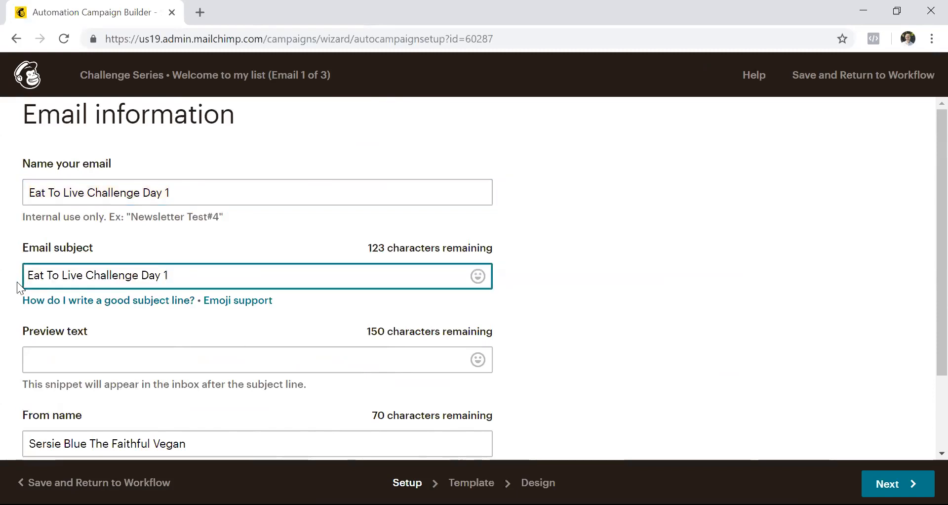
Insert a grinning face emoji as the preview text, review the email information, and continue to template selection.
left_click(75, 353)
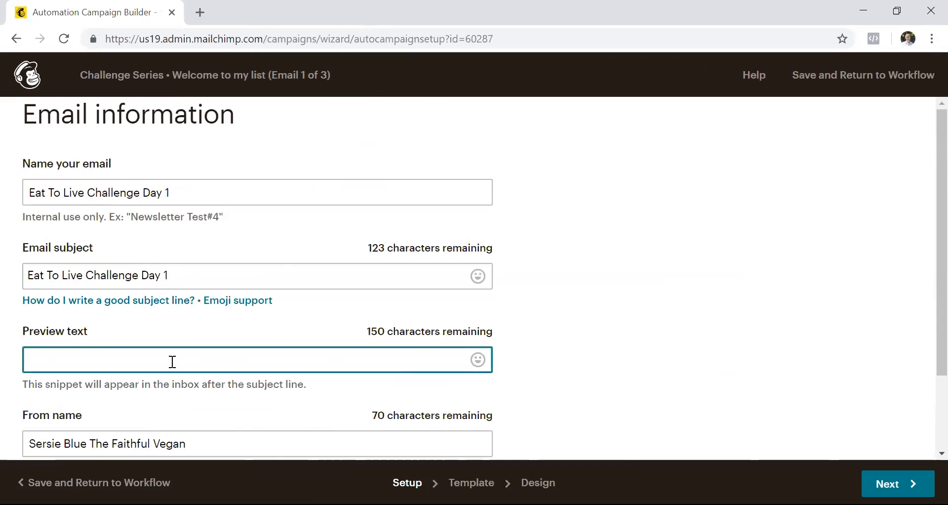
left_click(477, 360)
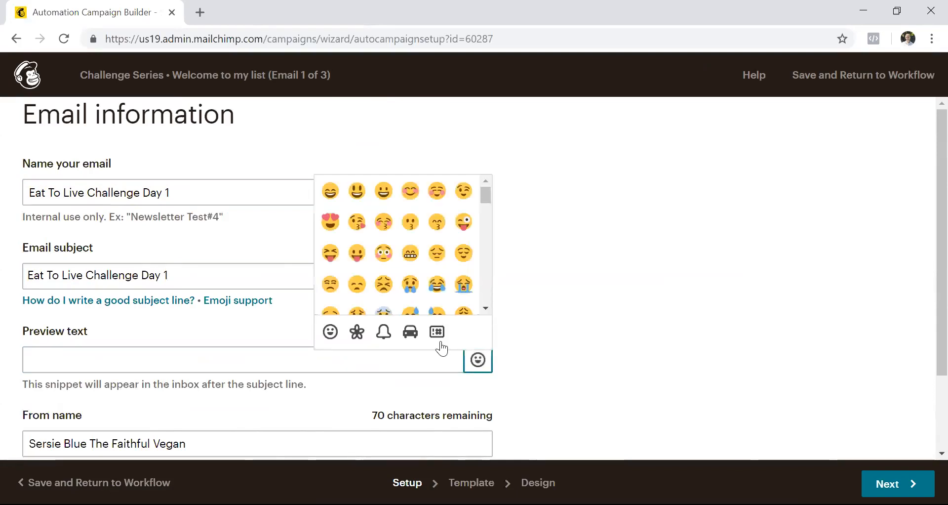
left_click(334, 197)
left_click(927, 184)
scroll(924, 255, "down", 2)
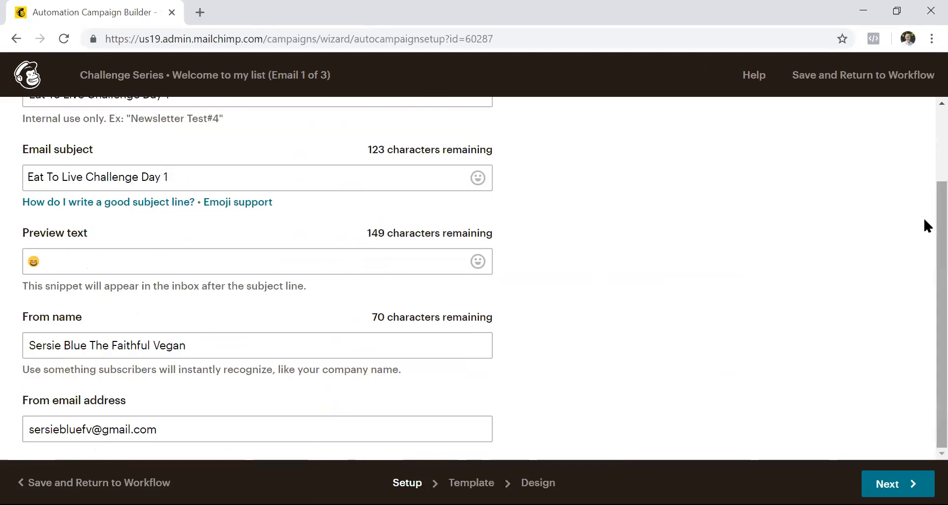
scroll(926, 168, "up", 1)
scroll(924, 122, "up", 1)
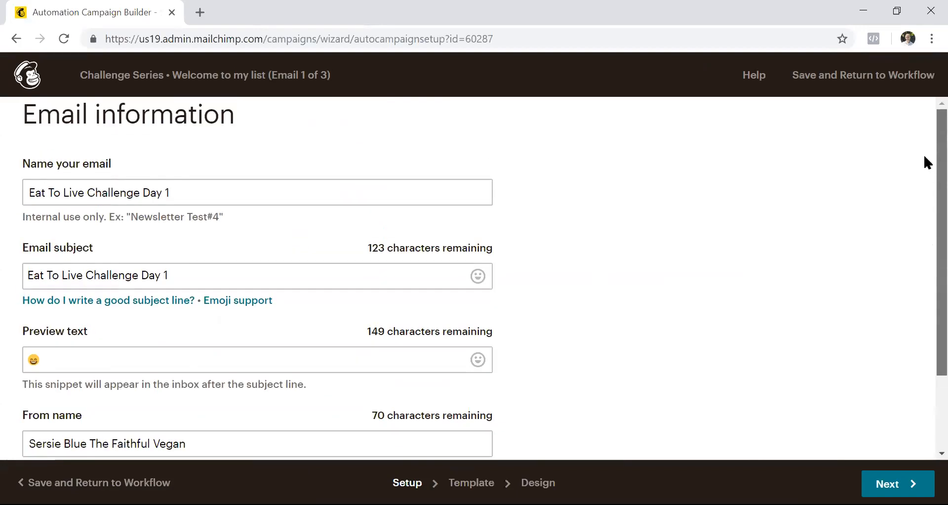
scroll(926, 163, "down", 2)
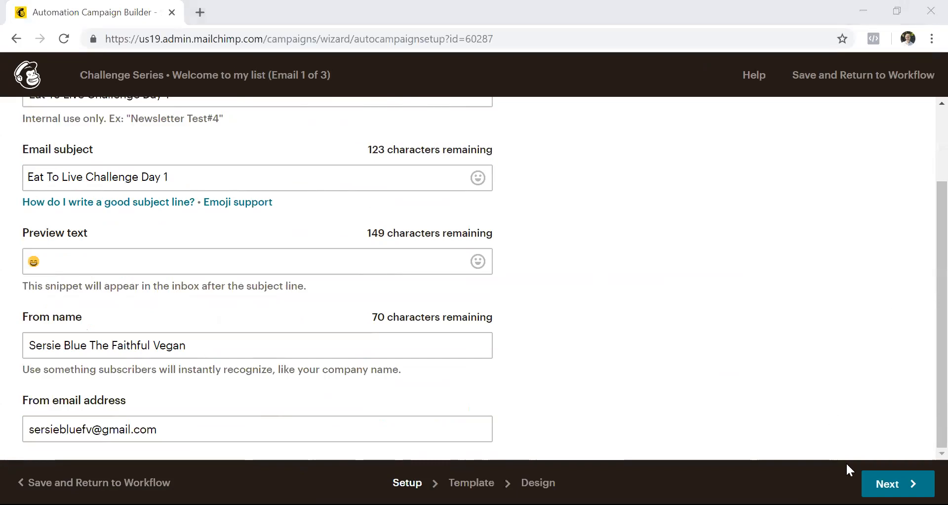
left_click(889, 483)
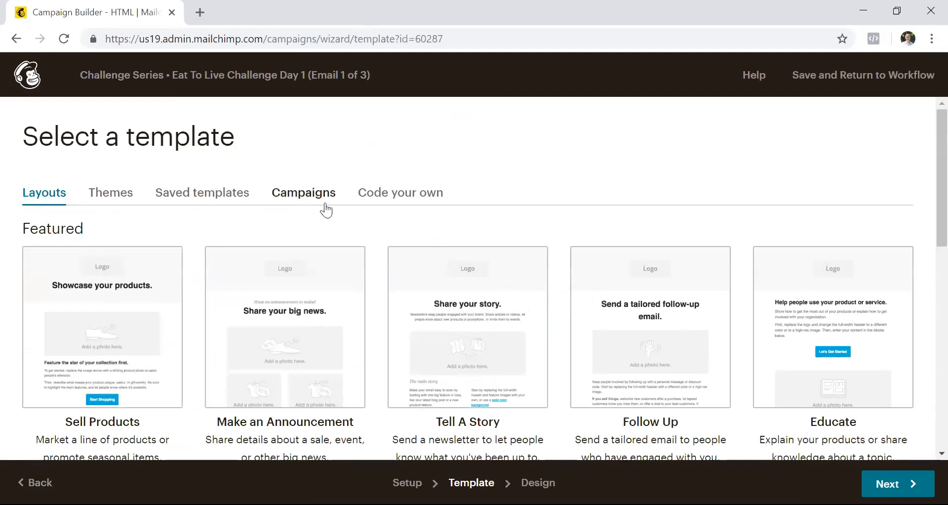
Browse the template categories and choose the basic 1 Column layout for the email.
left_click(302, 204)
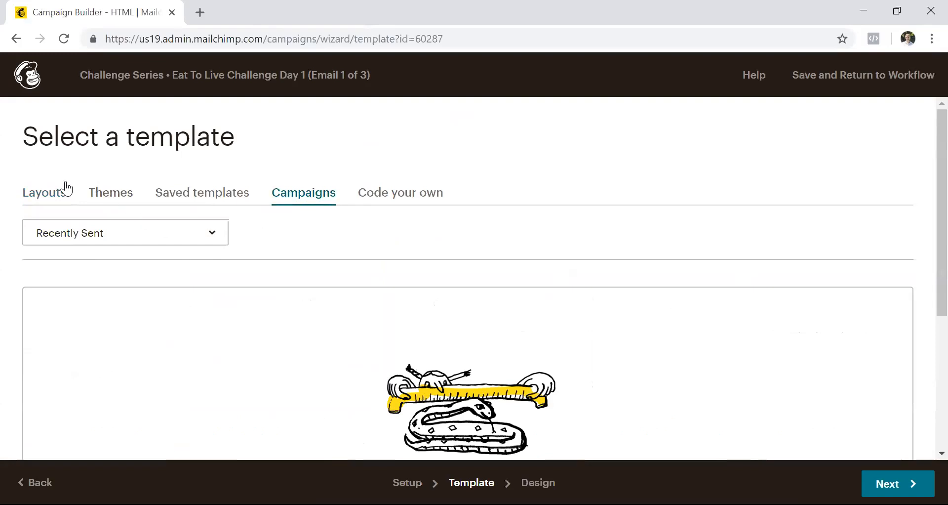
left_click(43, 206)
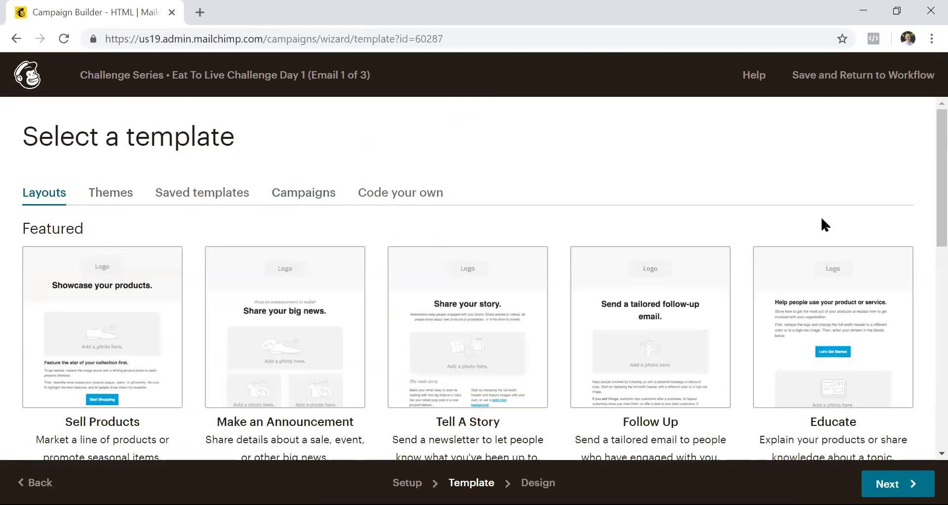
scroll(924, 149, "down", 5)
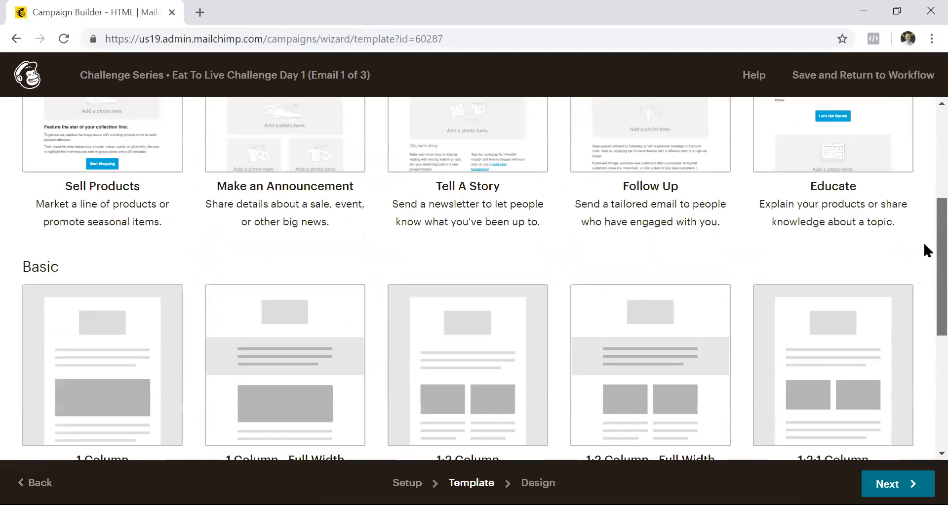
scroll(923, 252, "down", 1)
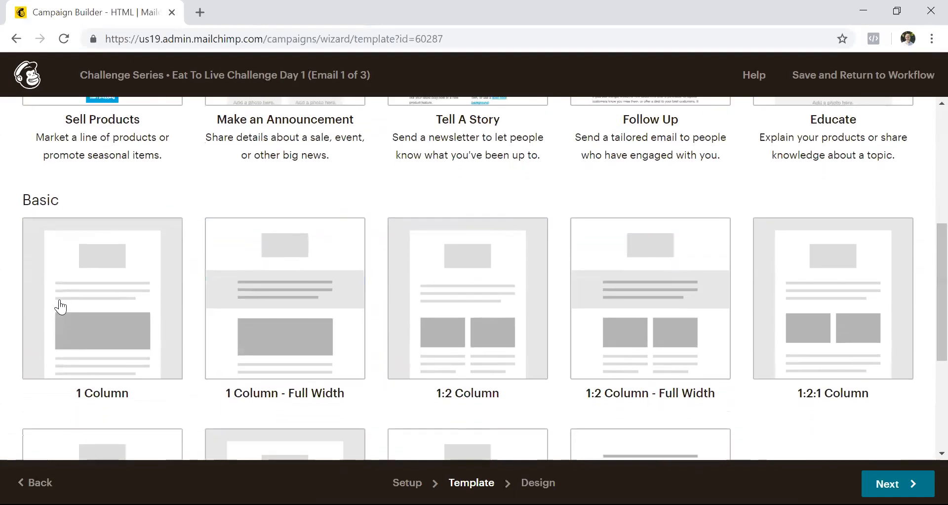
left_click(107, 299)
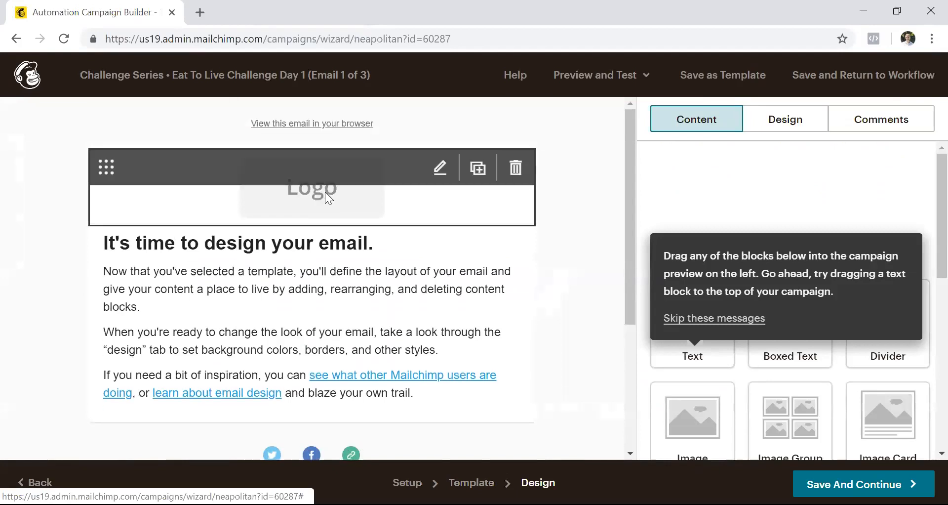
Replace the placeholder logo at the top of the email with the uploaded banner image eat your best life.png.
left_click(440, 168)
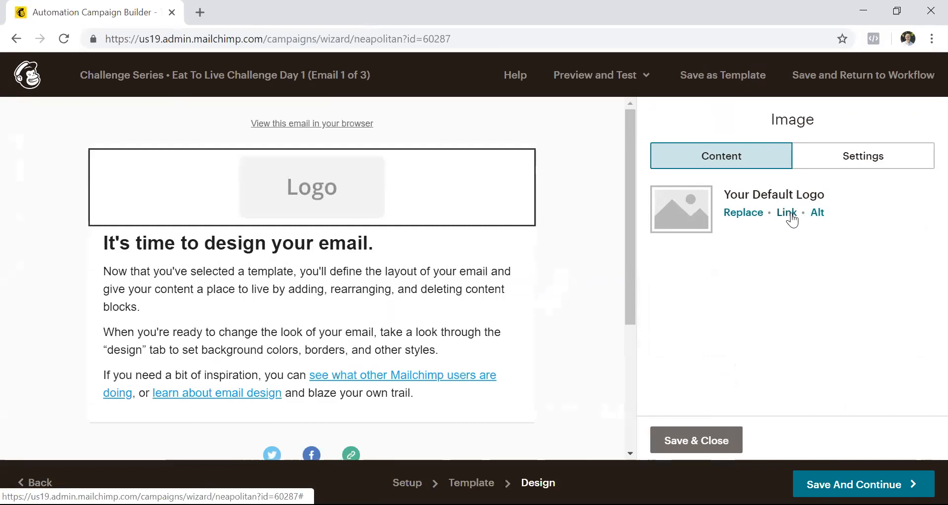
left_click(758, 214)
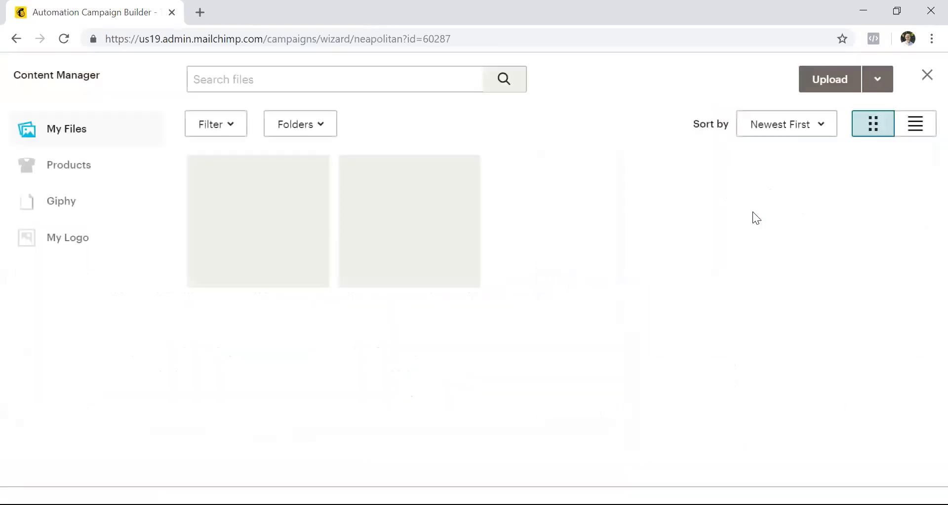
left_click(282, 212)
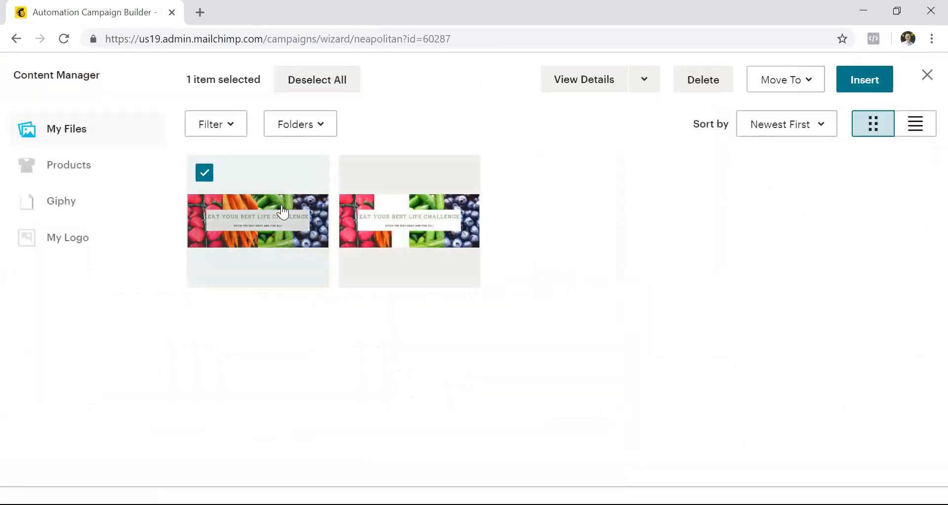
left_click(861, 87)
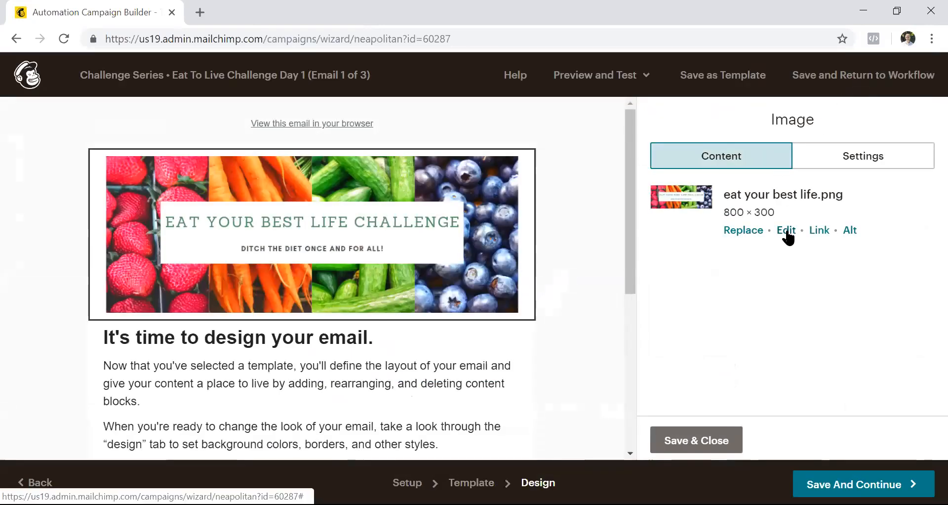
Resize the banner image to a width of 600 with proportions locked, and save the edited image.
left_click(786, 230)
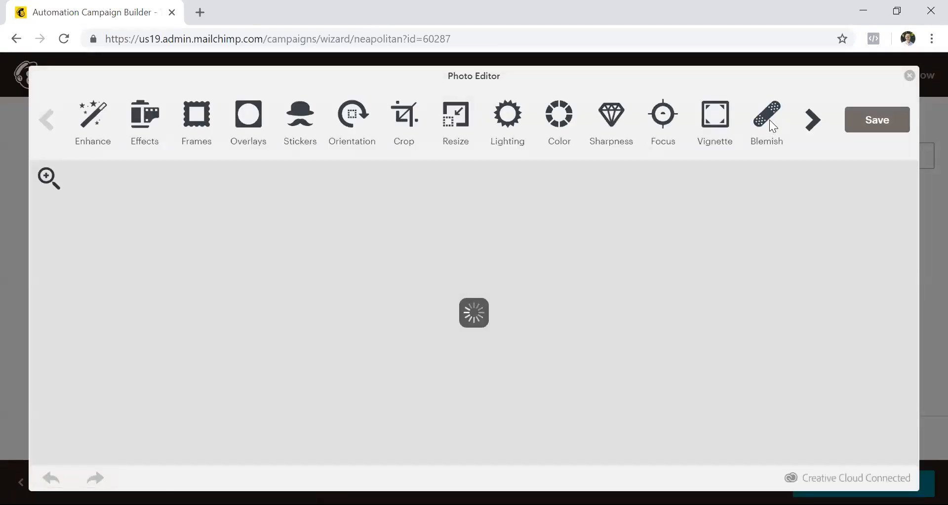
left_click(810, 117)
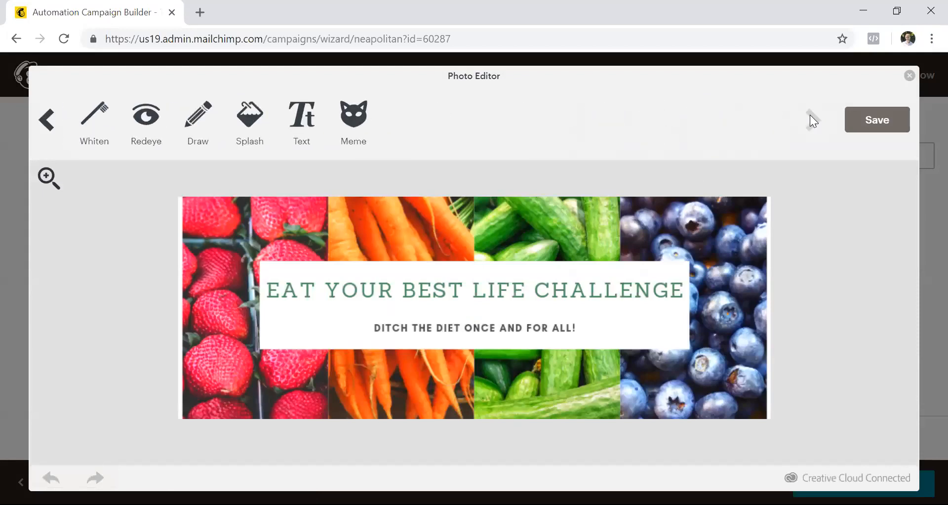
left_click(47, 120)
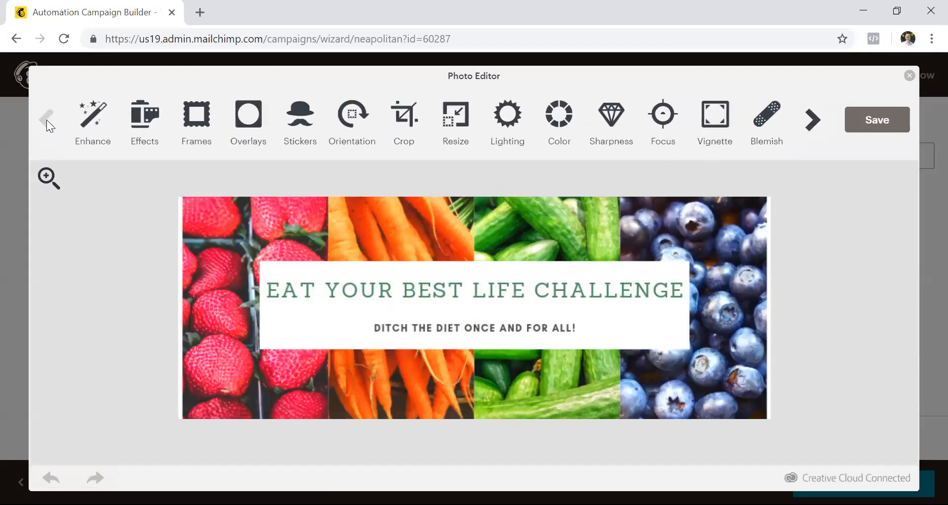
left_click(456, 117)
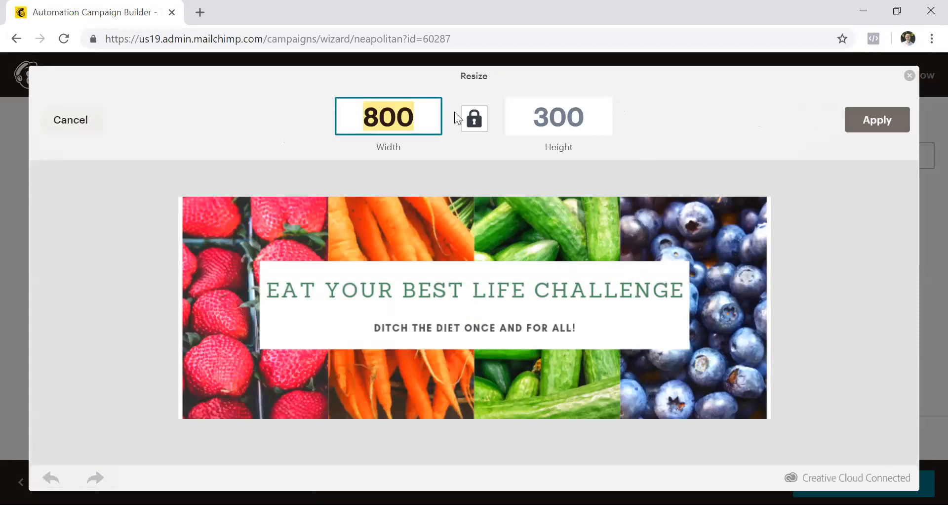
type("600")
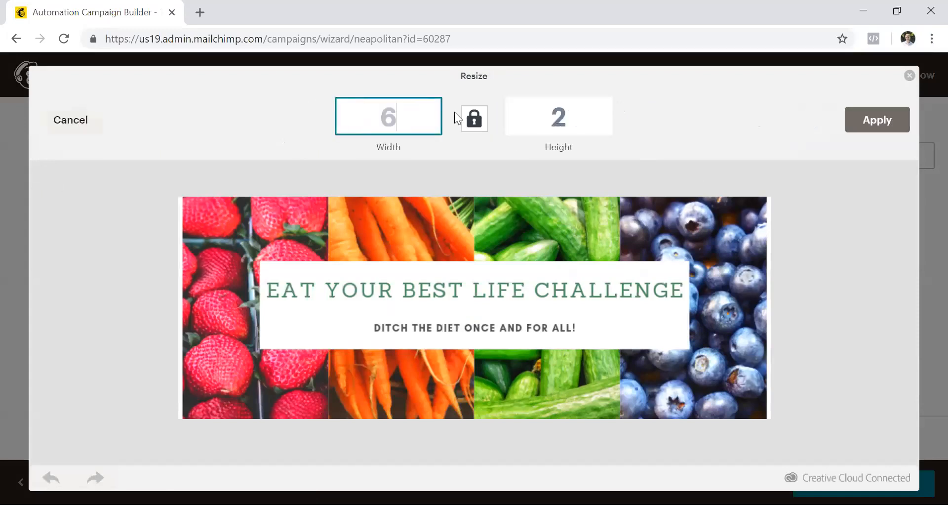
left_click(881, 119)
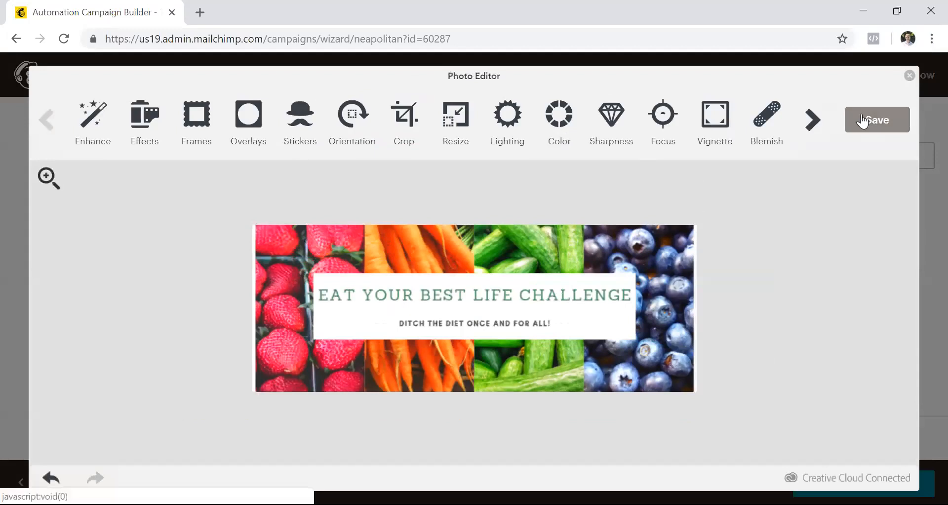
left_click(862, 120)
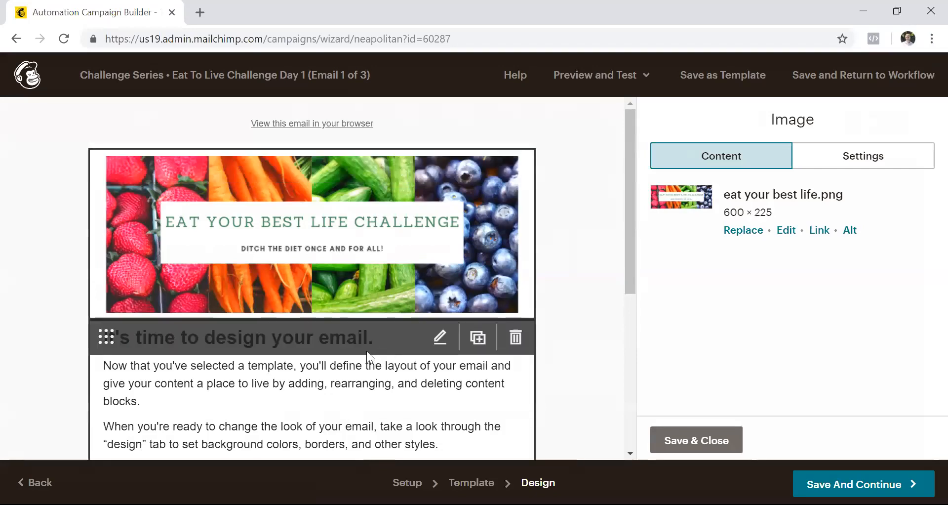
Replace the heading in the text block below the banner with "Eat Your Best Life Challenge Day 1".
left_click(437, 344)
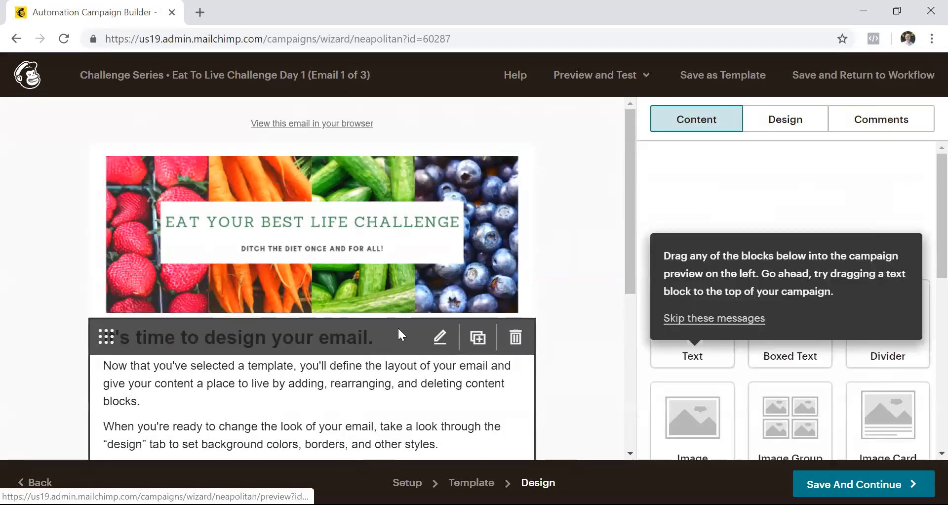
left_click(360, 330)
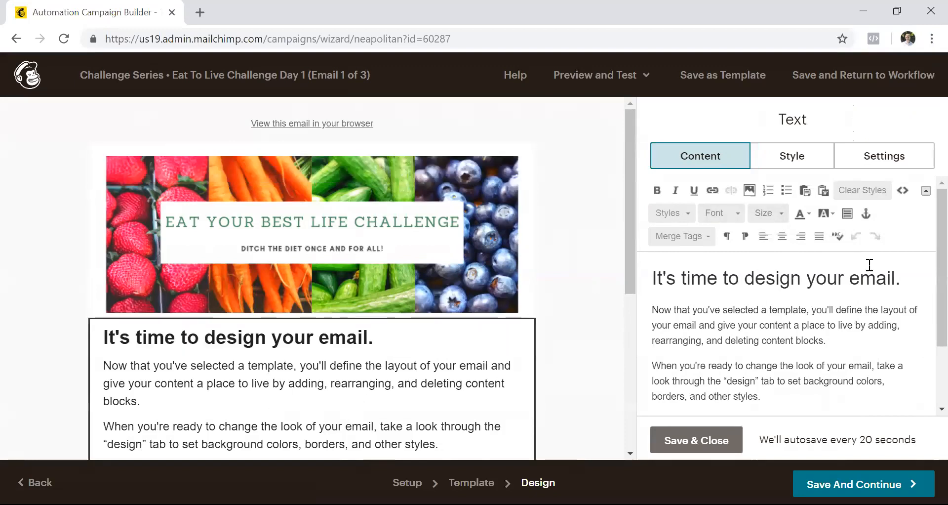
left_click_drag(906, 275, 652, 274)
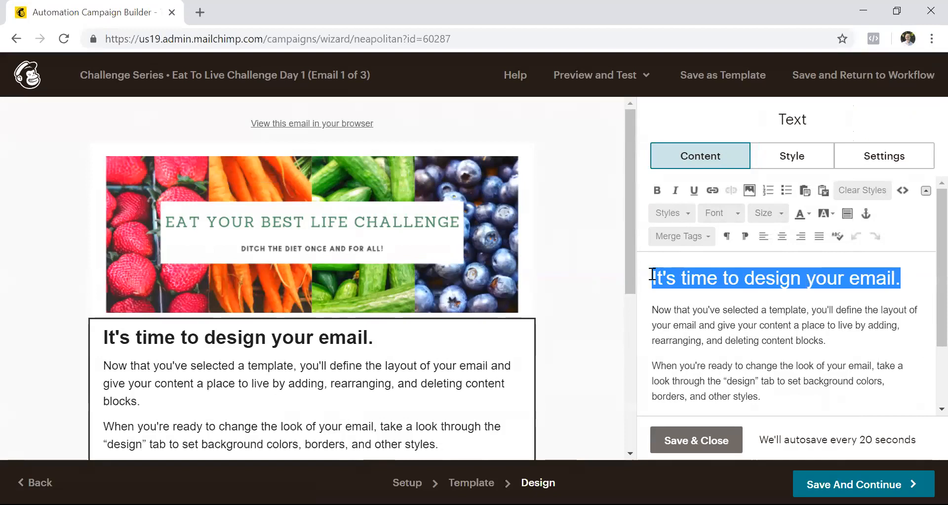
type("Eat To Li")
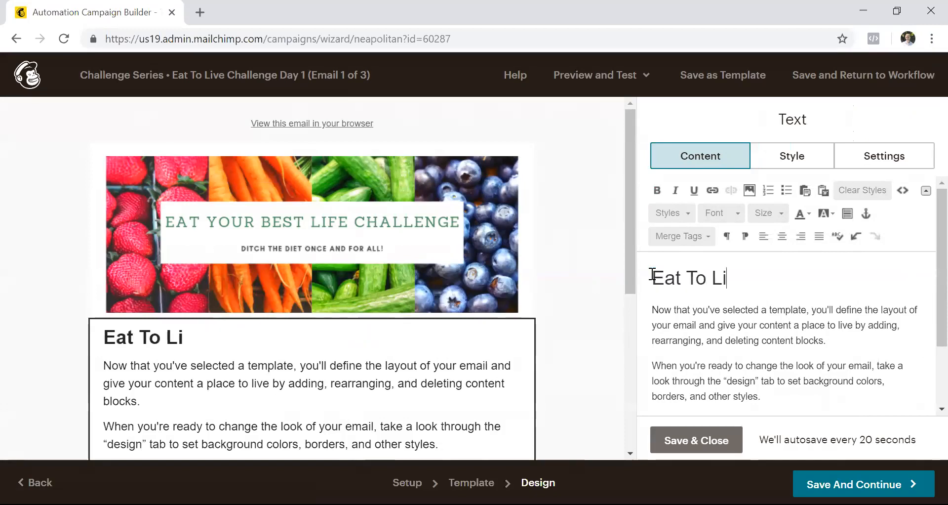
key("BackSpace")
key("BackSpace")
key("BackSpace")
key("BackSpace")
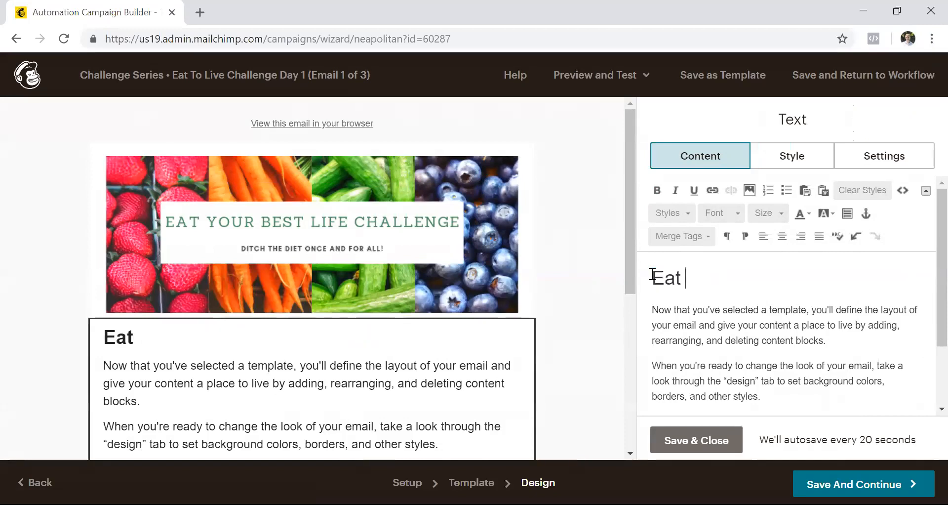
type("Your Be")
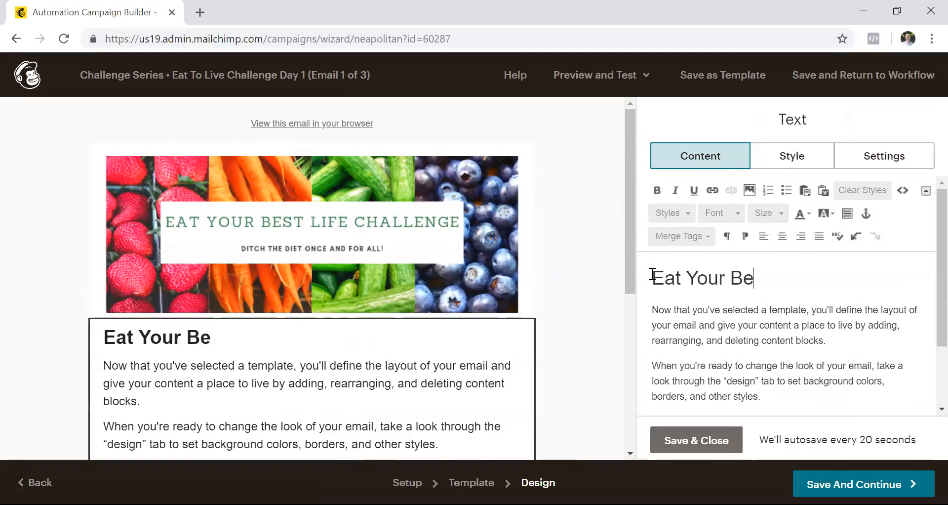
type("st Life Cha")
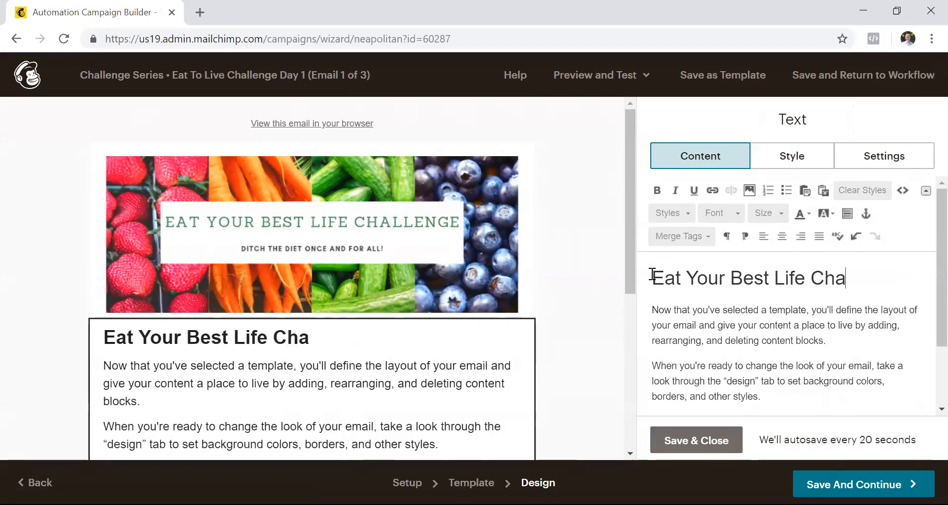
type("llenge Day ")
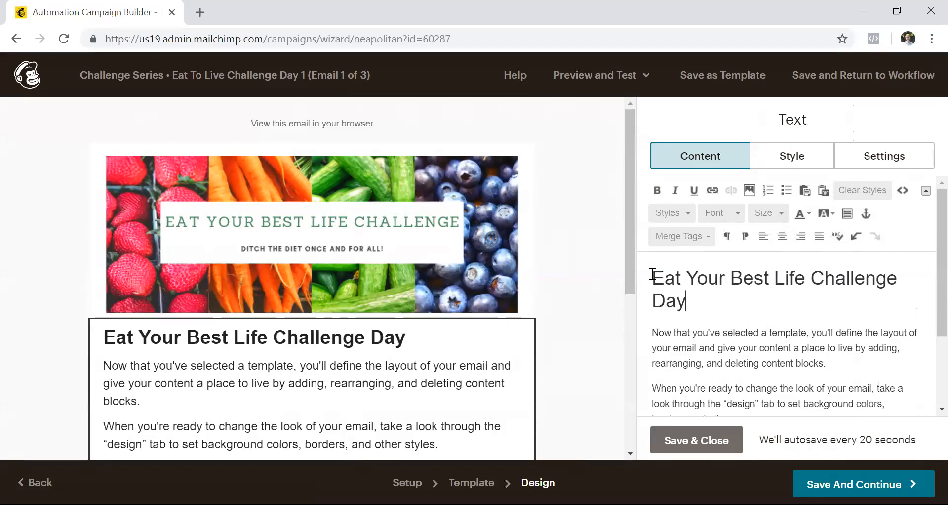
type("1")
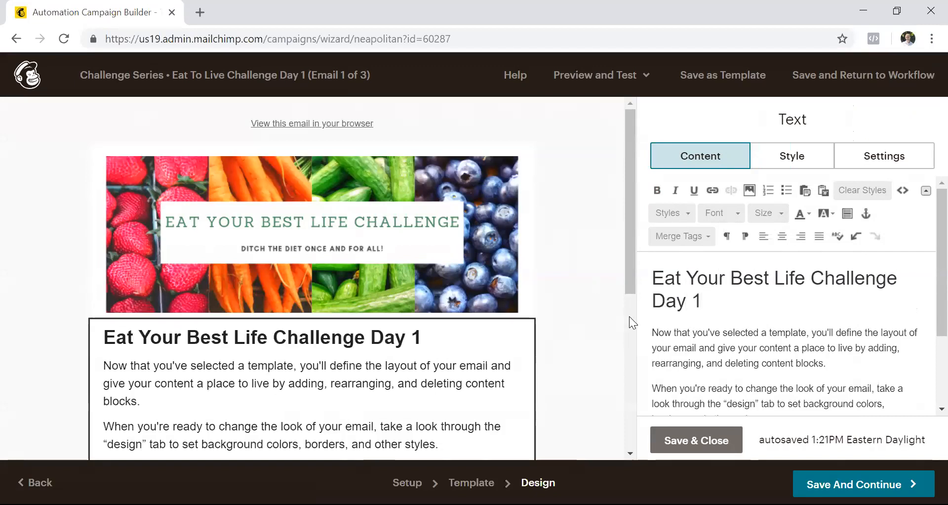
Replace the placeholder body with "Hello *|FNAME|*," using the first-name merge tag, add the filler line xxxxxxxx, and save the text block.
left_click_drag(651, 328, 770, 375)
key("BackSpace")
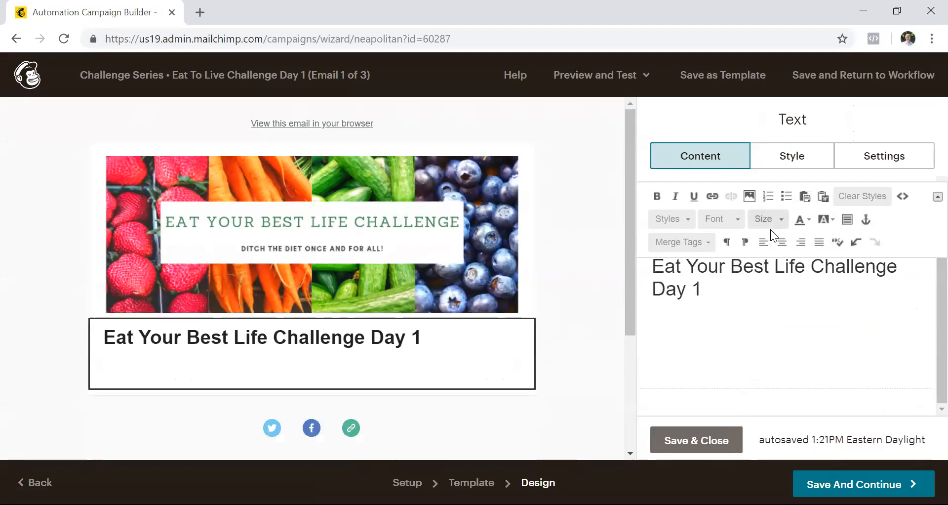
left_click(689, 248)
left_click(671, 322)
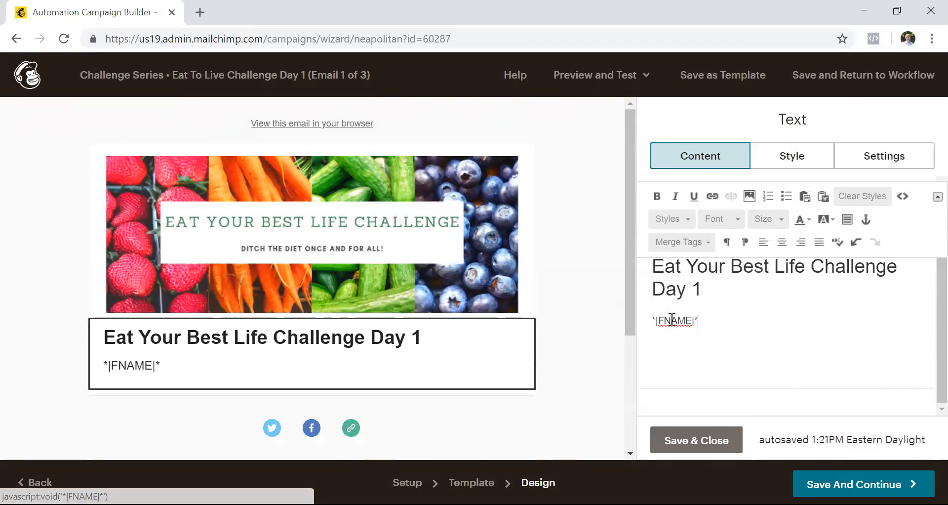
type("Hello ")
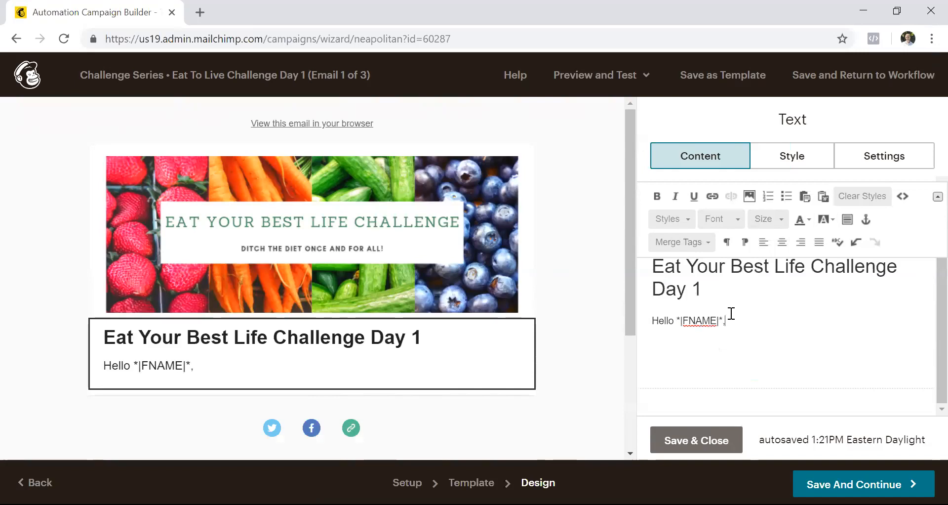
type(",")
key("Return")
key("Return")
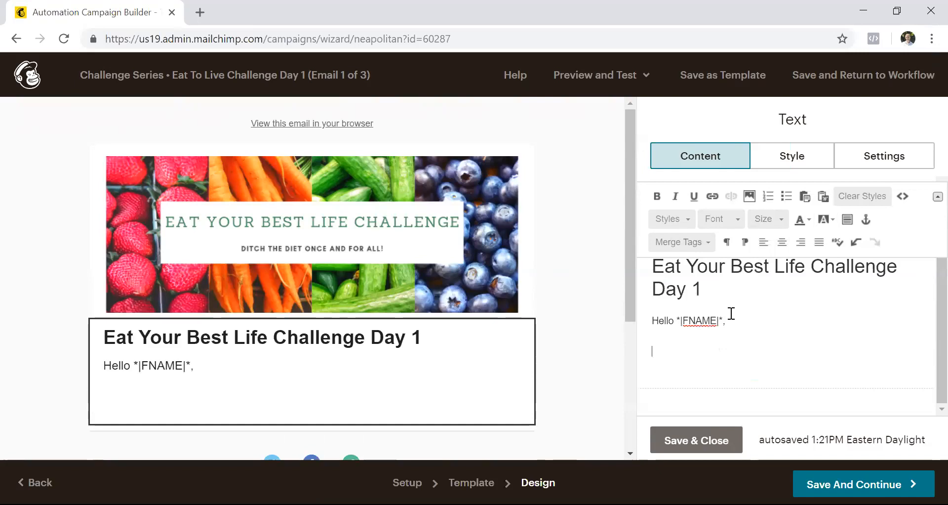
type("xxxxxxxx")
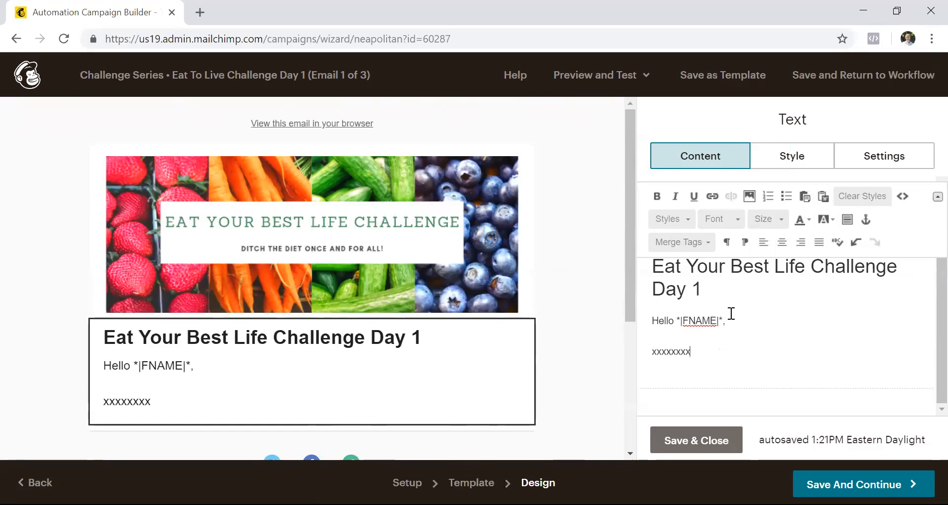
left_click(683, 439)
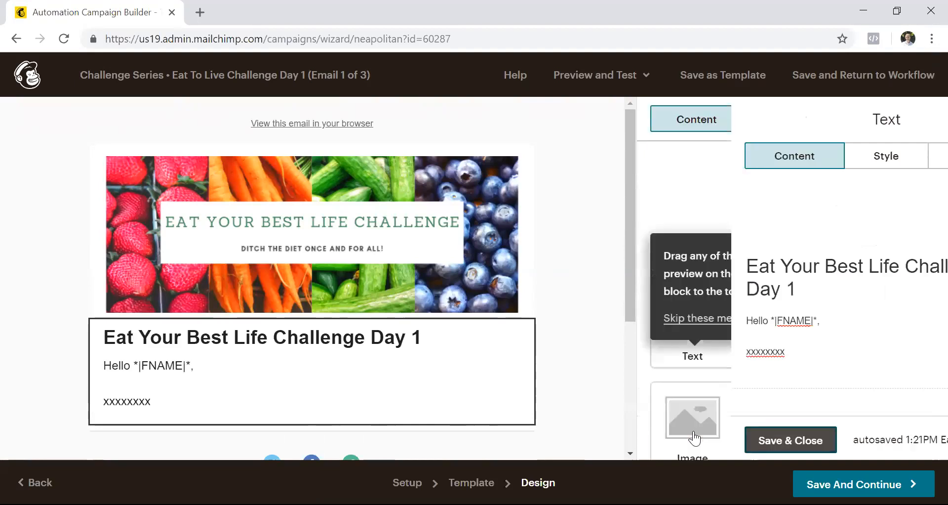
Examine the link settings of the social follow block, the email's footer area, and the available content blocks.
scroll(923, 273, "down", 3)
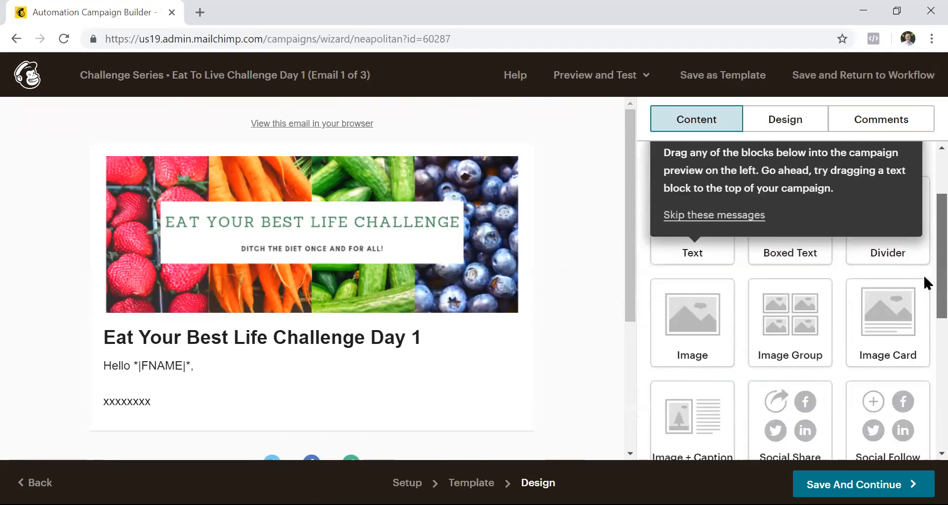
left_click_drag(630, 266, 630, 351)
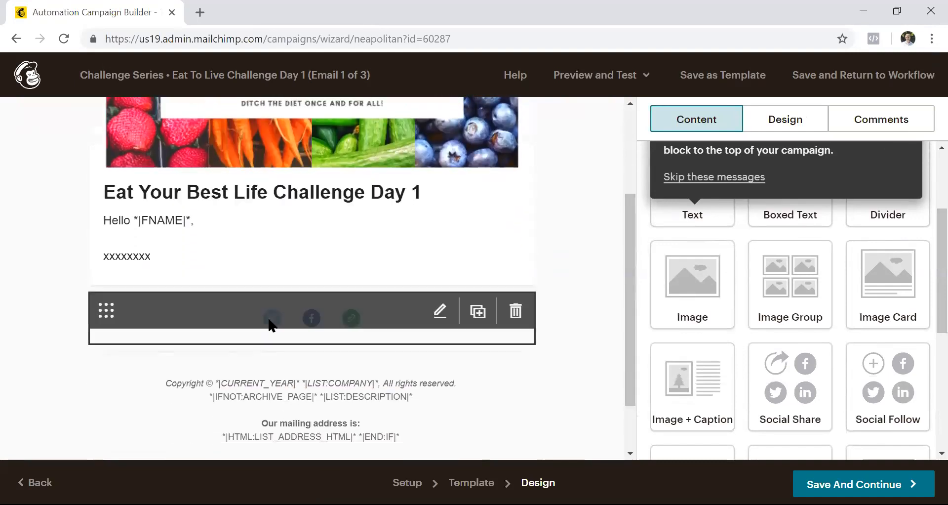
left_click(440, 311)
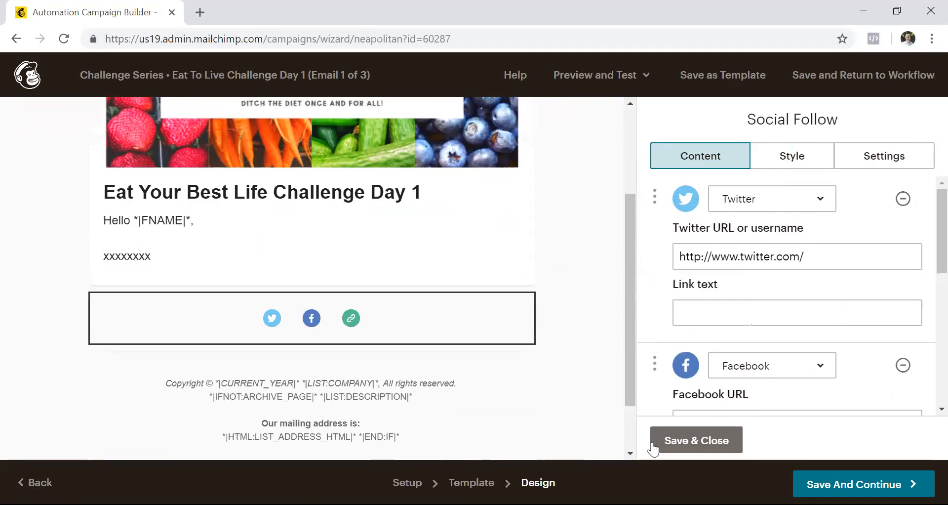
left_click(674, 441)
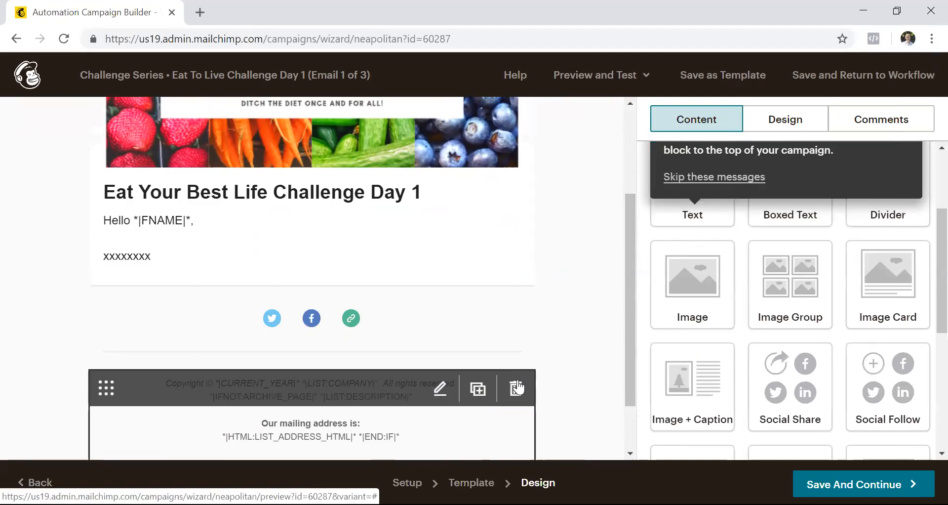
scroll(923, 247, "down", 3)
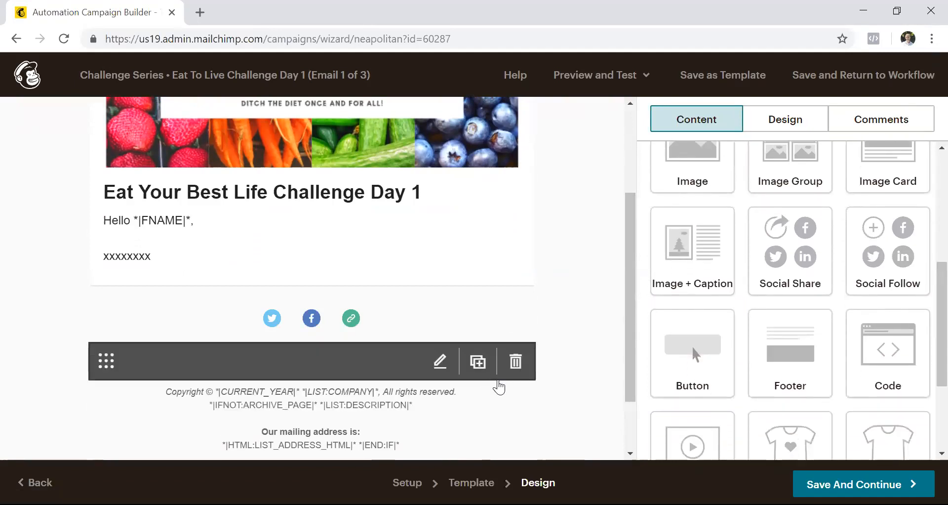
left_click(514, 368)
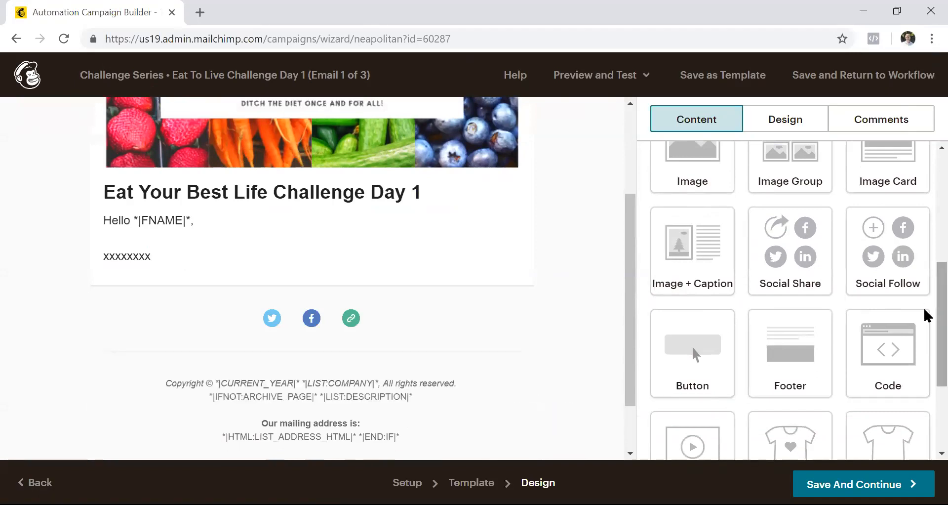
scroll(925, 316, "down", 3)
Save the Day 1 email design and update its signup trigger with the delay set to immediately.
left_click(911, 482)
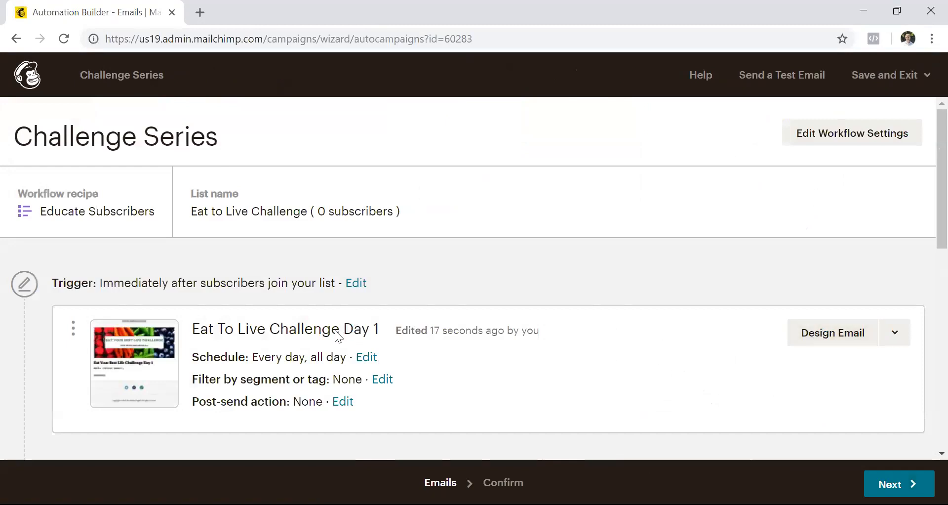
left_click(356, 288)
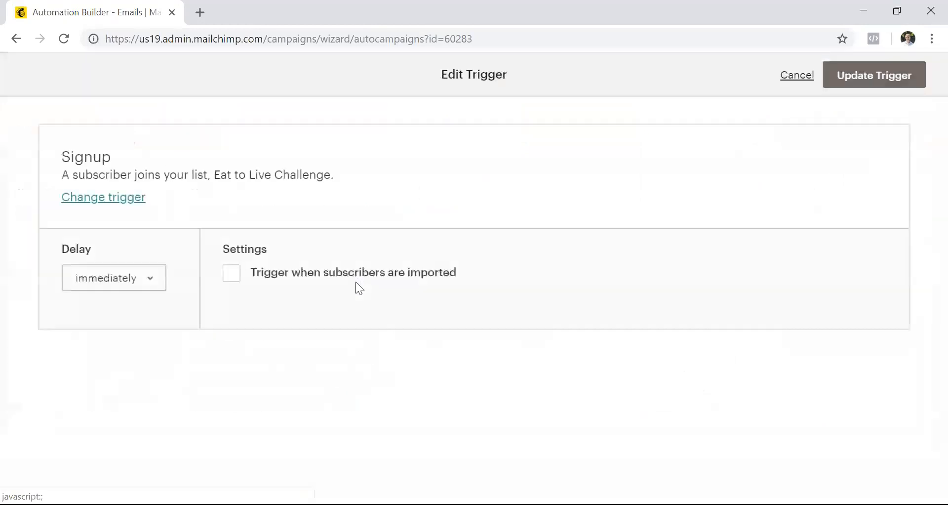
left_click(837, 88)
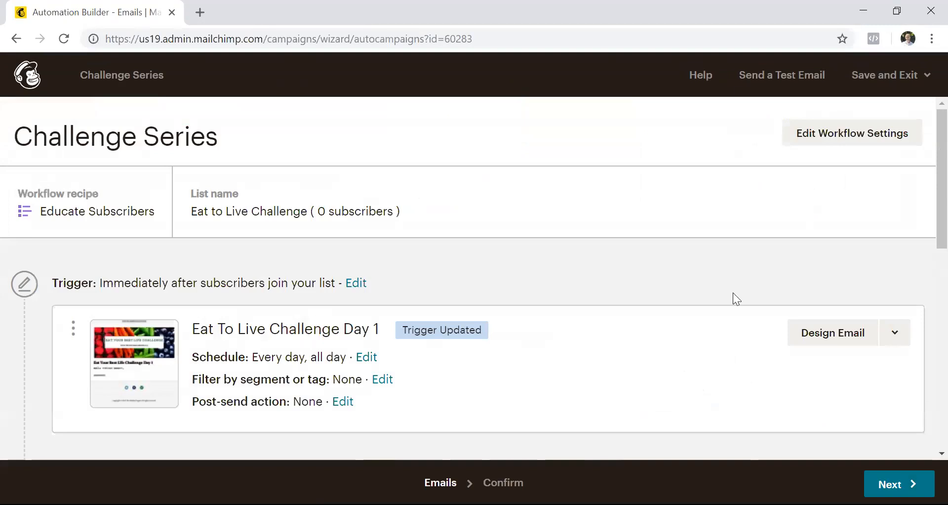
Open the setup of the Day 1 email and change its internal name to "Eat Your Best Life Challenge Day 1".
left_click(805, 334)
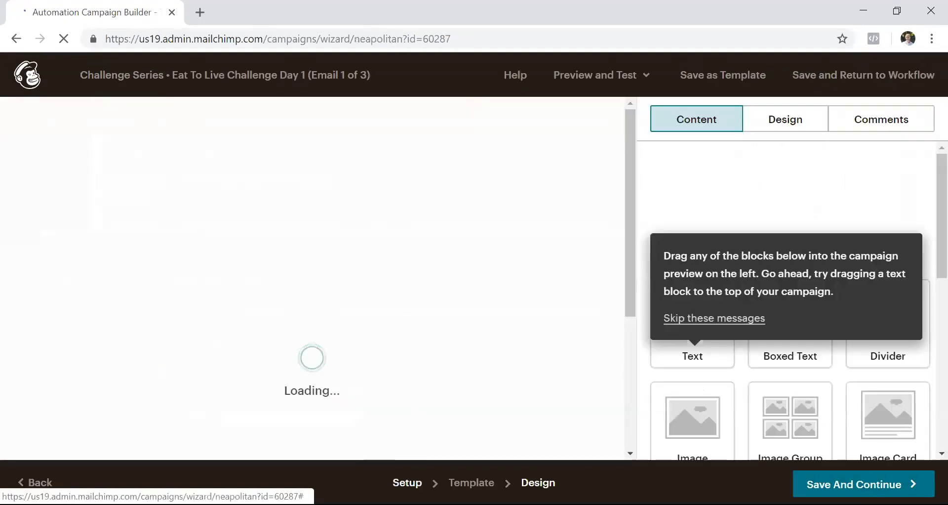
left_click(406, 482)
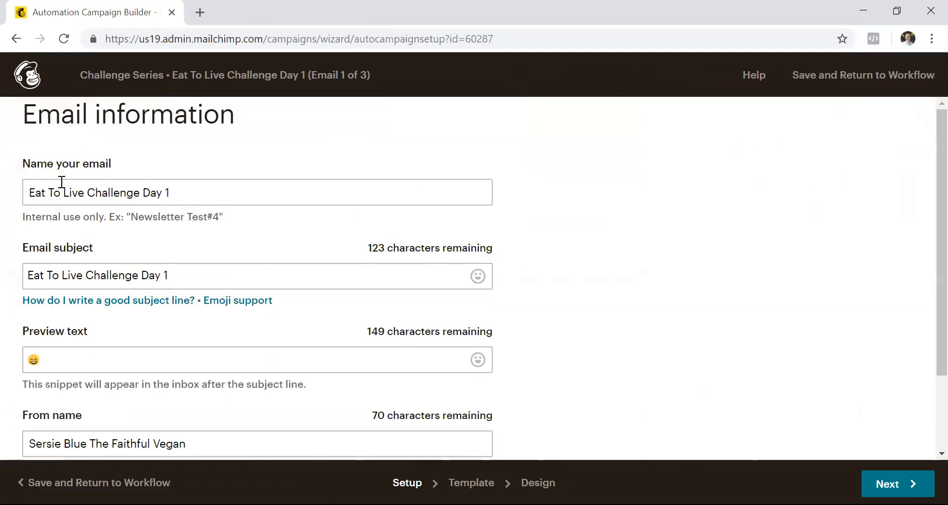
left_click_drag(87, 193, 2, 192)
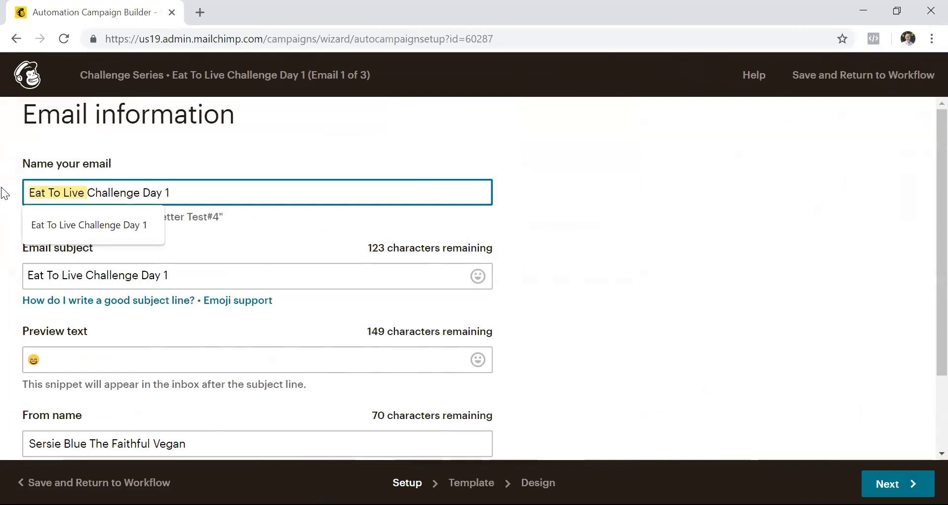
type("Eat Your ")
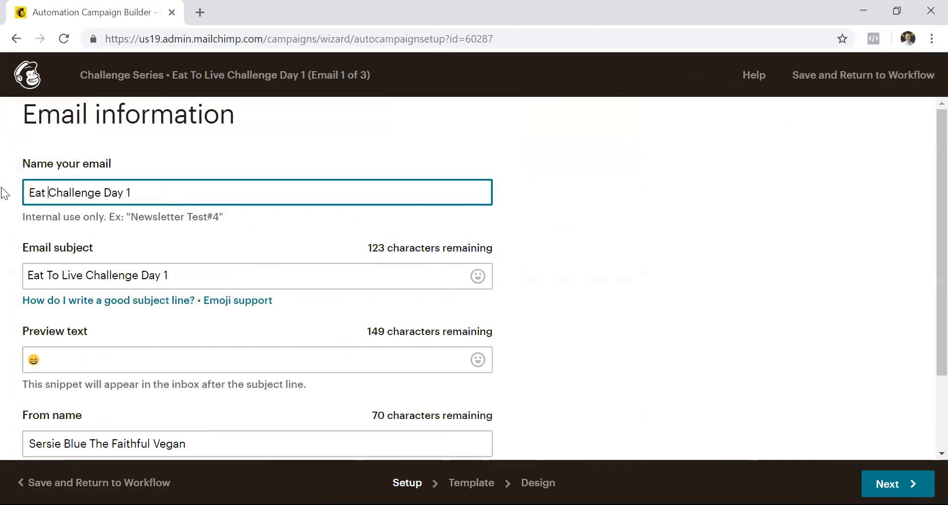
type("Best Life")
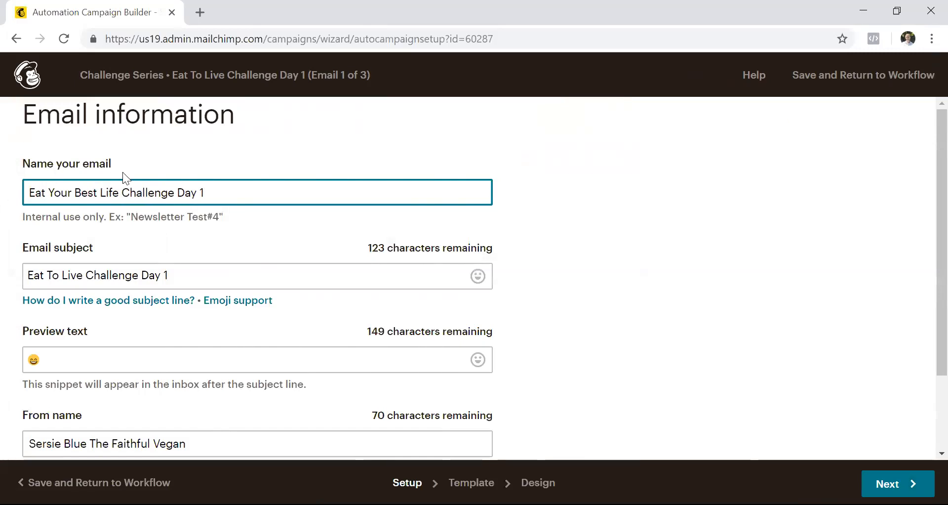
Change the Day 1 email's subject to "Eat Your Best Life Challenge Day 1", keep the current template, and save back to the workflow.
left_click_drag(124, 192, 27, 218)
key("ctrl+c")
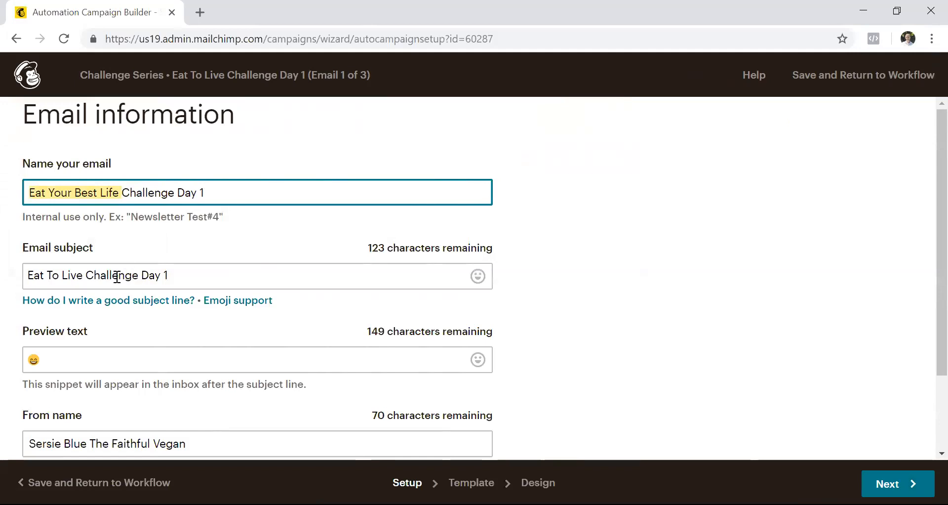
left_click_drag(88, 275, 4, 265)
key("ctrl+v")
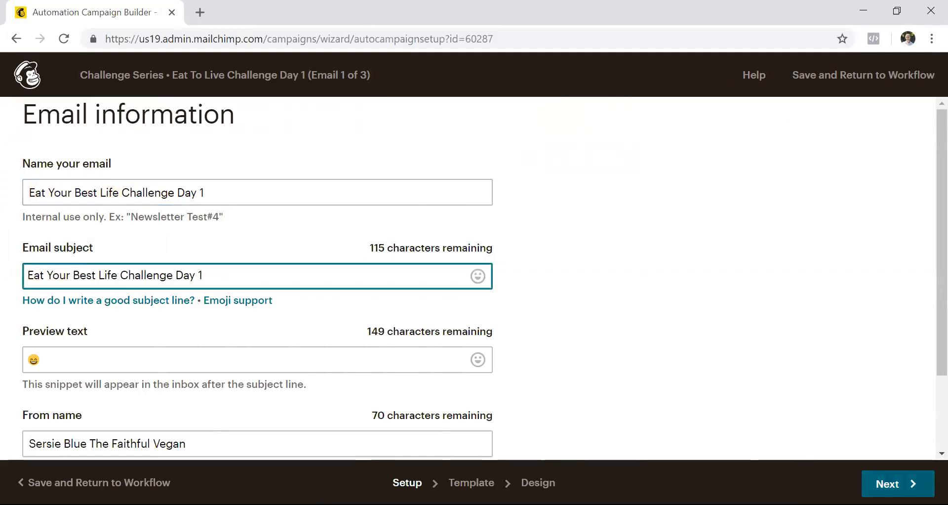
left_click(894, 483)
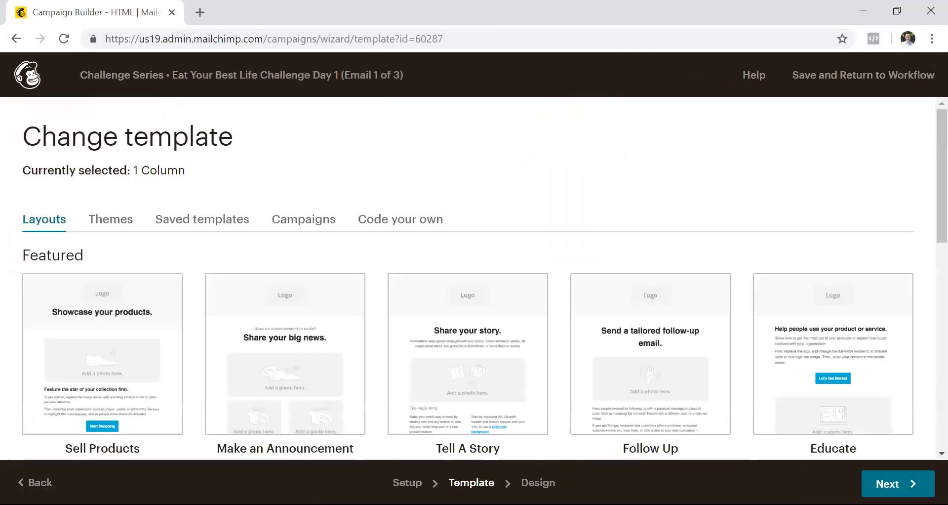
left_click(896, 484)
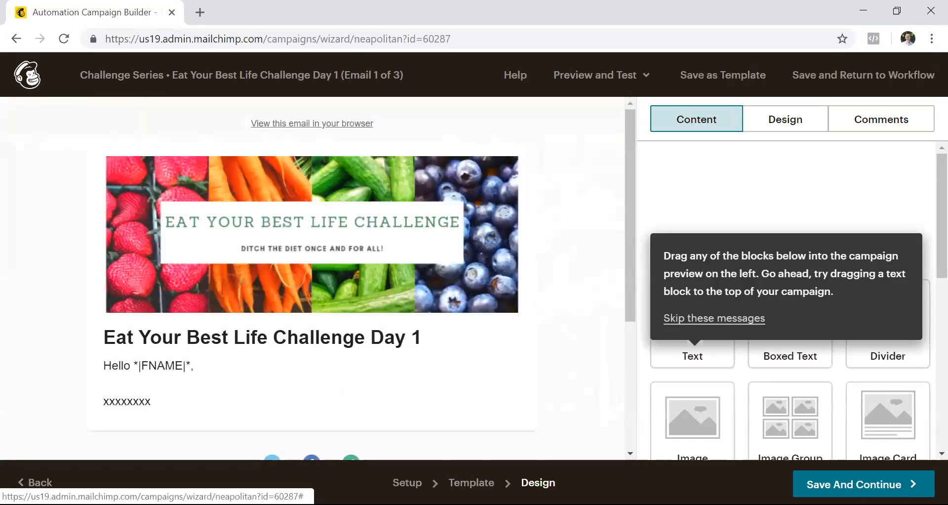
left_click(863, 483)
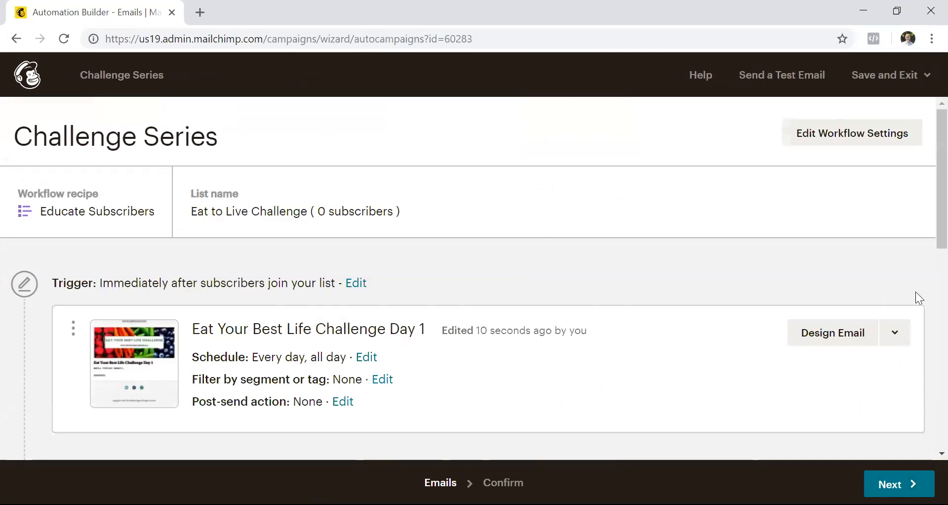
Schedule the second email, Getting Started #1, to send at 6:00 AM every day and save the schedule.
left_click_drag(924, 225, 924, 316)
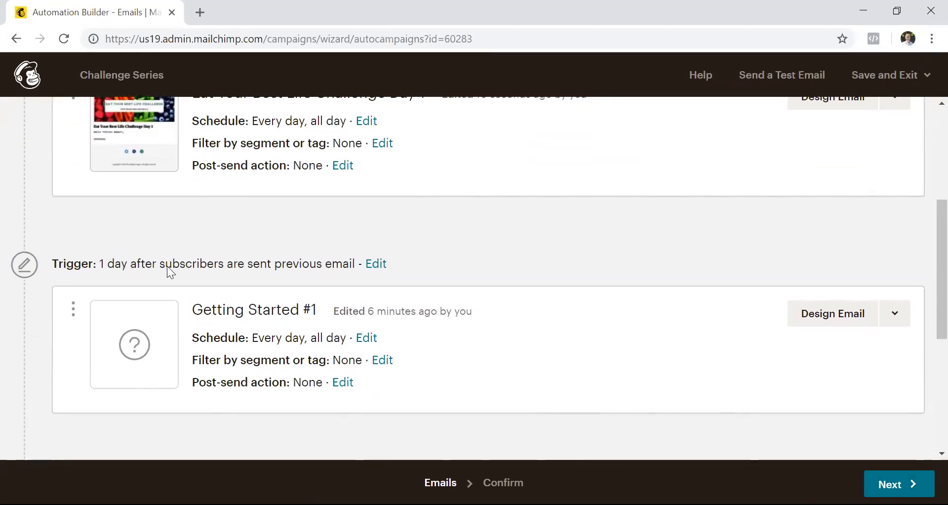
left_click(367, 337)
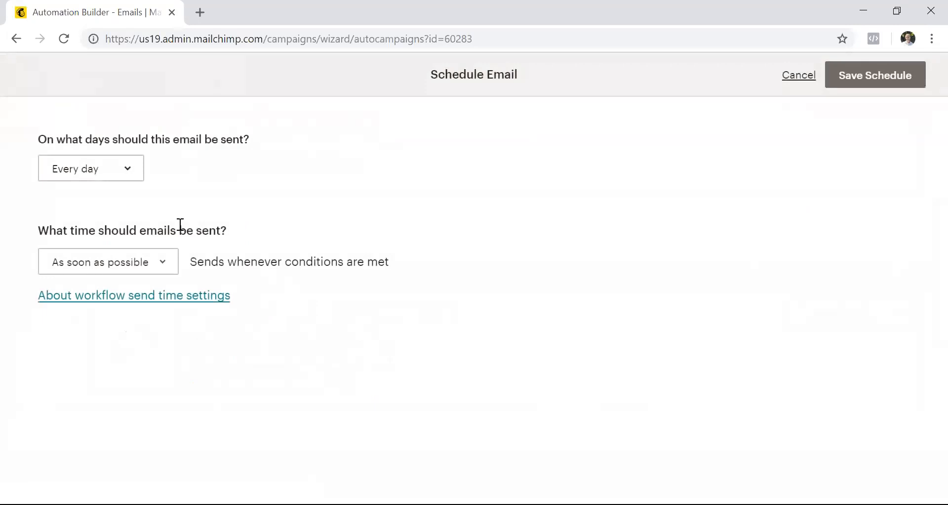
left_click(130, 170)
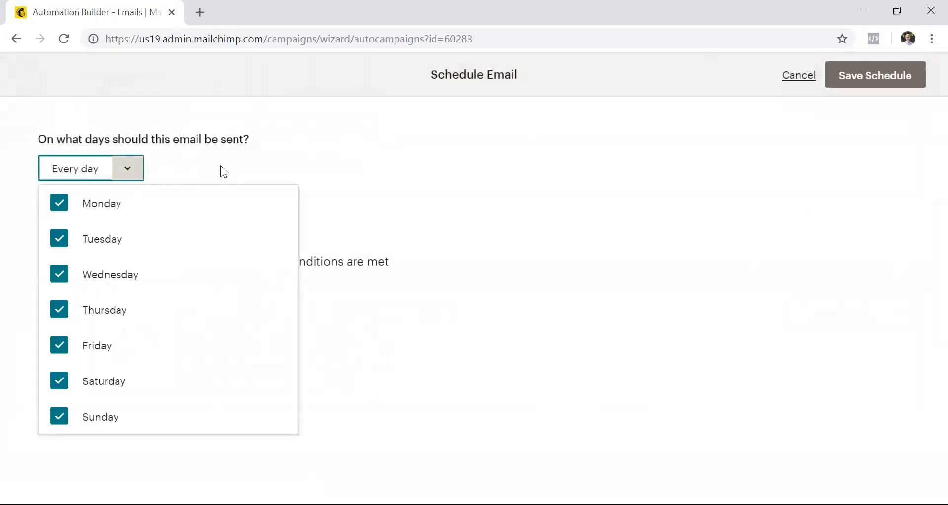
left_click(245, 157)
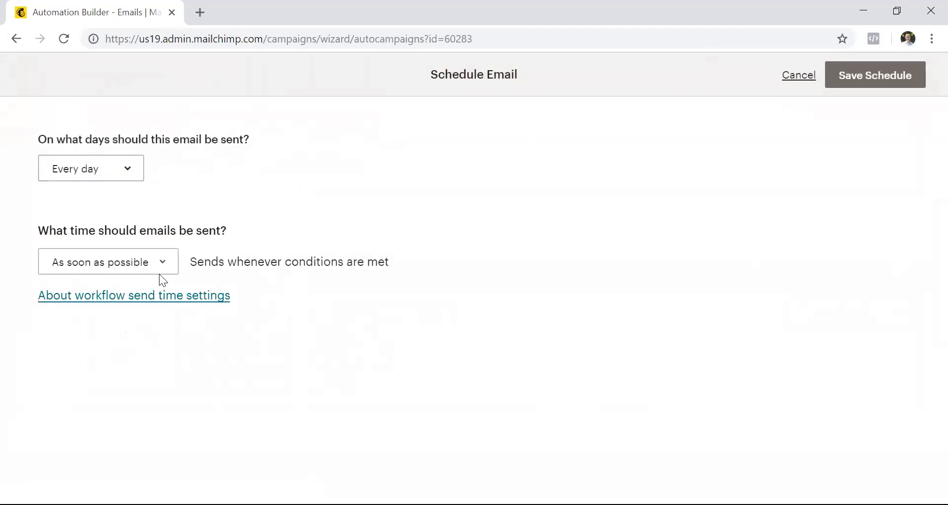
left_click(165, 260)
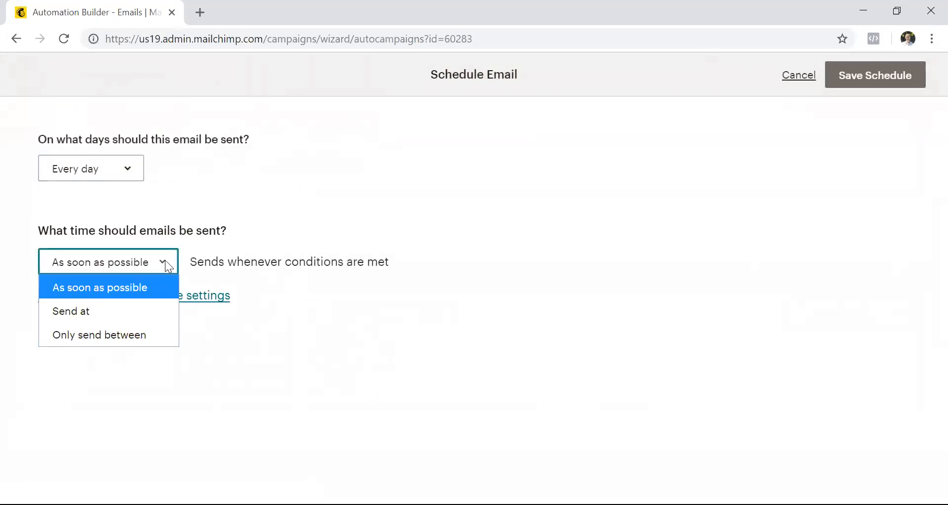
left_click(126, 310)
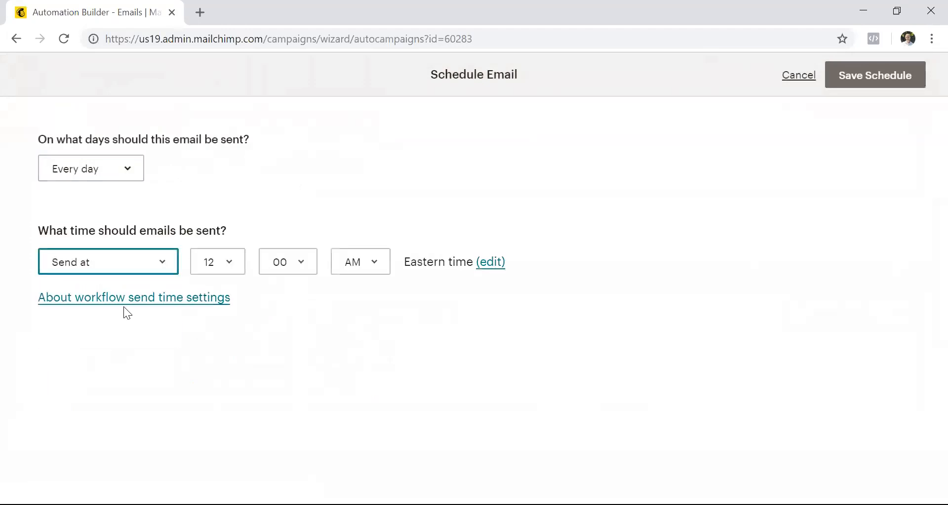
left_click(229, 258)
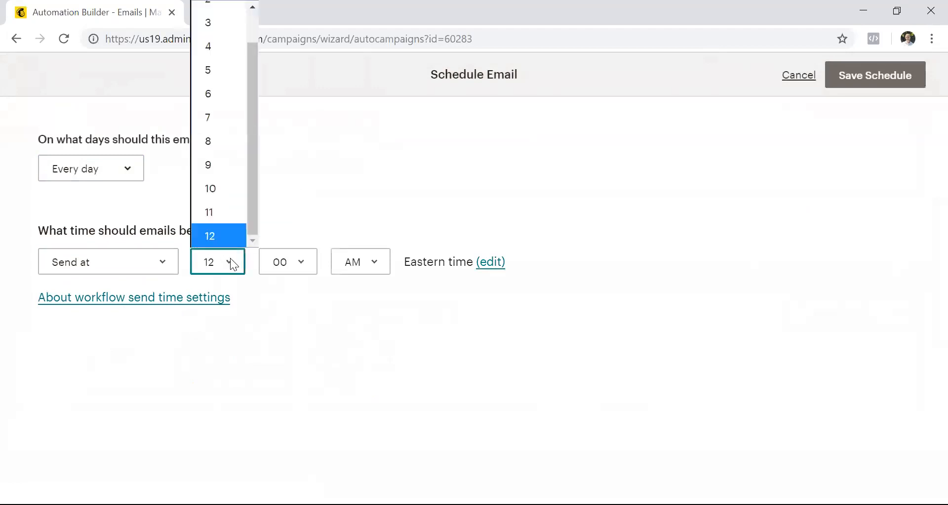
left_click(207, 98)
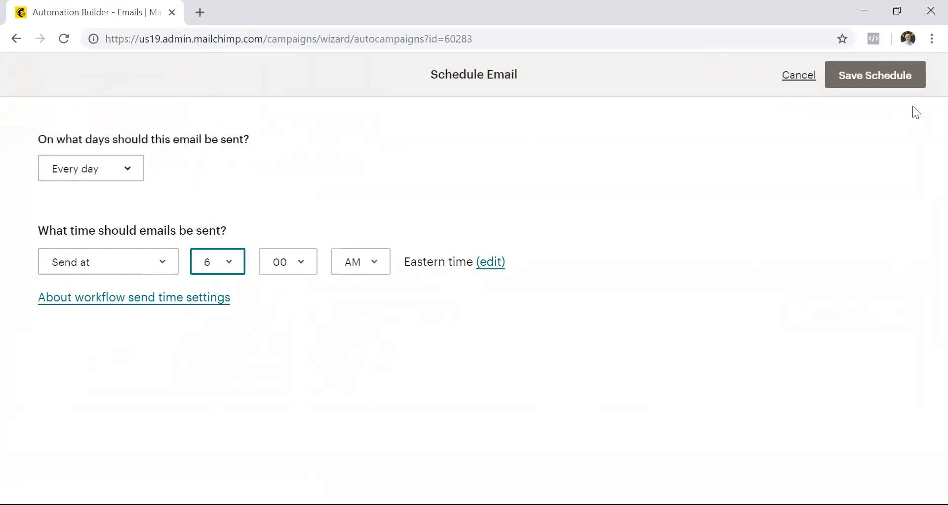
left_click(887, 78)
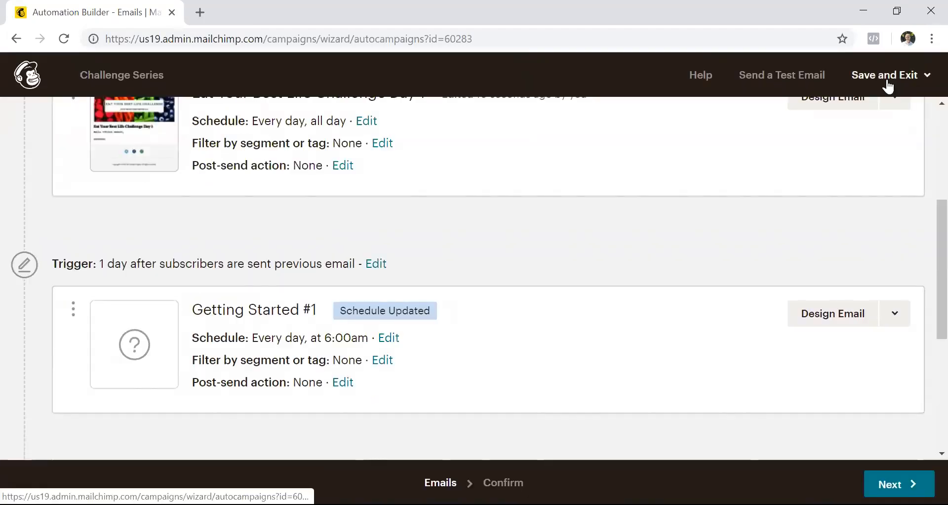
Open the second email, Getting Started #1, for design and name it "Eat Your Best Life Challenge Day 2".
left_click(893, 321)
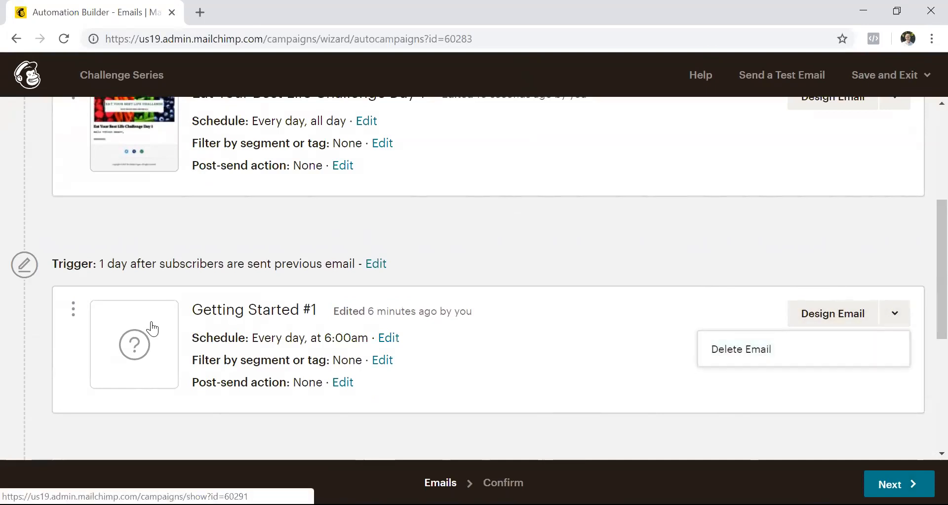
left_click(821, 314)
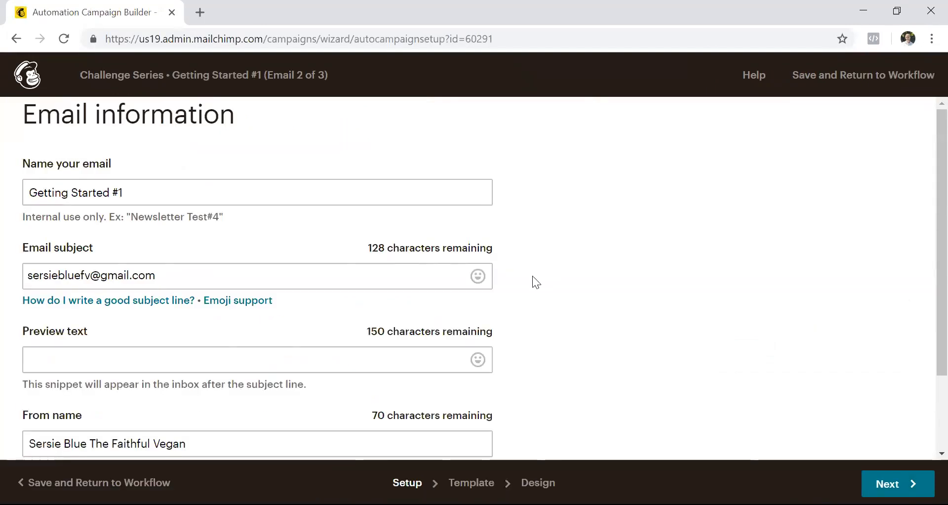
left_click_drag(133, 192, 37, 179)
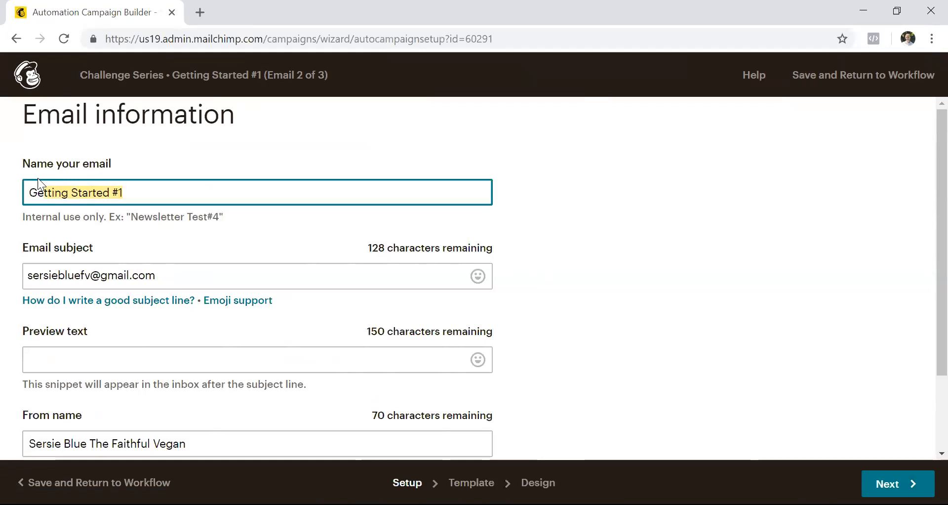
type("Eat")
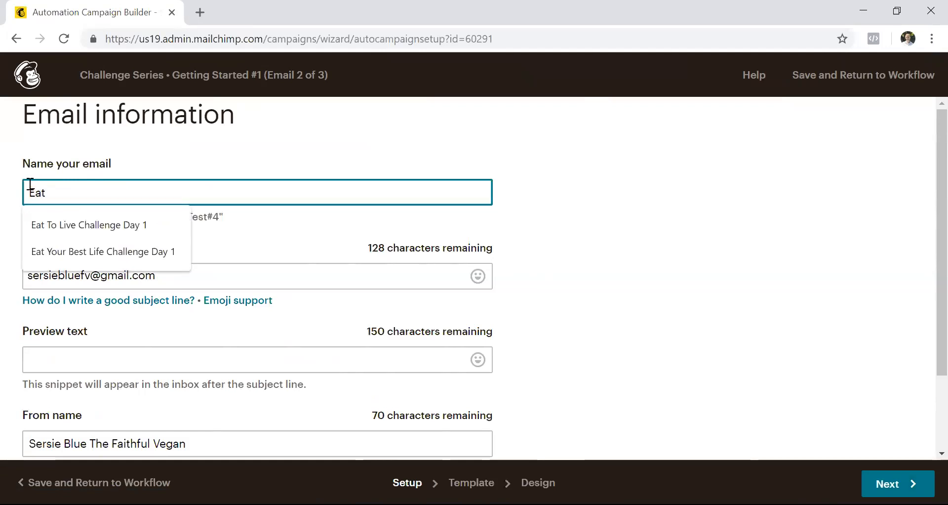
key("BackSpace")
key("BackSpace")
type("Eat Your Best Life Challenge Day 1")
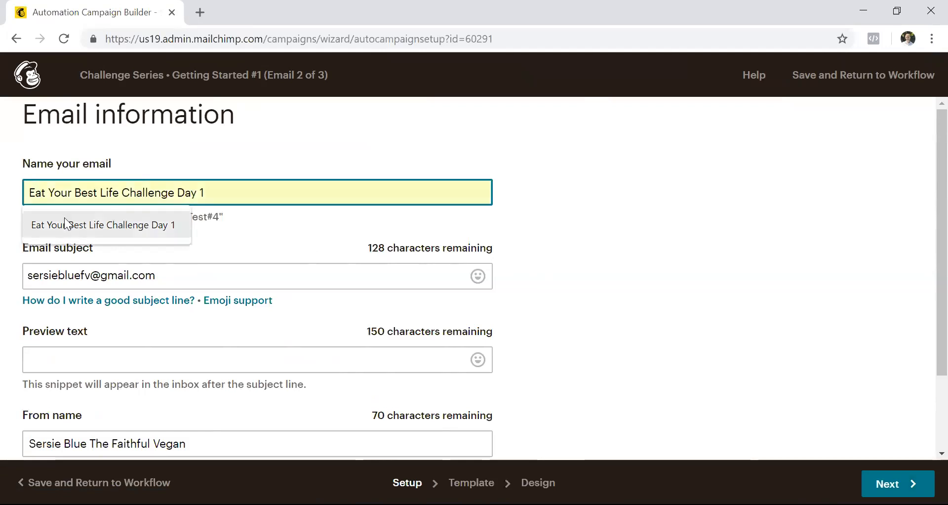
left_click(64, 224)
key("BackSpace")
type("2")
Replace the second email's subject with its new name, "Eat Your Best Life Challenge Day 2".
left_click_drag(216, 192, 28, 197)
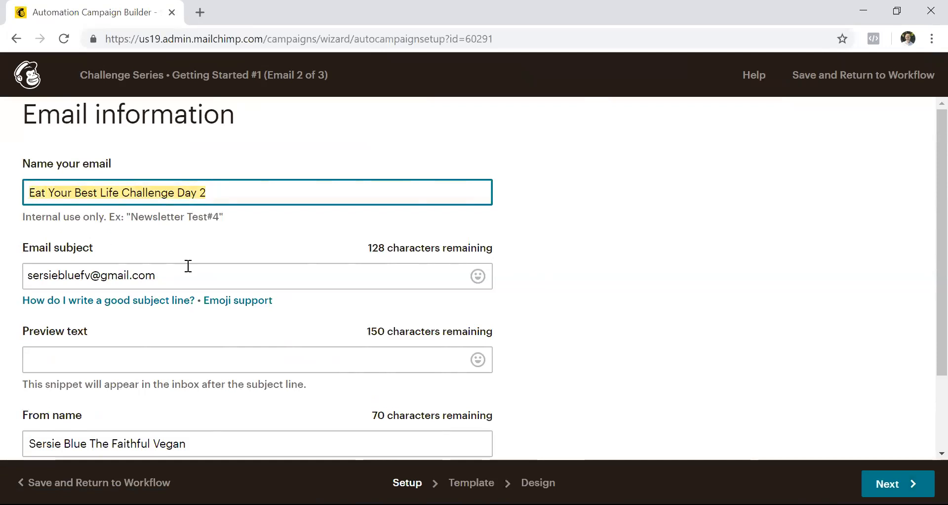
left_click_drag(185, 273, 21, 285)
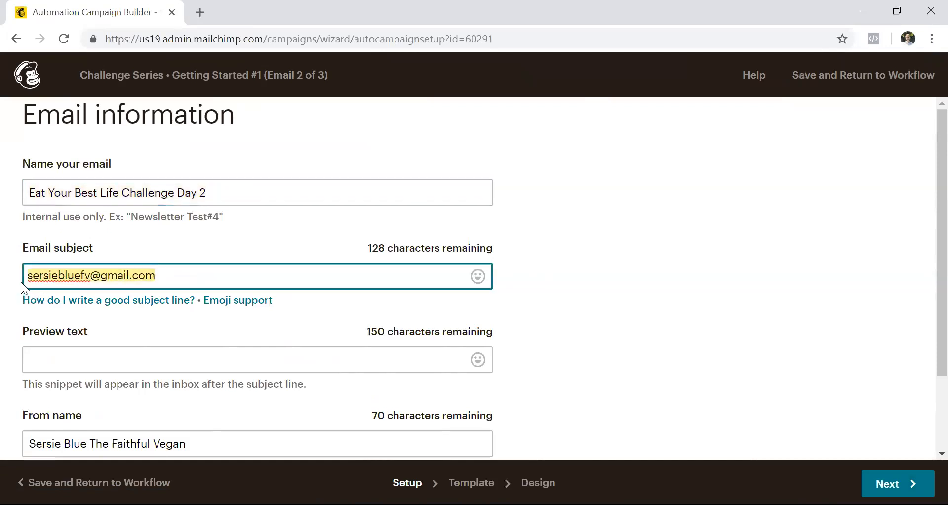
type("Eat Your Best Life Challenge Day 2")
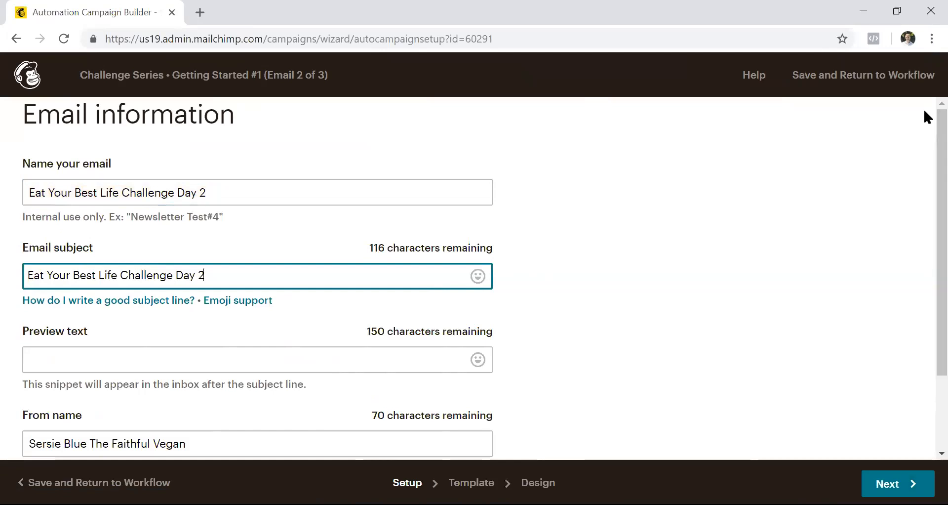
Insert a red apple emoji as the Day 2 email's preview text and continue to template selection.
left_click(283, 362)
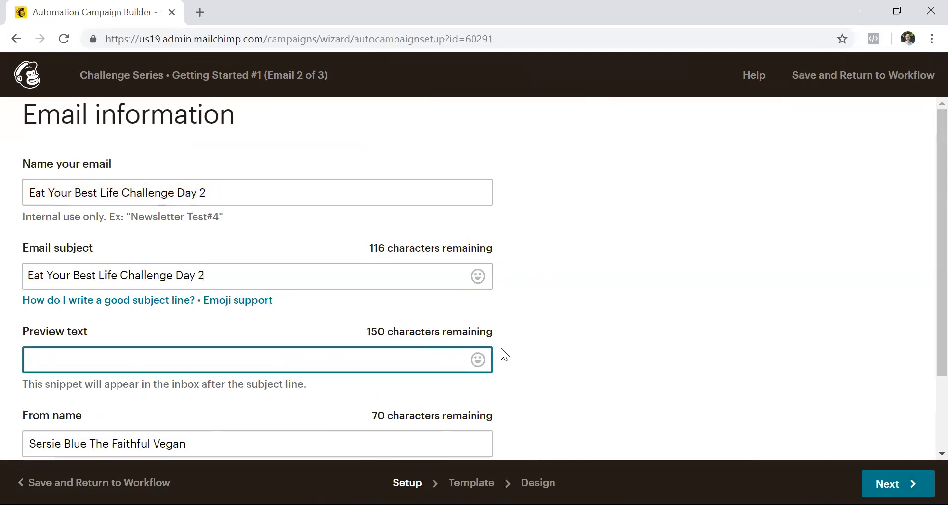
left_click(477, 360)
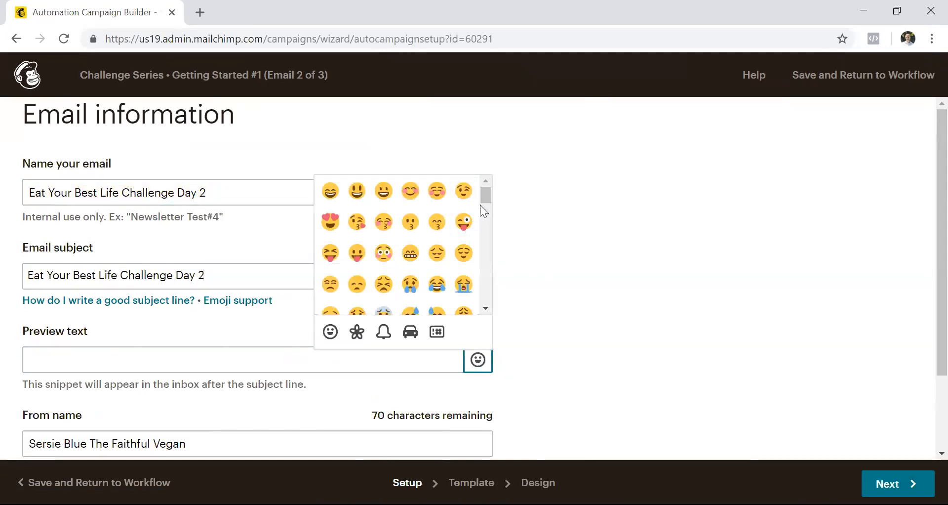
left_click_drag(481, 199, 481, 306)
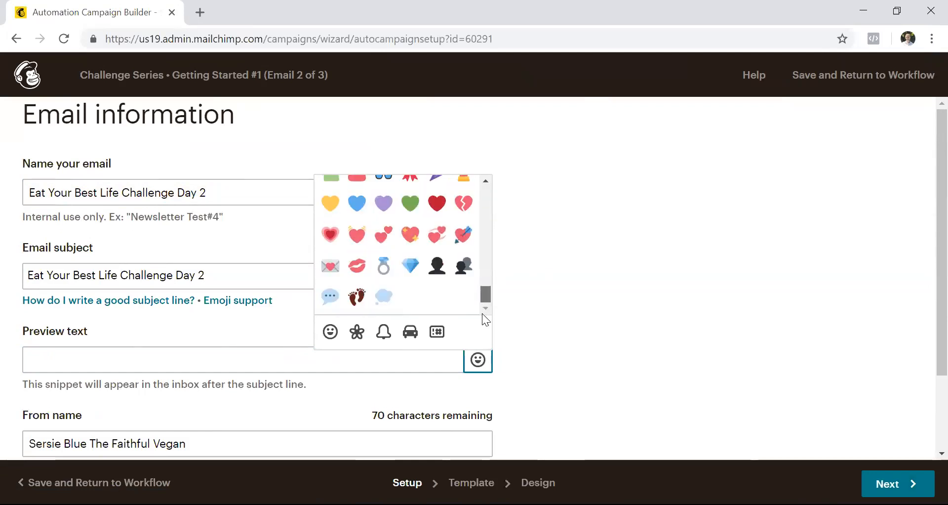
left_click(352, 339)
left_click_drag(484, 290, 481, 175)
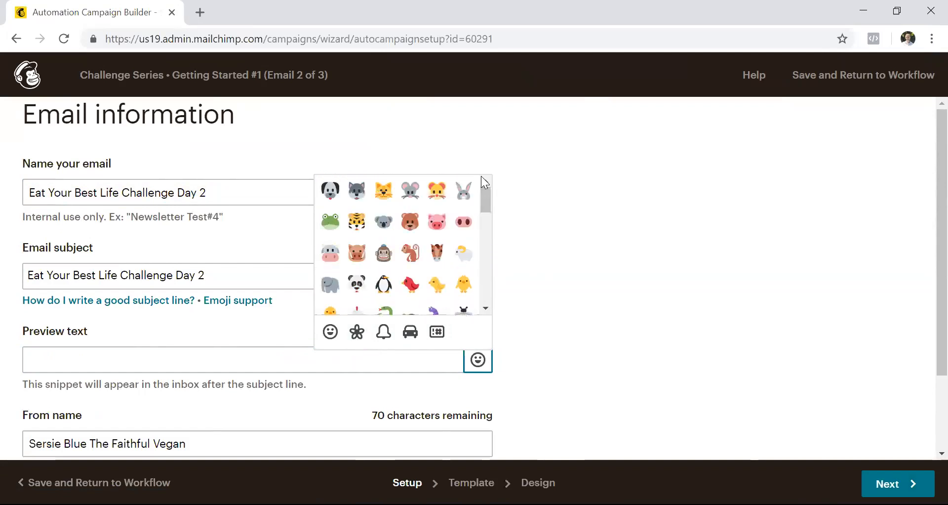
left_click(383, 334)
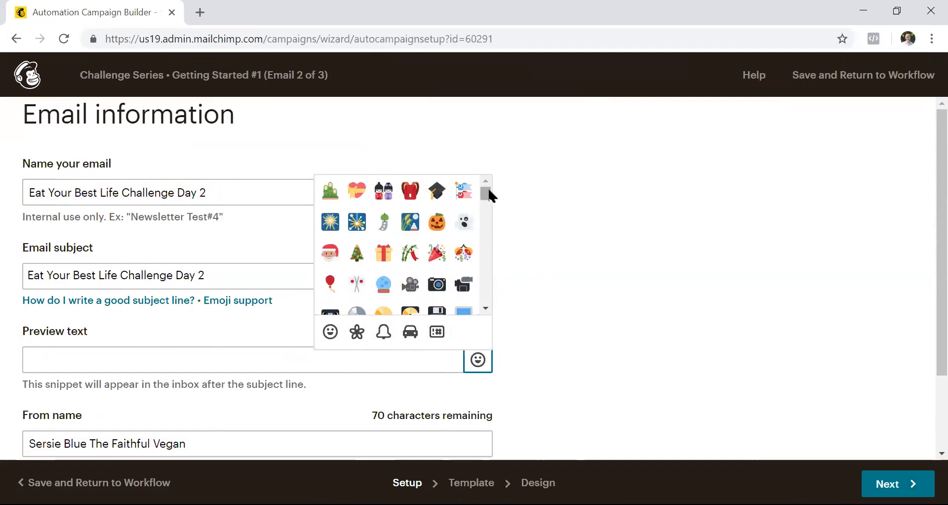
left_click_drag(487, 196, 484, 288)
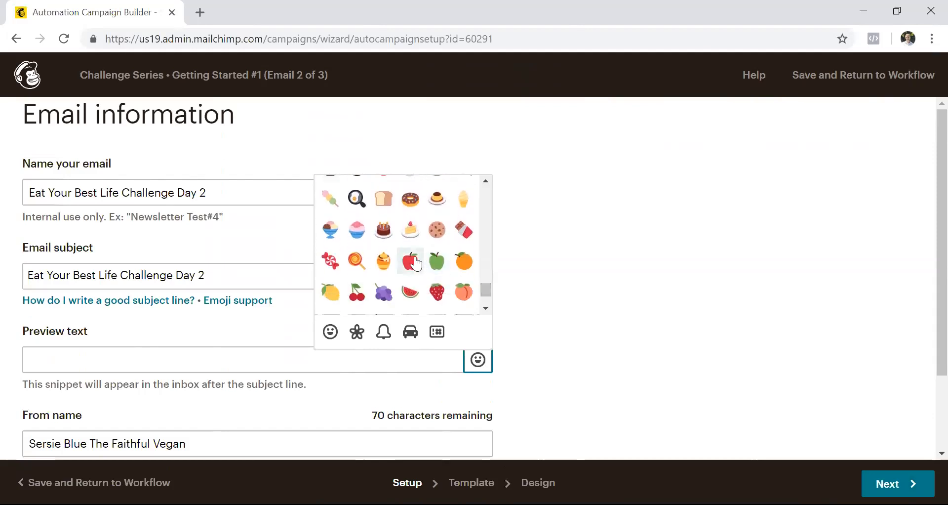
left_click(614, 374)
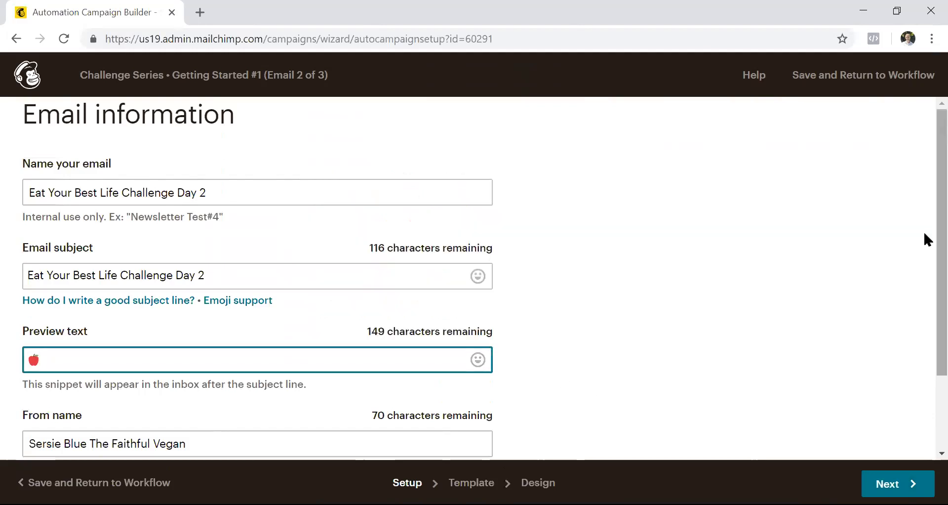
scroll(924, 237, "down", 2)
left_click(897, 483)
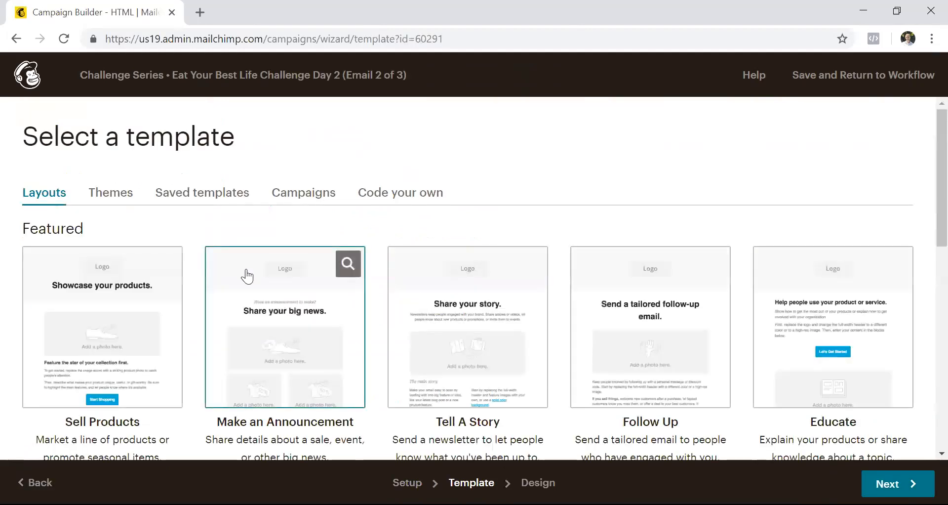
Choose the basic 1 Column layout as the Day 2 email's template after checking the saved templates.
left_click(220, 185)
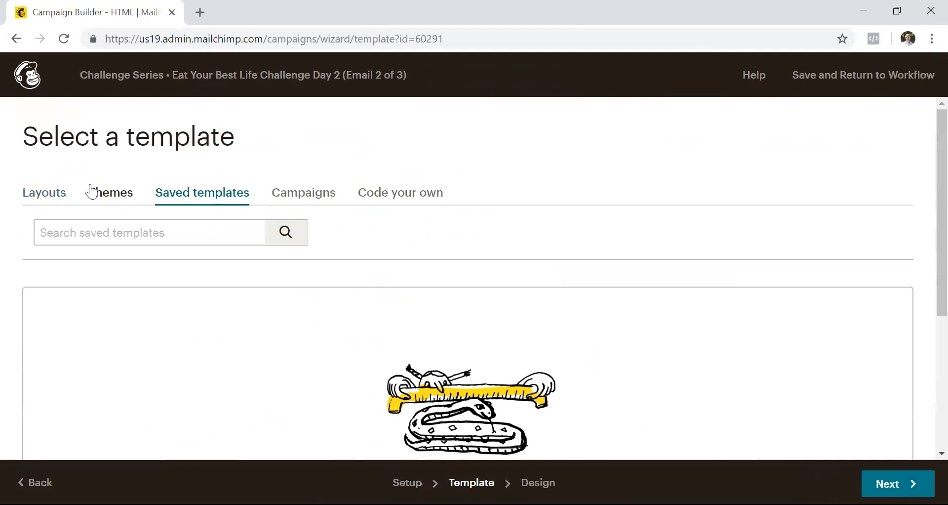
left_click(43, 198)
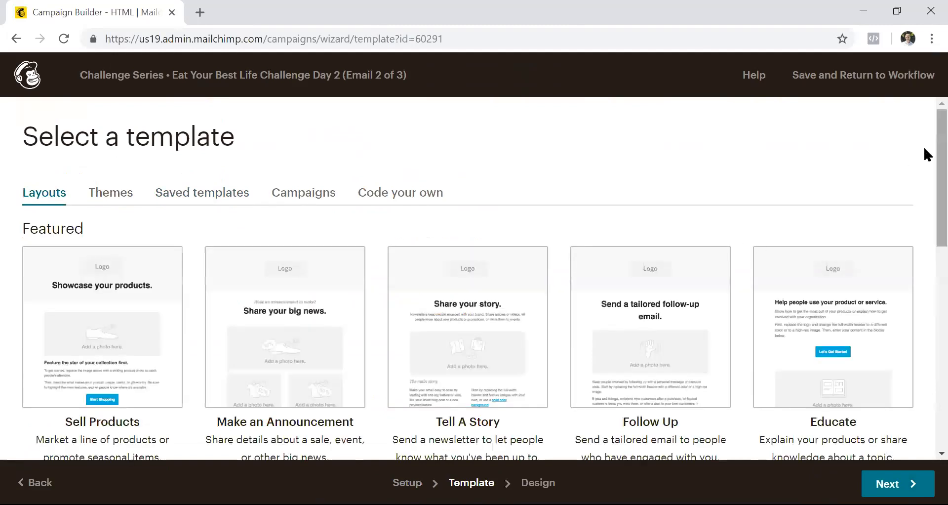
scroll(926, 143, "down", 8)
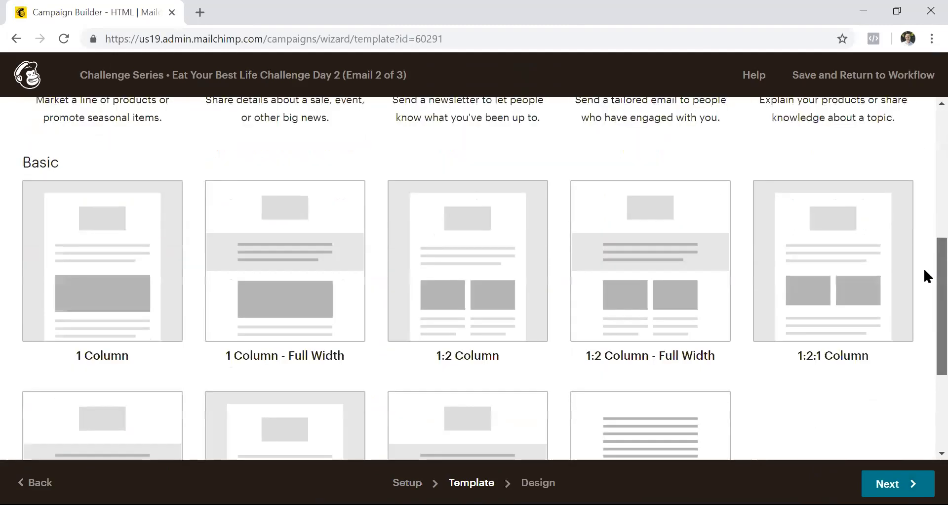
left_click(143, 207)
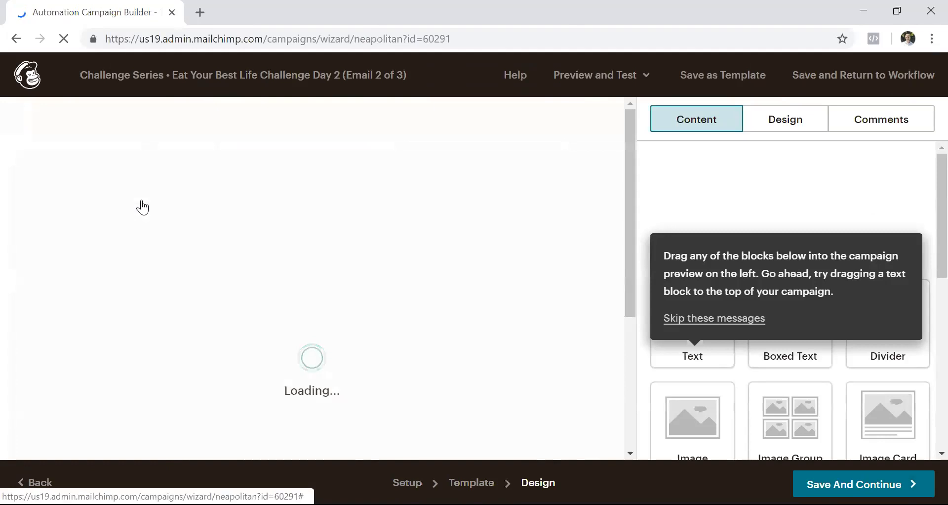
Replace the logo placeholder with the image "eat your best life.png" and save the image block.
mouse_move(304, 209)
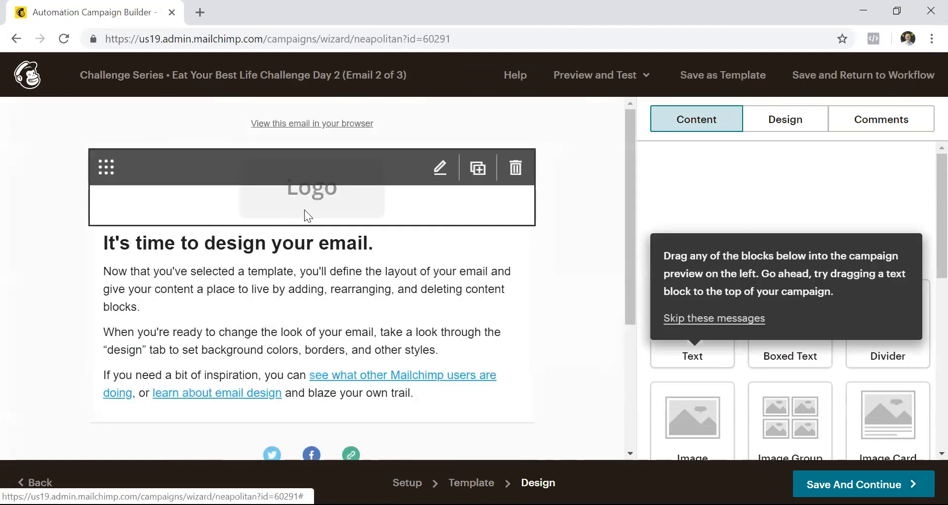
left_click(439, 171)
left_click(743, 213)
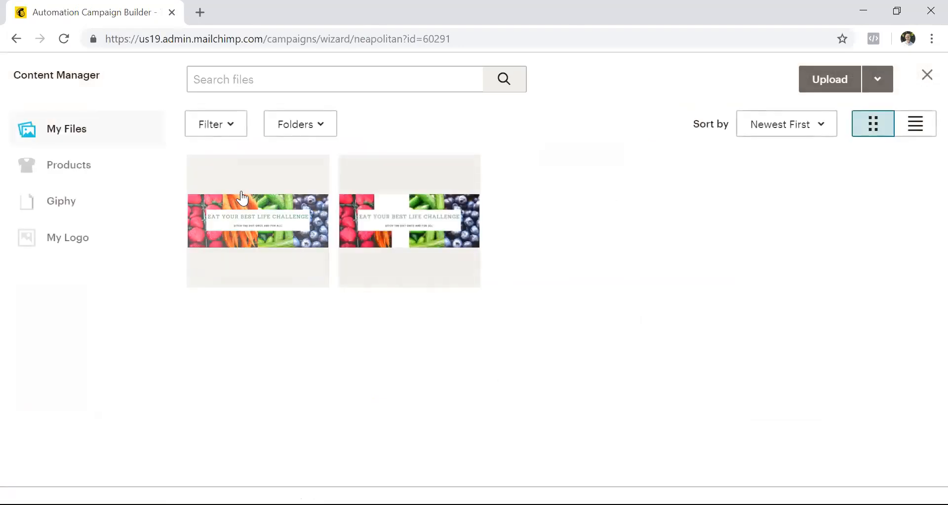
left_click(242, 197)
left_click(866, 80)
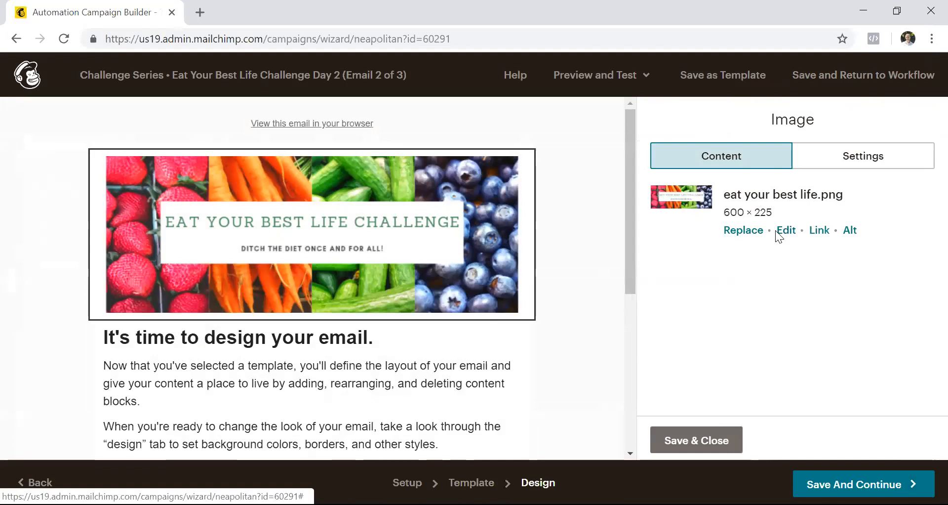
left_click(682, 441)
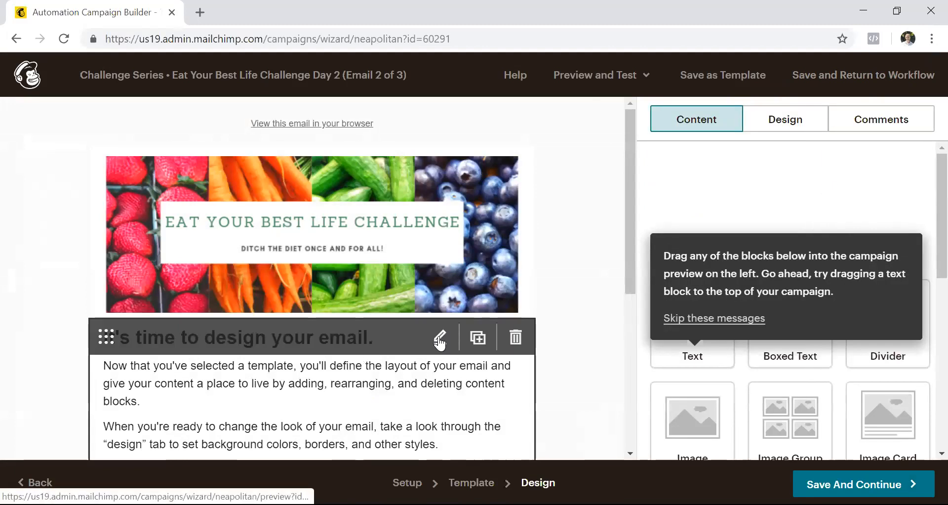
Open the text block below the banner and replace its heading with "Eat Your Best Life Challenge Day 2".
left_click(438, 337)
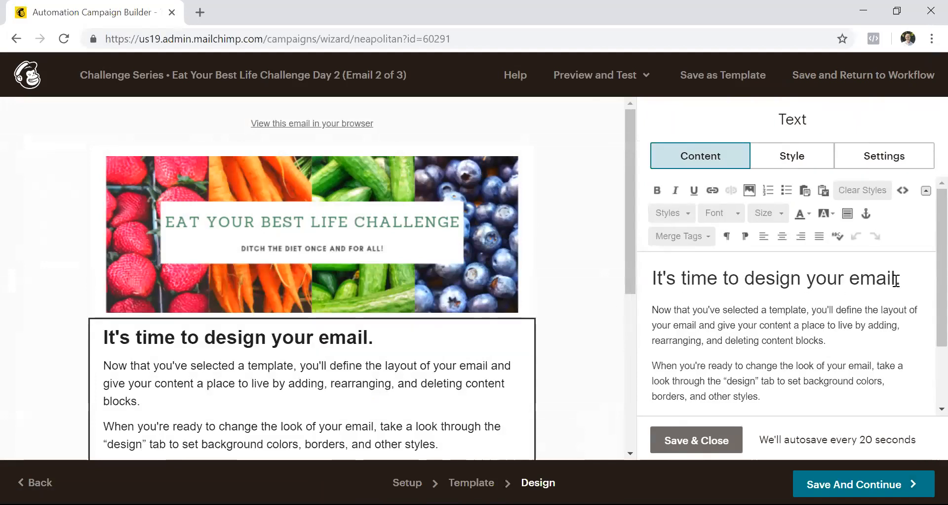
left_click_drag(817, 264, 639, 271)
type("Eat Your Best Life Challenge Day 2")
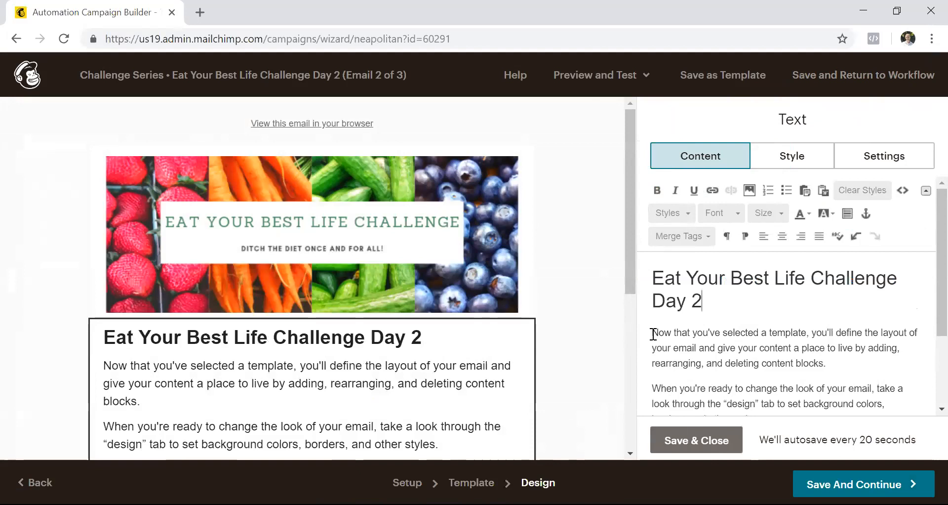
Replace the body text with the First Name merge tag, a comma and the placeholder "xxxx", then save the text block.
left_click_drag(654, 334, 770, 502)
key("BackSpace")
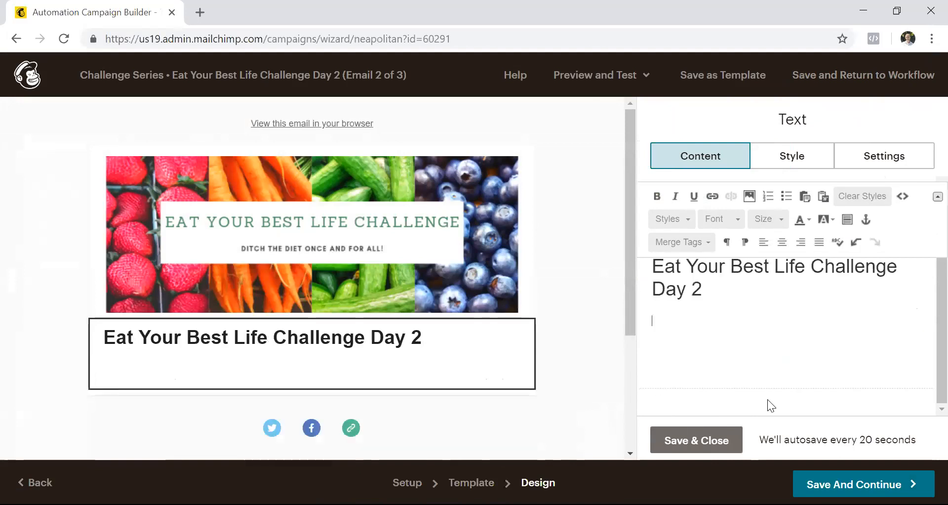
left_click(698, 249)
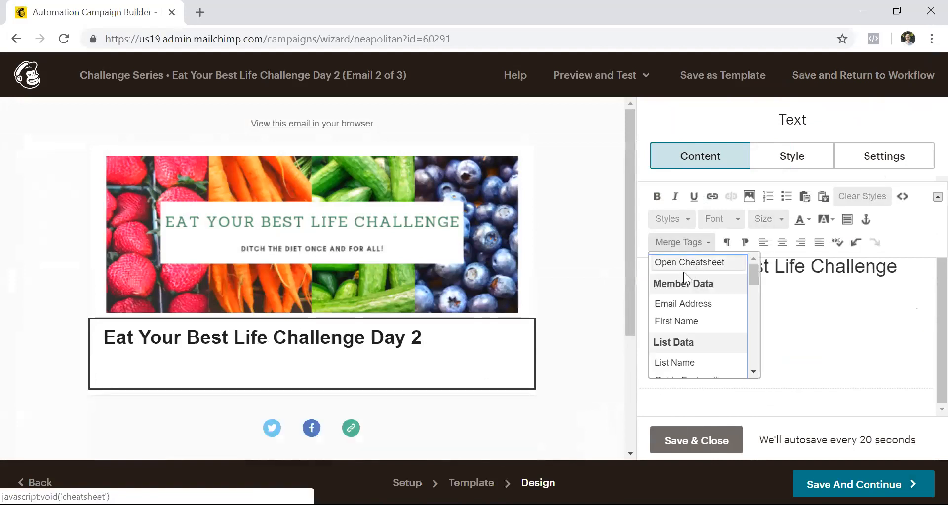
left_click(668, 321)
type(",")
key("Return")
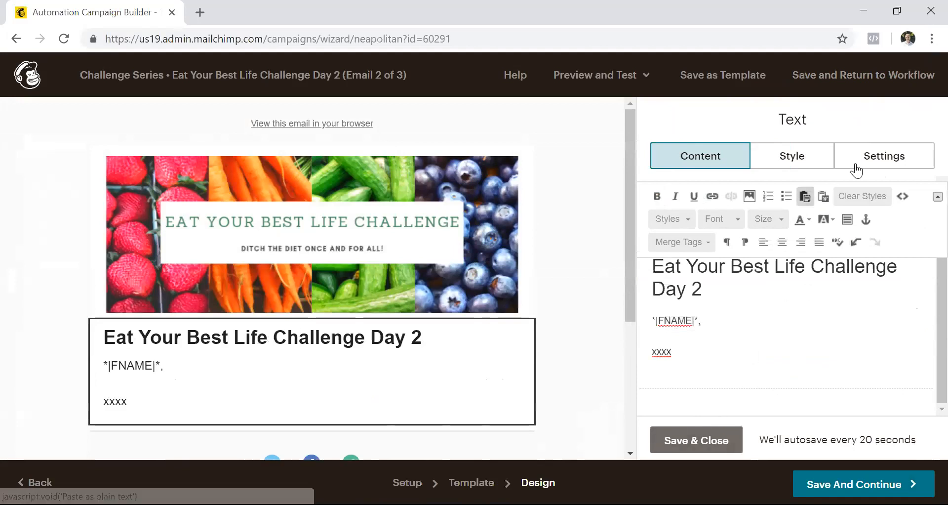
left_click(870, 154)
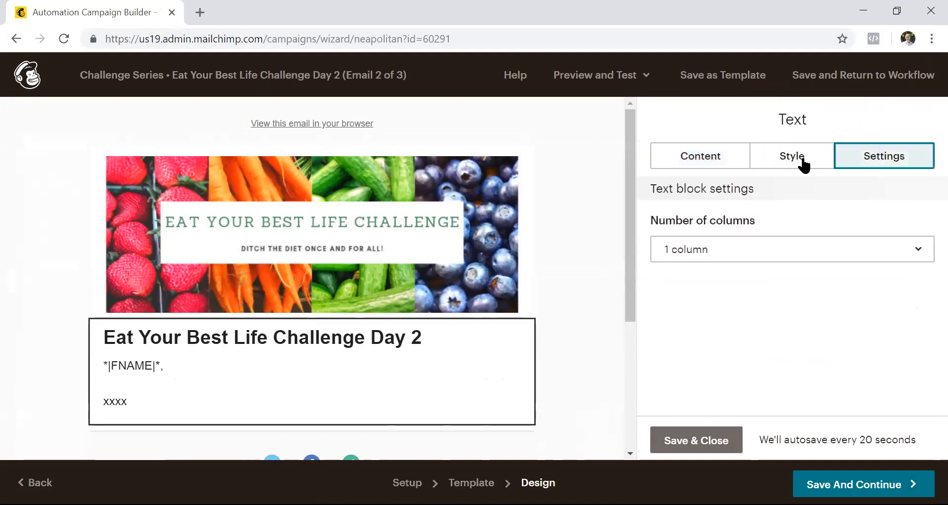
left_click(722, 155)
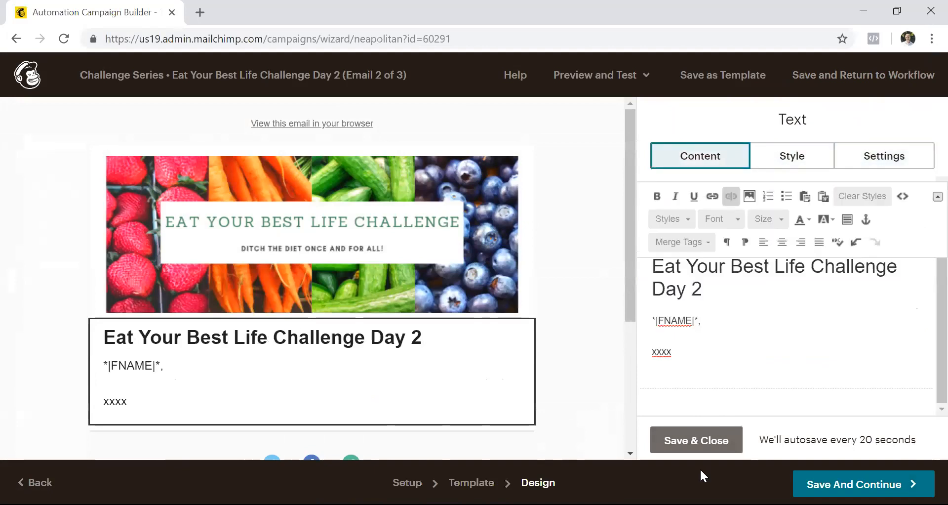
left_click(674, 440)
Save the Day 2 design as a reusable Eat Your Best Life Challenge template and return to the workflow.
left_click_drag(626, 247, 636, 380)
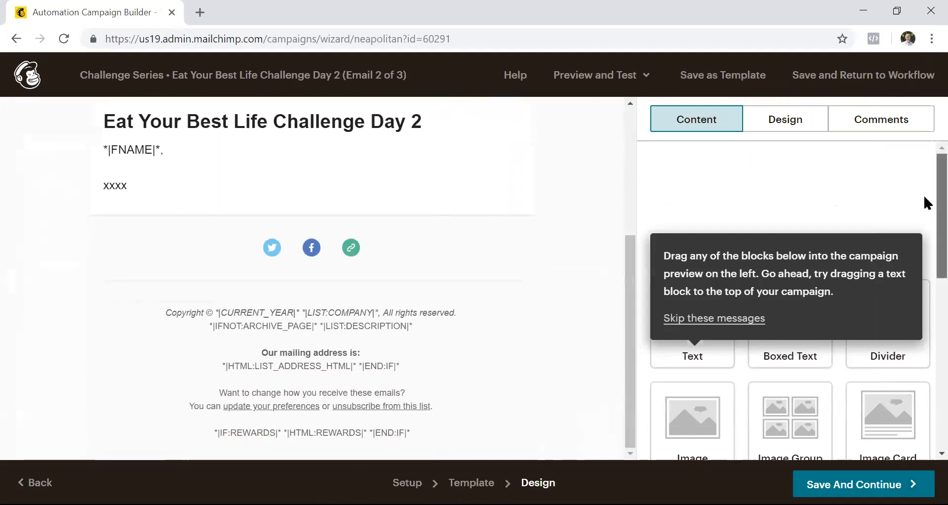
scroll(923, 193, "down", 6)
scroll(923, 223, "up", 6)
left_click(707, 76)
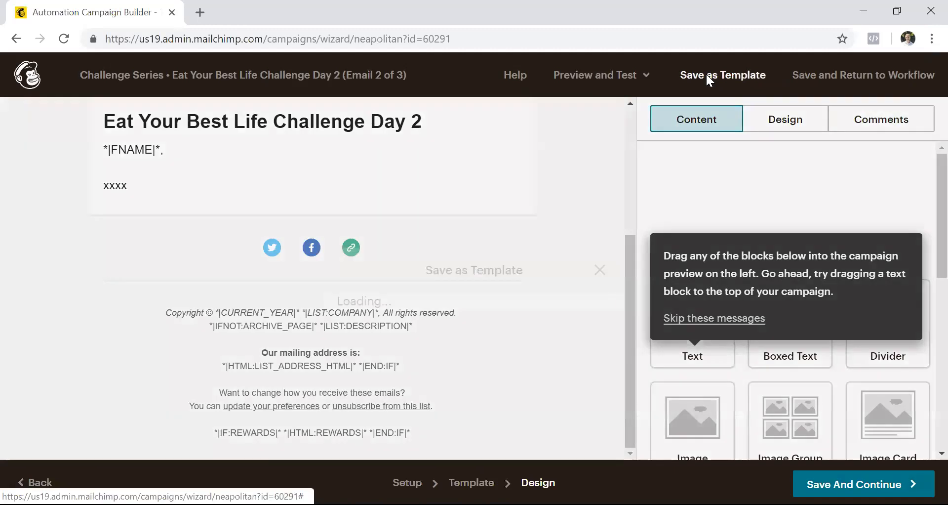
left_click_drag(411, 272, 243, 285)
type("Eat Your Best Life Challenge Day 2")
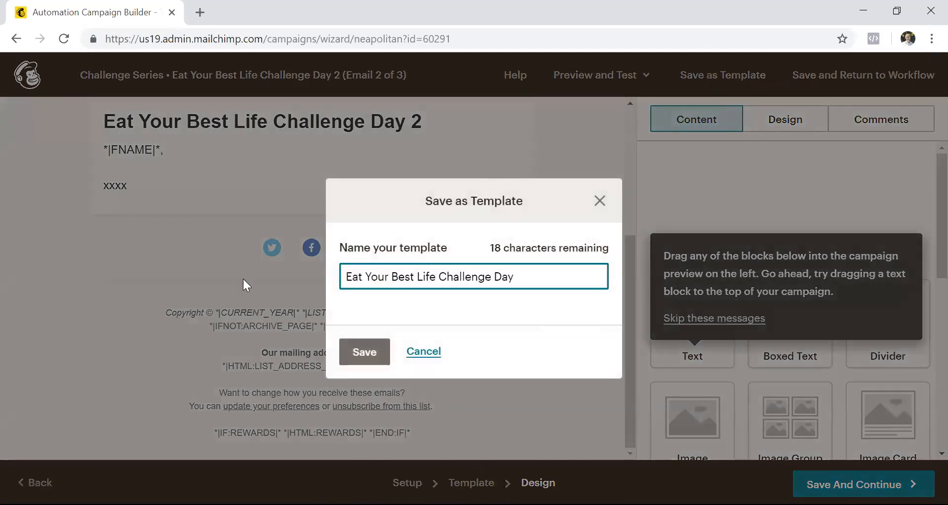
type("Template")
left_click(363, 354)
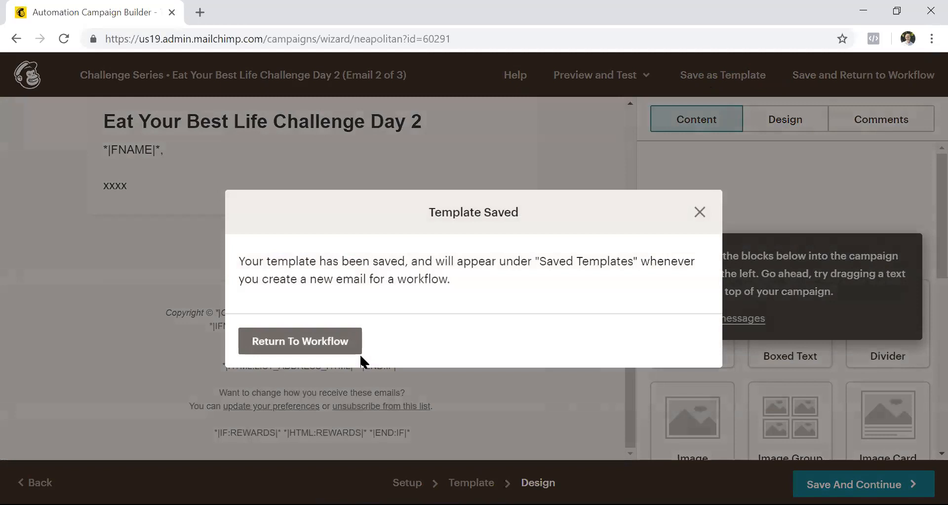
left_click(324, 348)
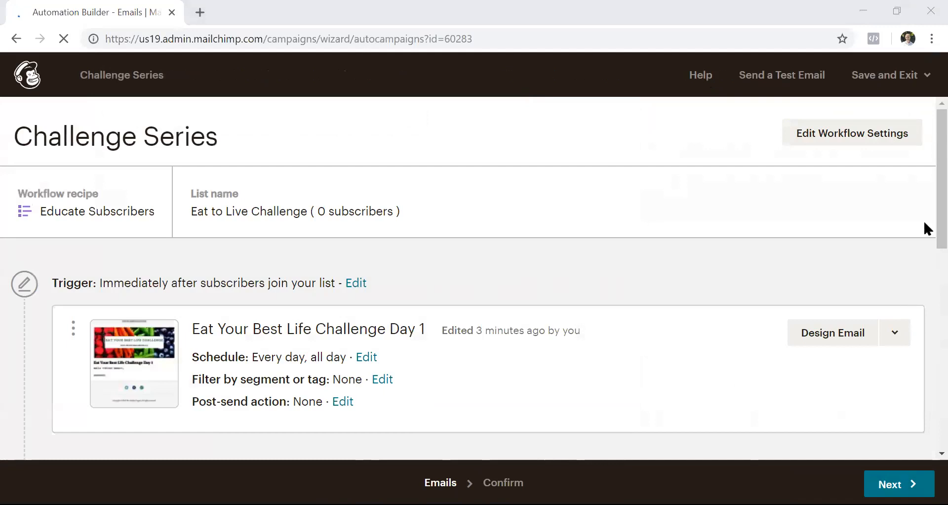
Review the triggers and schedules of the emails in the Challenge Series workflow.
scroll(923, 211, "down", 2)
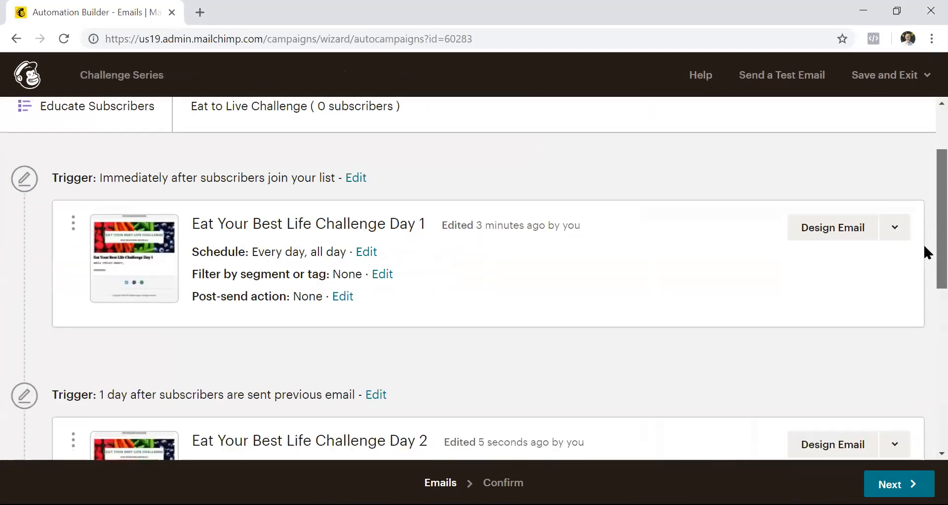
scroll(922, 254, "down", 1)
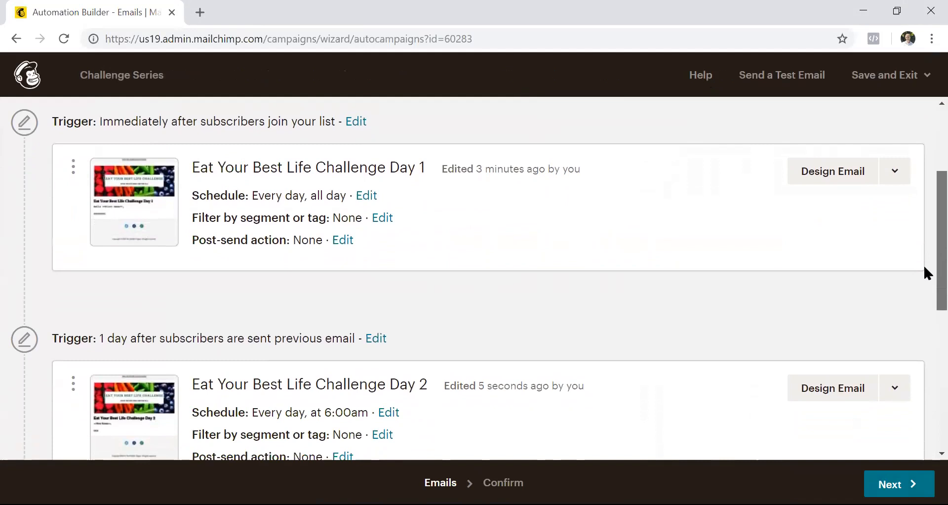
scroll(925, 262, "up", 2)
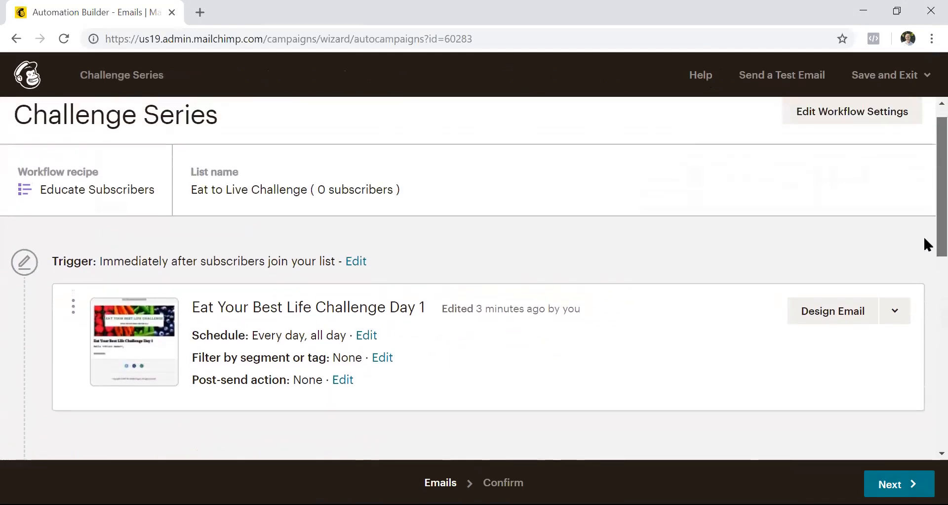
scroll(923, 236, "down", 1)
scroll(922, 245, "down", 2)
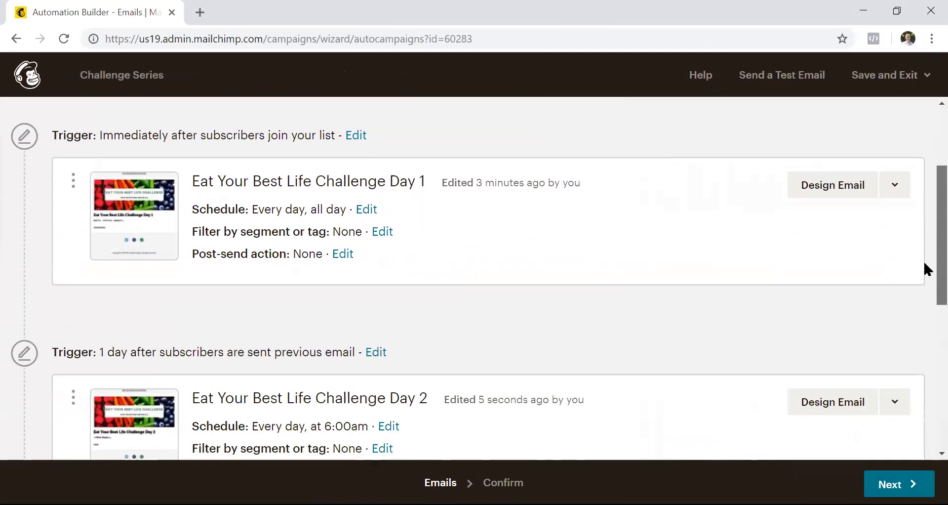
scroll(924, 286, "down", 4)
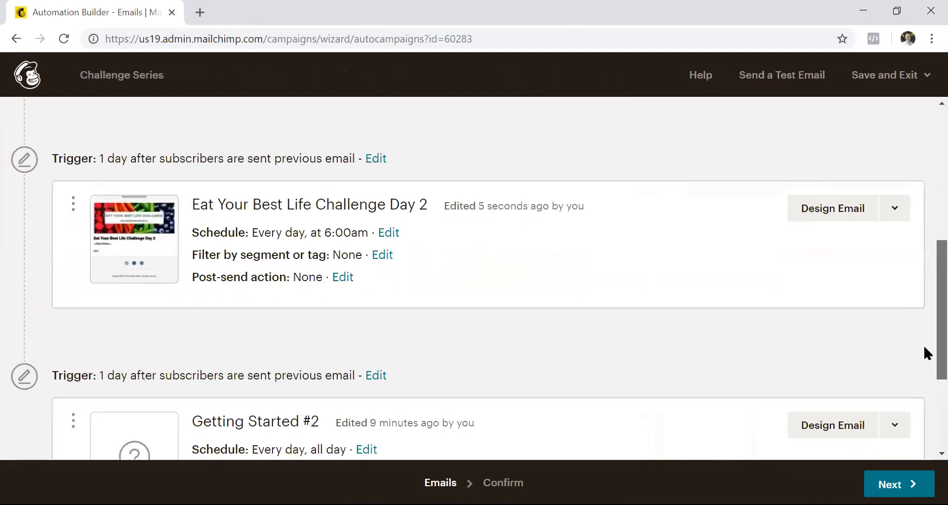
scroll(923, 340, "up", 1)
scroll(923, 358, "down", 1)
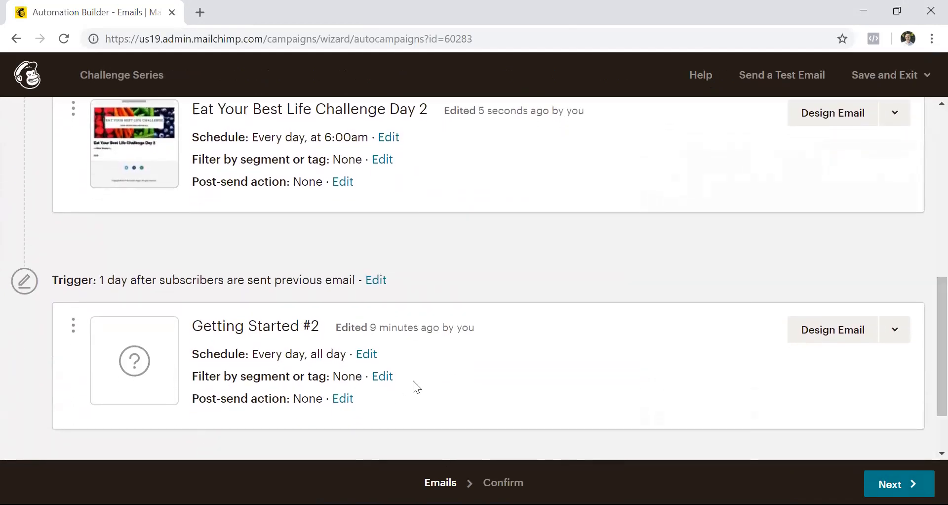
Schedule the third email, Getting Started #2, to send at 6:00 AM every day and save the schedule.
left_click(365, 357)
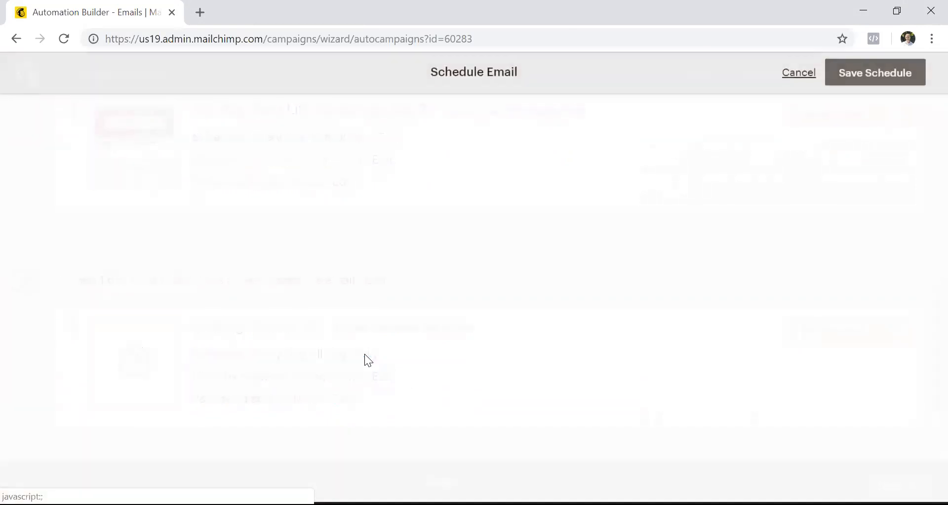
left_click(154, 263)
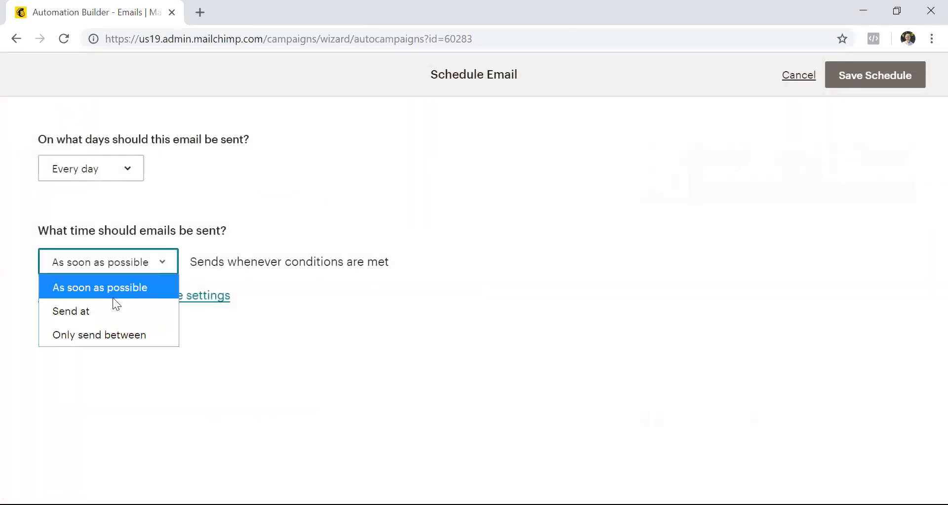
left_click(110, 310)
left_click(227, 263)
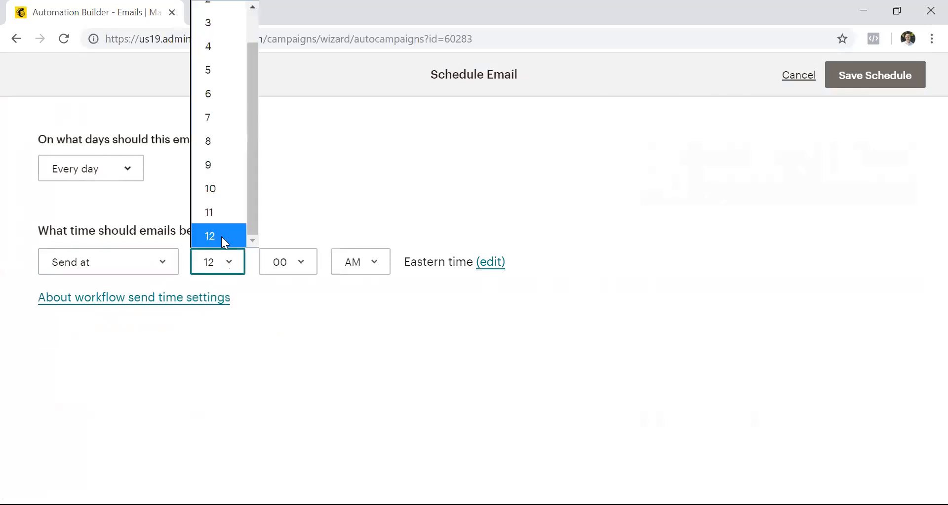
left_click(232, 99)
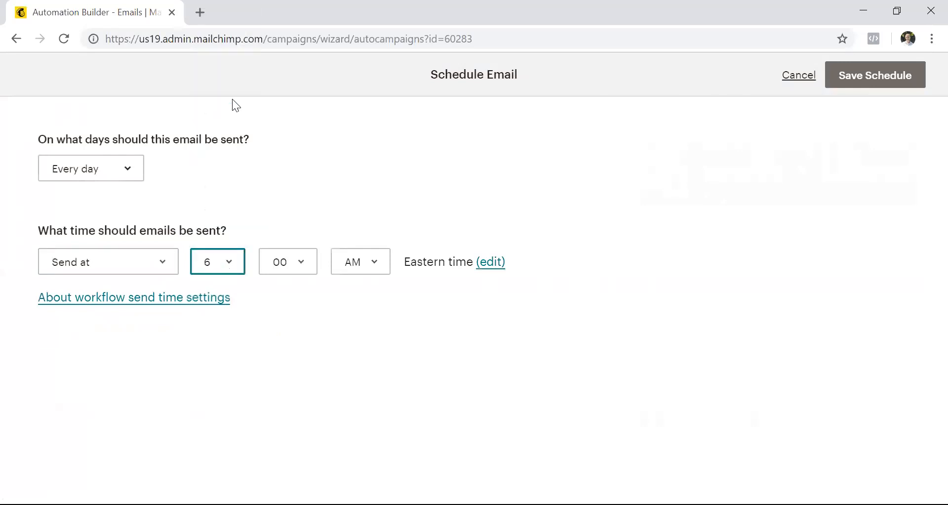
left_click(896, 76)
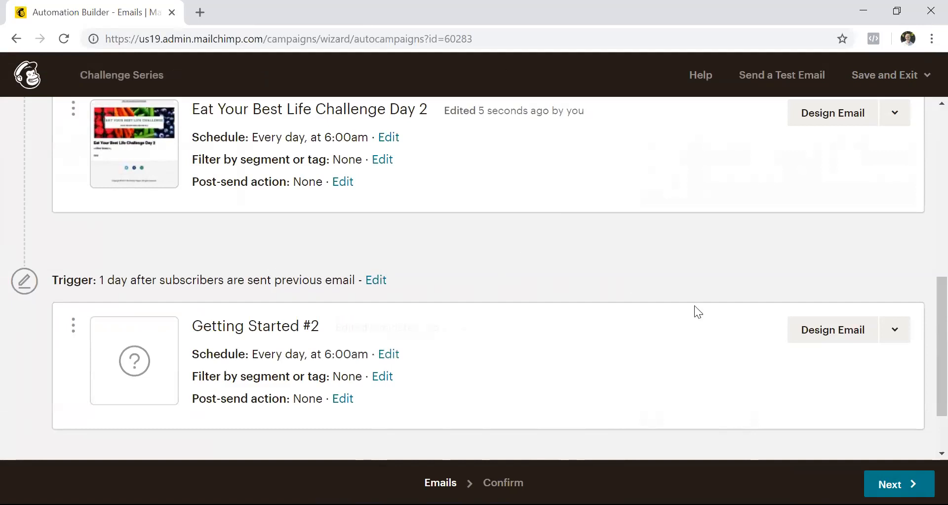
Open the third email, Getting Started #2, for design and name it "Eat Your Best Life Challenge Day 3".
left_click(808, 331)
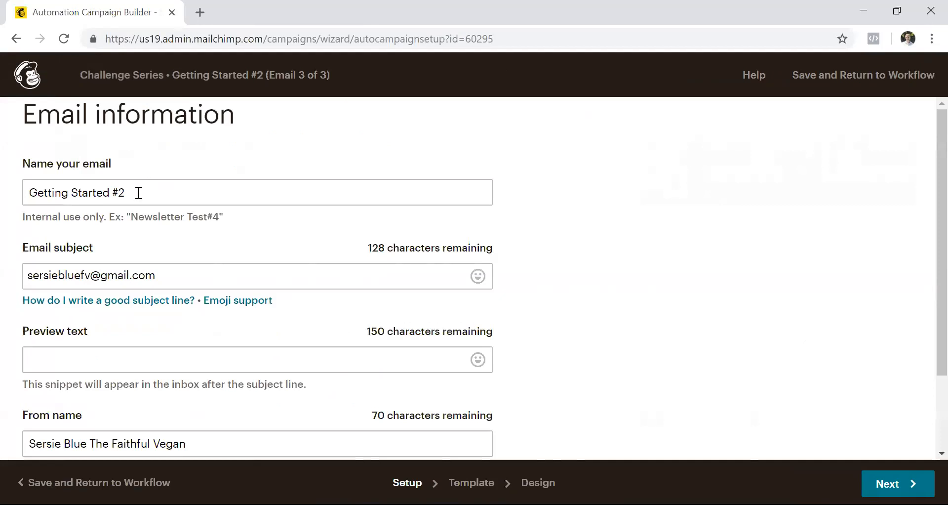
type("Eat Your Best Life Challenge Day 2")
key("BackSpace")
type("3")
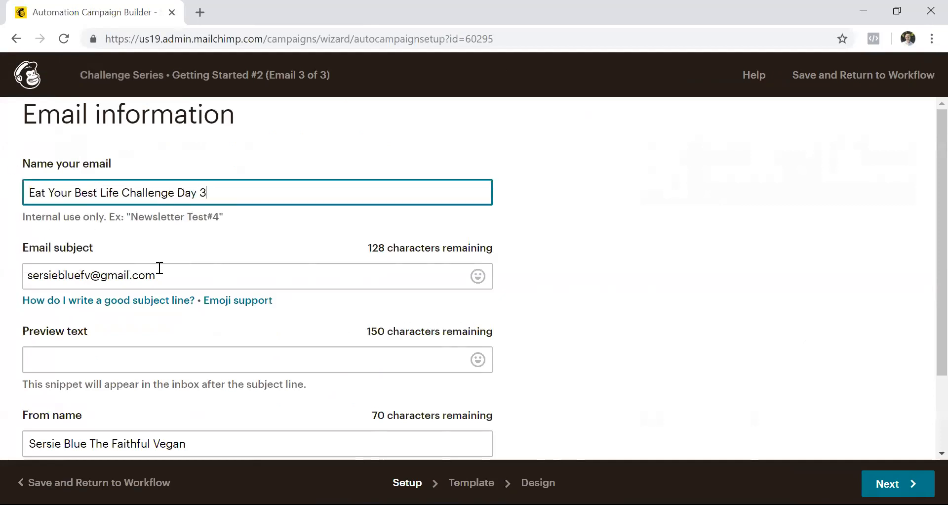
Replace the third email's subject with "Eat Your Best Life Challenge Day 3".
left_click_drag(160, 275, 23, 276)
type("Eat Your Best Life Challenge Day 2")
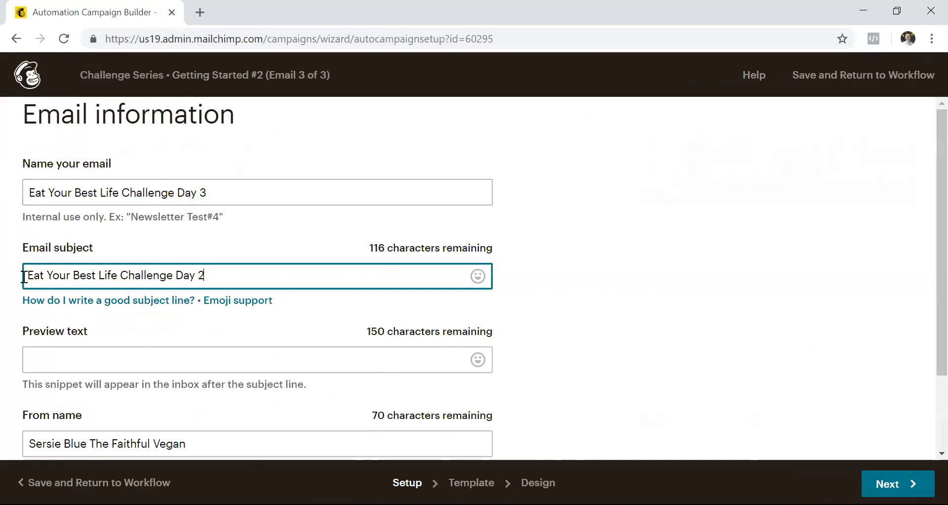
type("3")
Insert the tongue-out smiley emoji as the preview text of the Day 3 email.
left_click(487, 366)
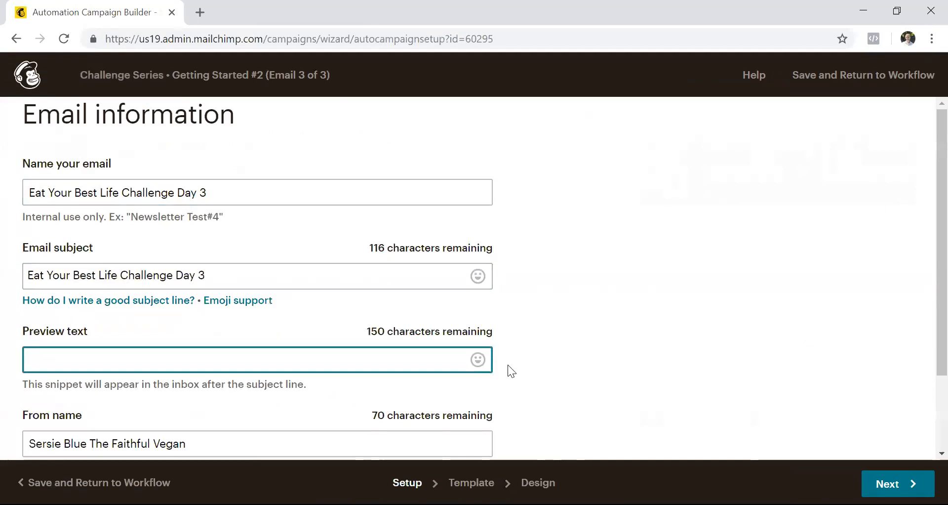
left_click(477, 359)
left_click(354, 253)
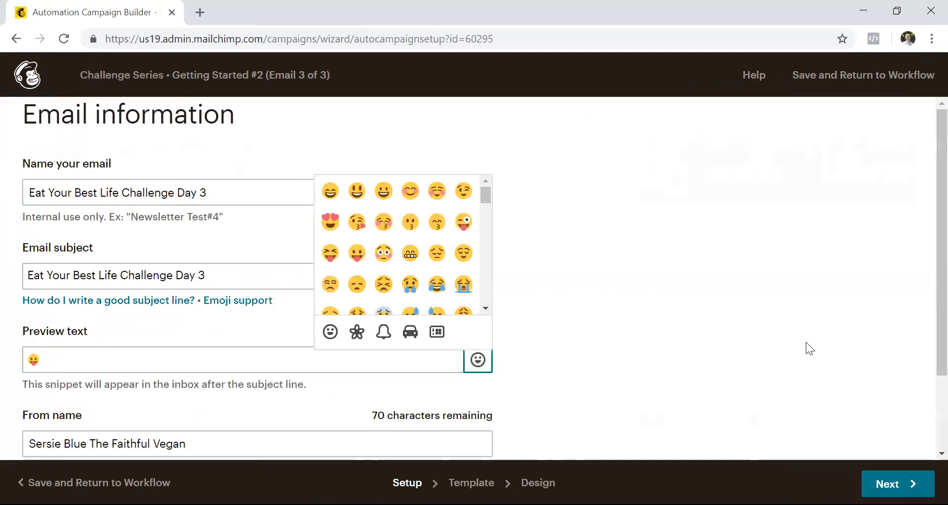
left_click(805, 341)
scroll(922, 297, "down", 2)
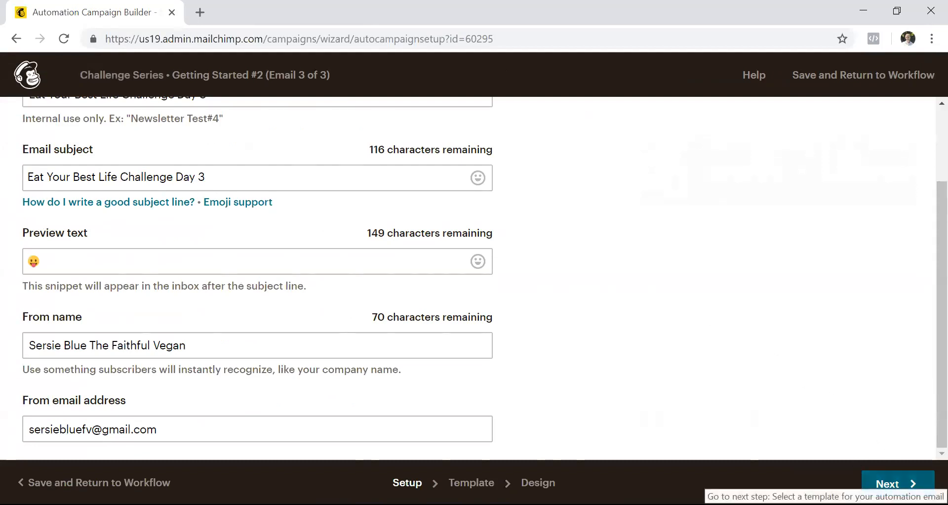
Continue to template selection and apply the saved Eat Your Best Life Challenge Template to the Day 3 email.
left_click(894, 482)
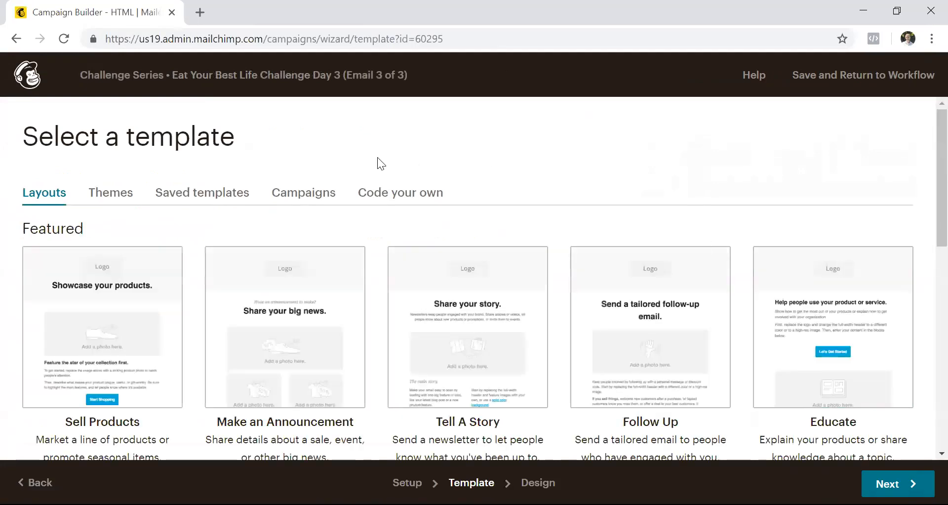
left_click(204, 192)
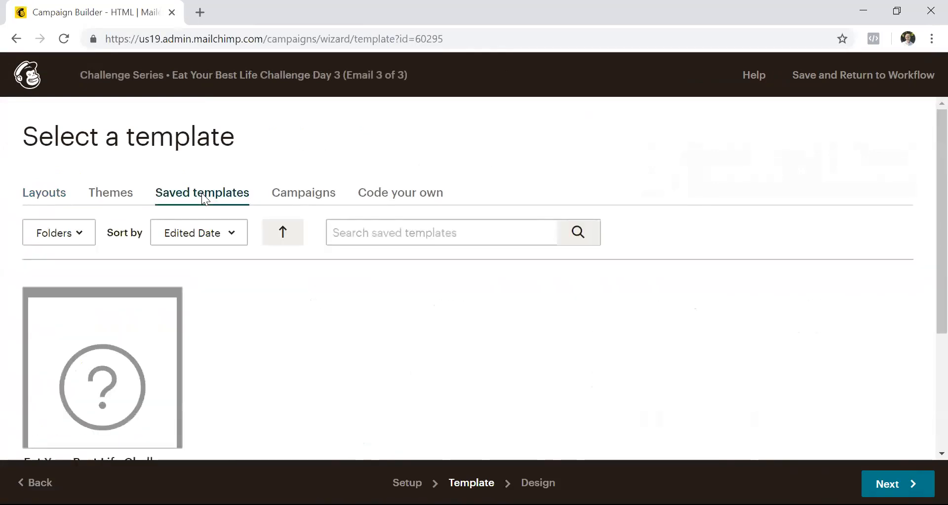
left_click_drag(941, 172, 941, 225)
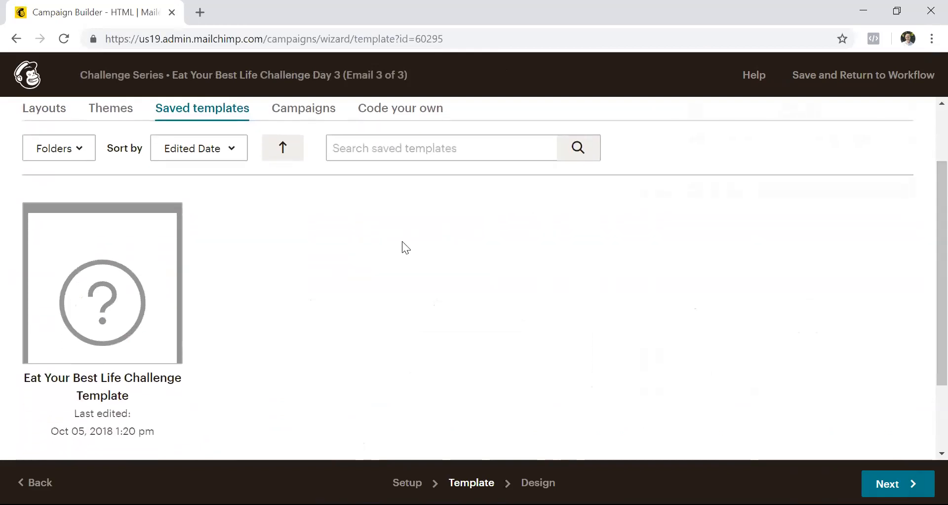
left_click(90, 329)
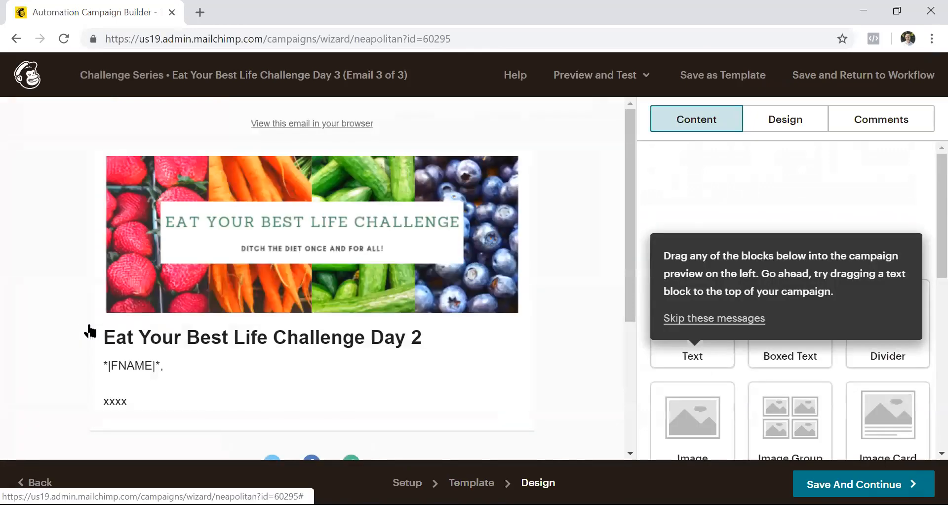
Change the heading in the email's text block to "Eat Your Best Life Challenge Day 3" and save the block.
mouse_move(355, 343)
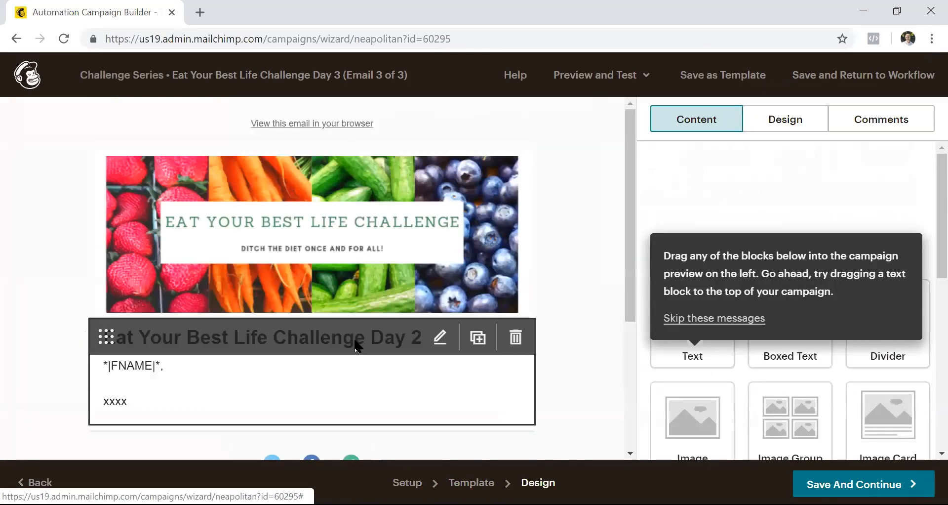
left_click(439, 340)
left_click(707, 299)
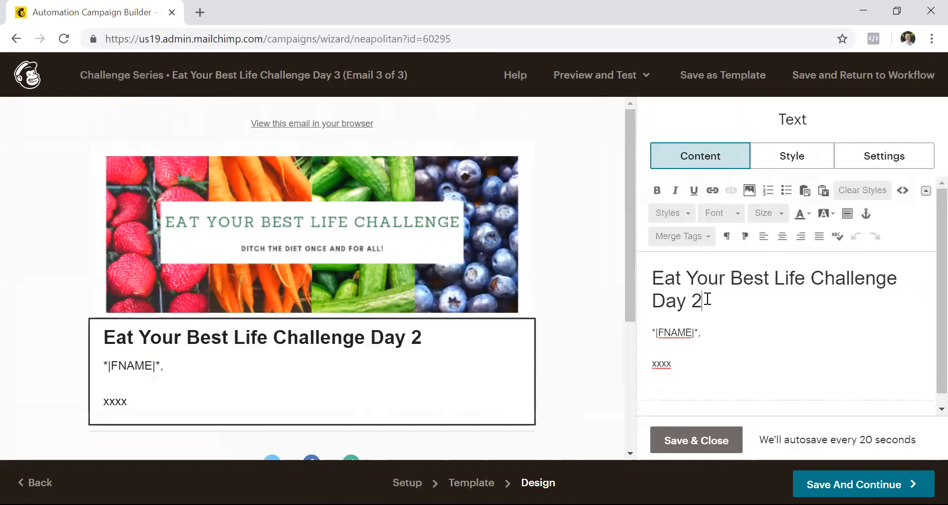
key("BackSpace")
type("3")
left_click(687, 442)
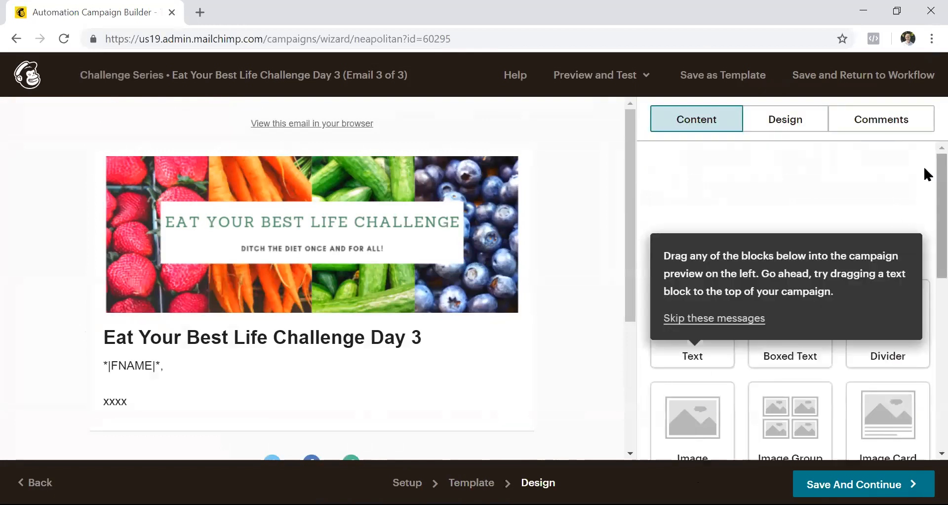
Check the Day 3 email's layout down to the footer, then save the design and return to the Challenge Series workflow.
scroll(925, 176, "down", 5)
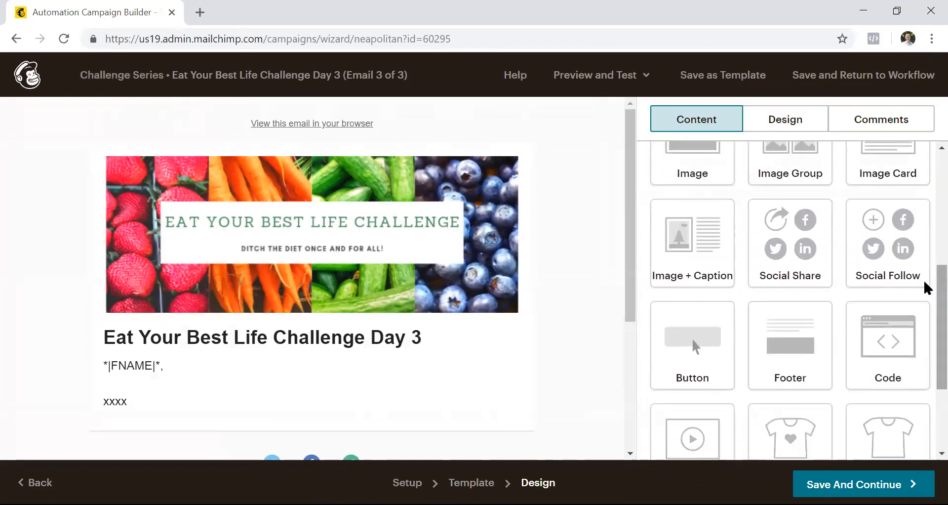
left_click_drag(631, 221, 639, 360)
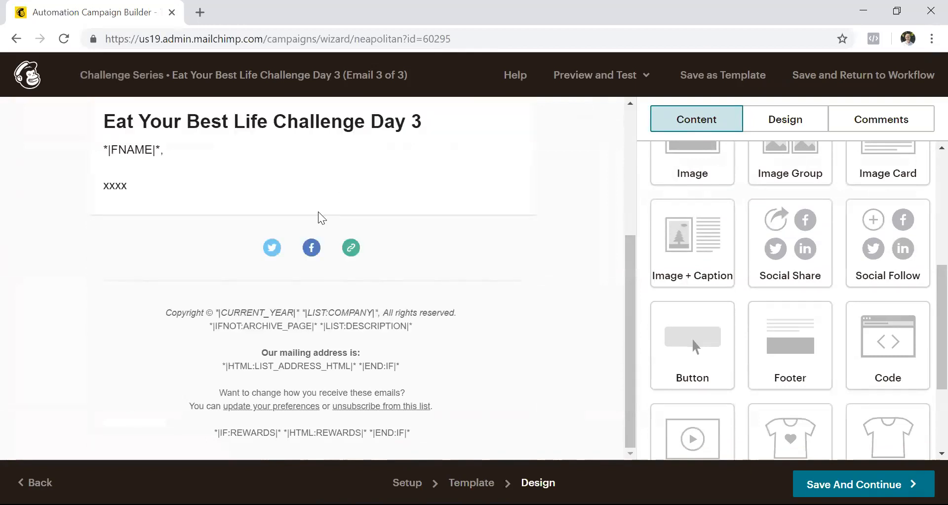
mouse_move(265, 258)
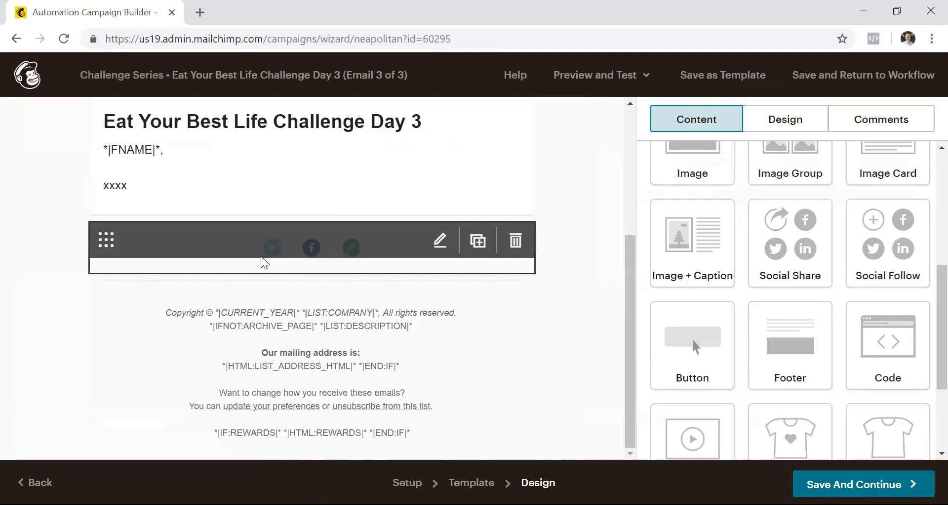
mouse_move(377, 345)
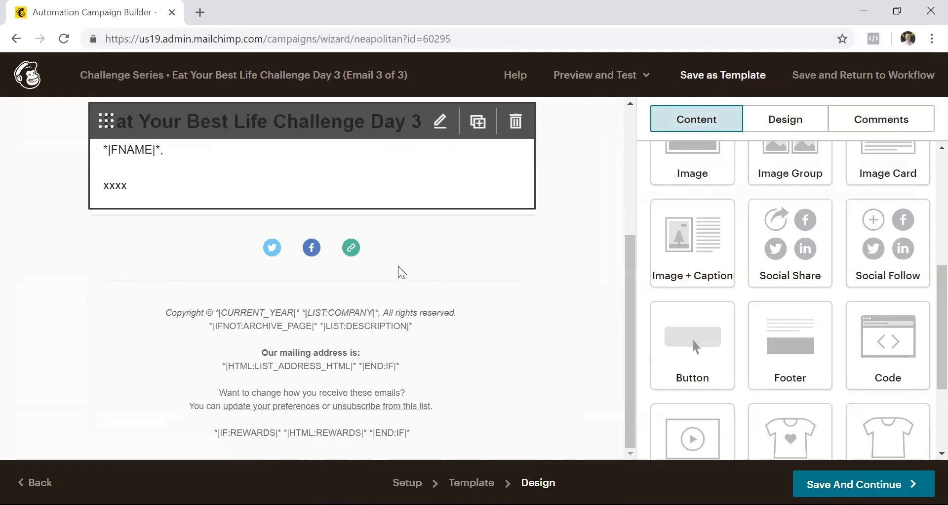
left_click(865, 479)
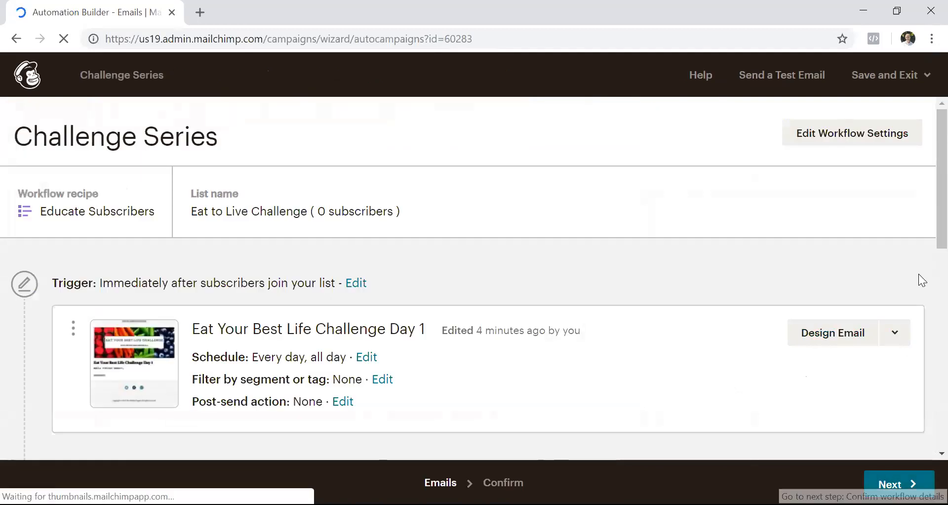
Add a fourth email to the end of the Challenge Series workflow, after the Day 3 email.
scroll(926, 197, "down", 7)
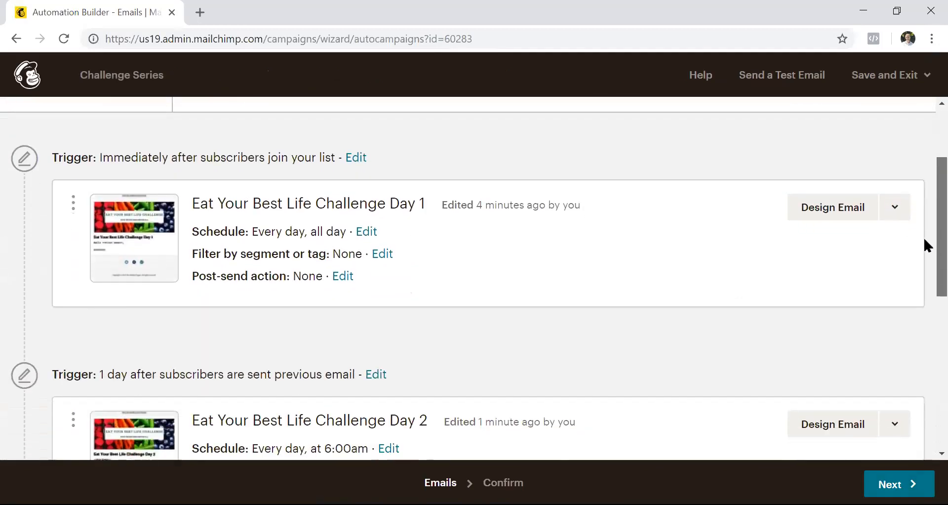
scroll(923, 346, "down", 4)
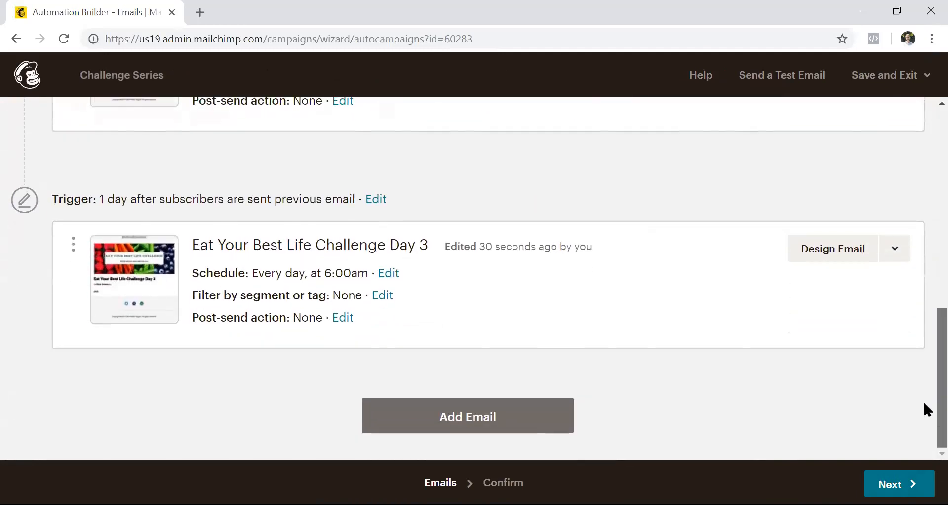
left_click(465, 416)
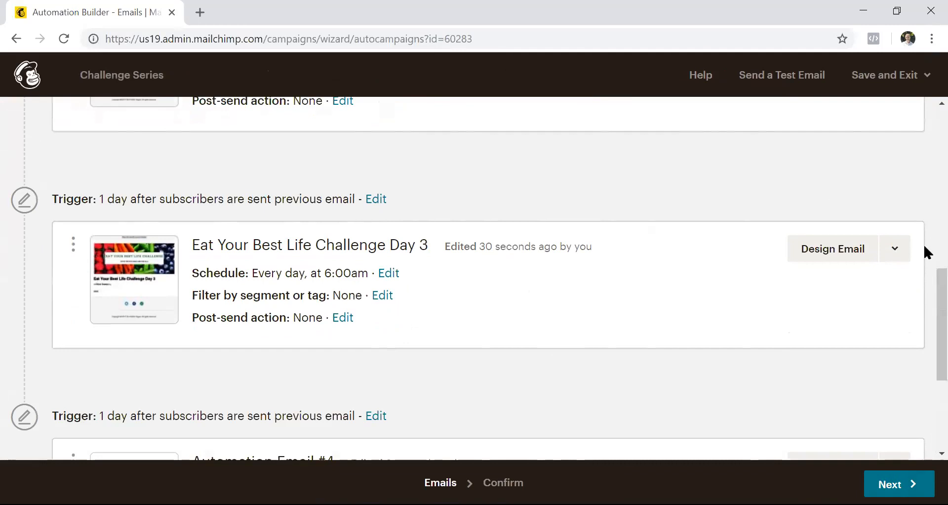
scroll(926, 316, "down", 2)
scroll(924, 328, "down", 3)
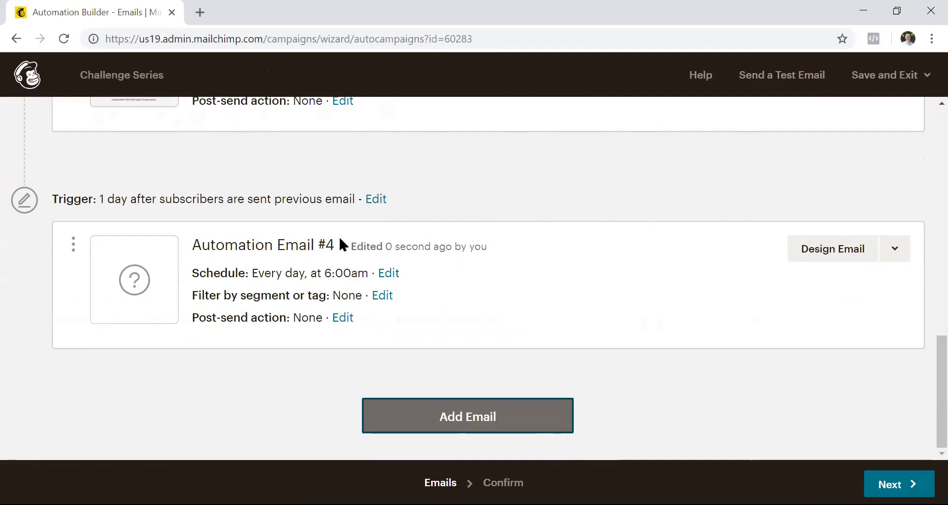
left_click(337, 269)
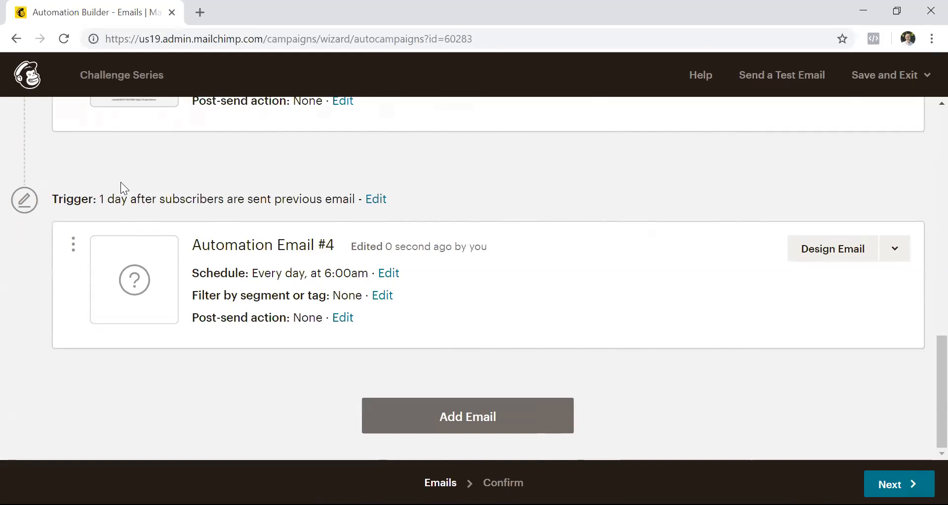
Proceed to the workflow's confirmation page and review the status of the list, tracking and each email.
left_click(898, 483)
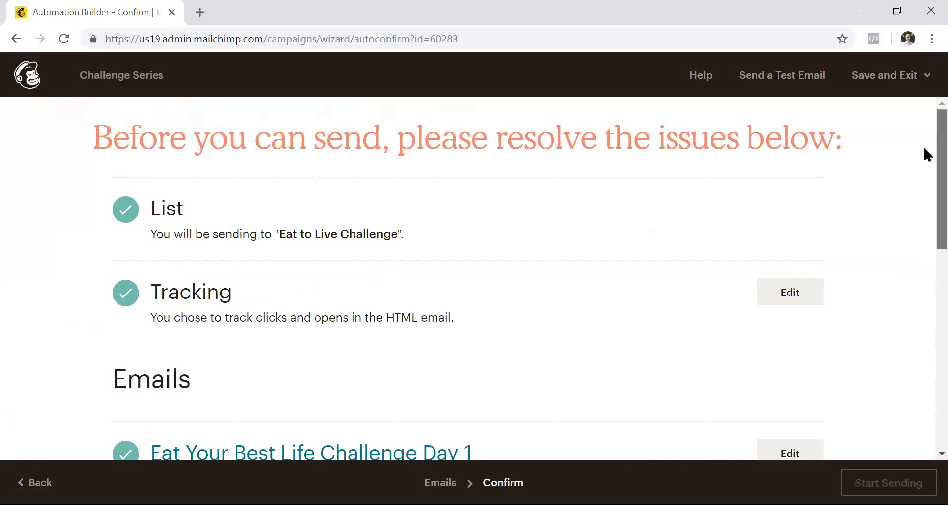
scroll(923, 153, "down", 2)
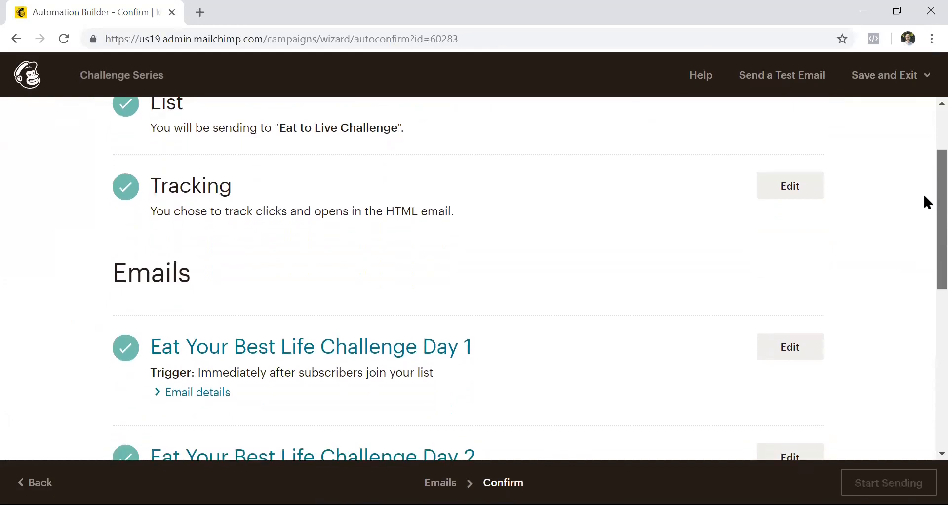
scroll(923, 195, "down", 2)
scroll(924, 225, "down", 1)
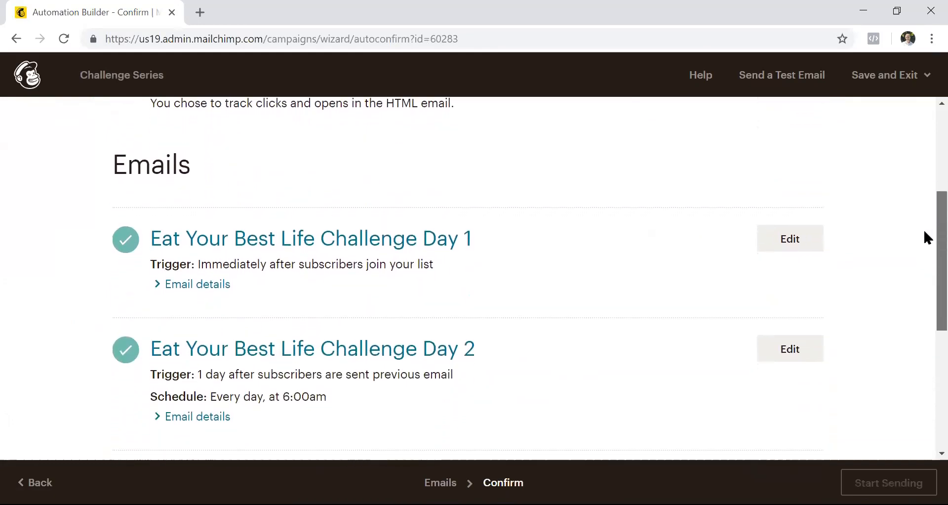
scroll(925, 244, "down", 5)
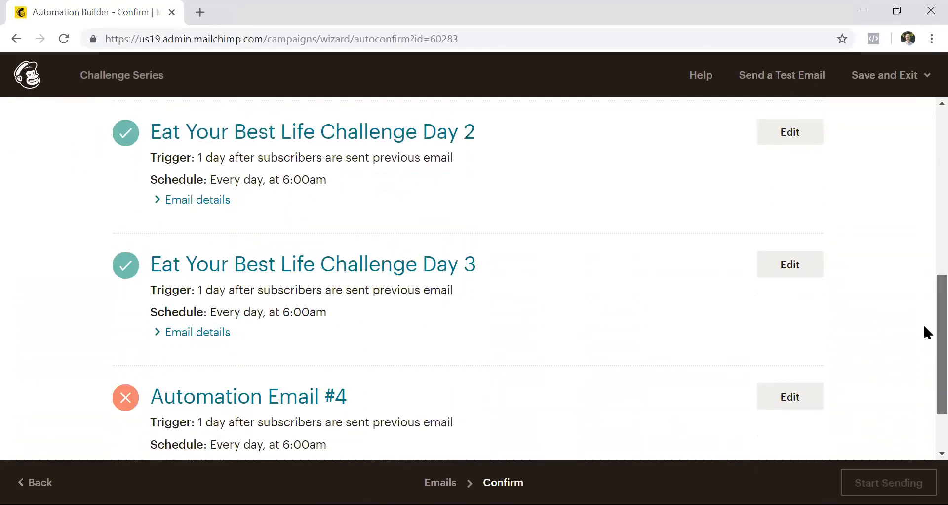
scroll(924, 350, "down", 1)
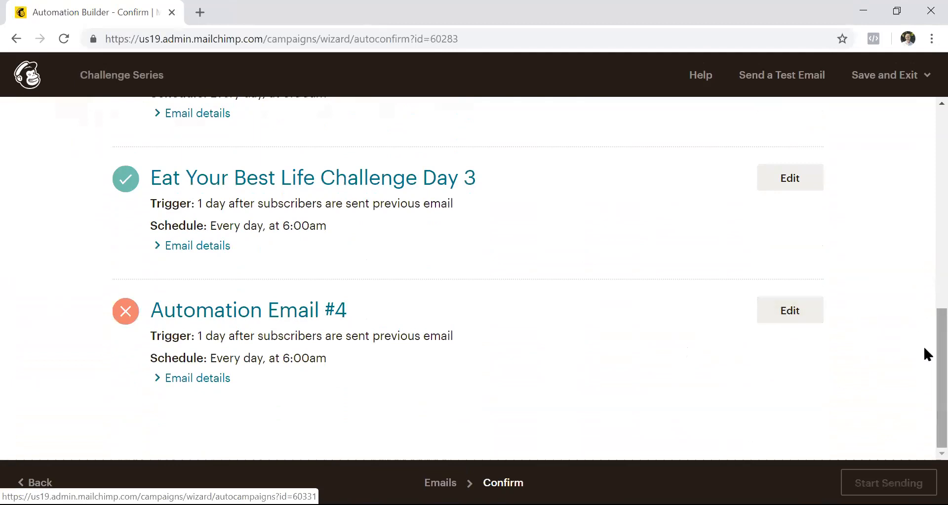
left_click_drag(939, 352, 924, 139)
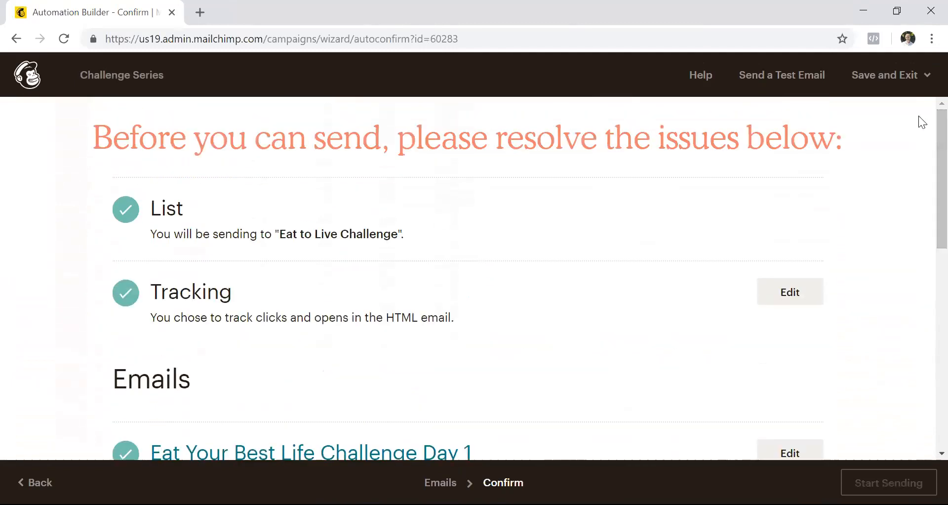
Save the automation as a draft and exit to the Dashboard without starting it.
left_click(899, 77)
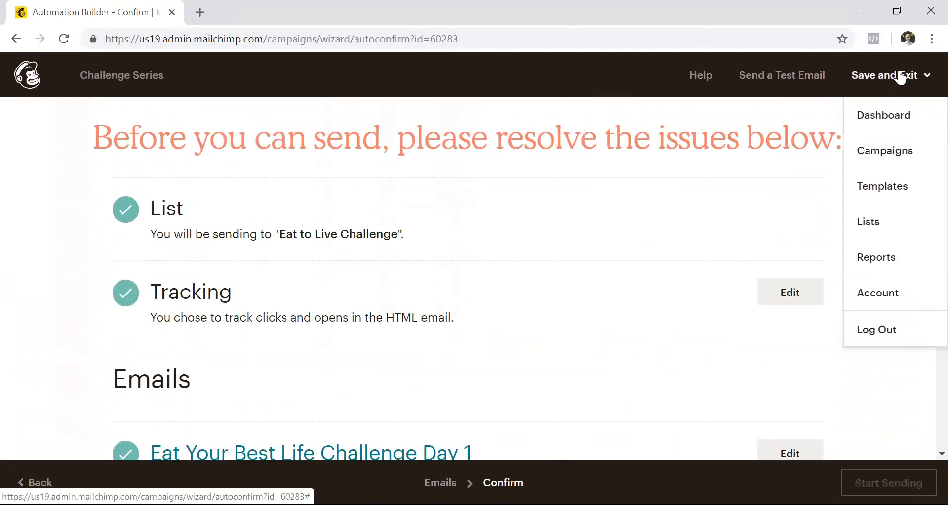
left_click(881, 118)
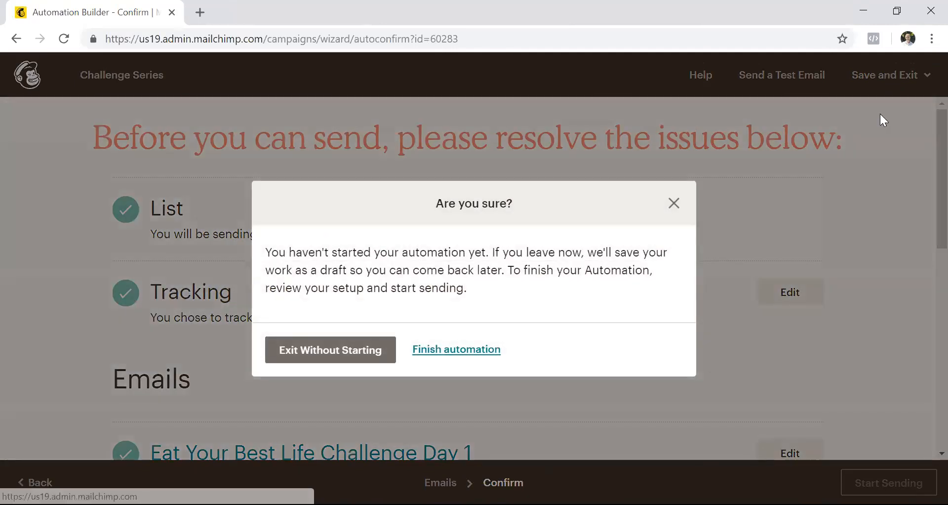
left_click(326, 350)
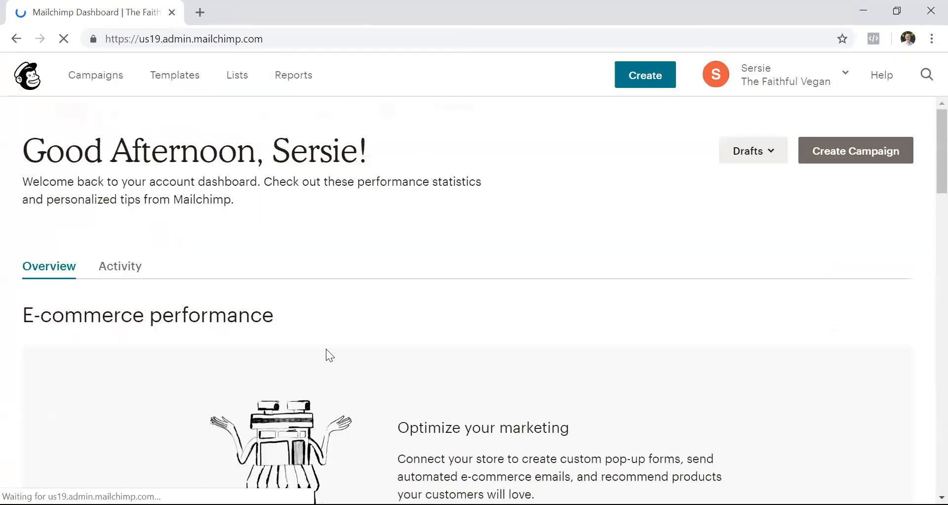
Open the campaigns overview and look through the Ongoing, Draft and Recent campaigns.
left_click(104, 78)
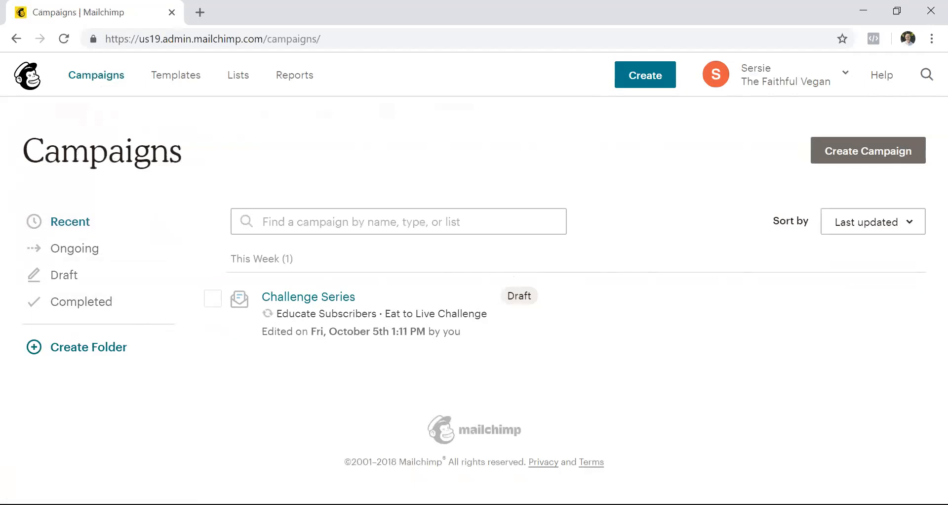
left_click(70, 255)
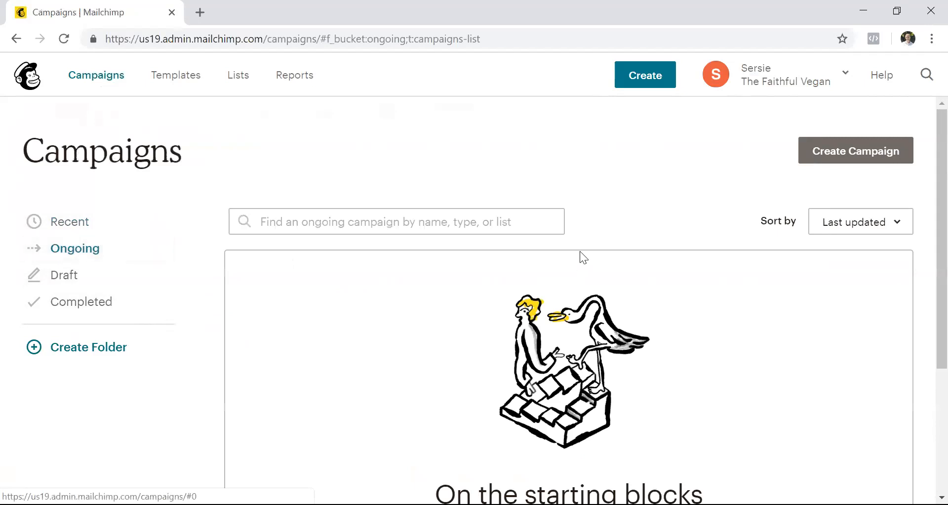
scroll(925, 197, "down", 4)
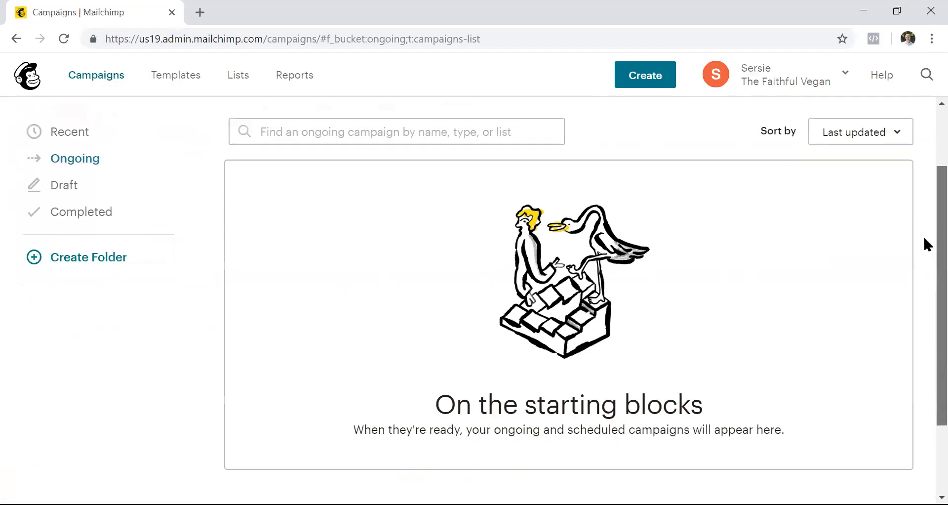
scroll(925, 247, "up", 1)
scroll(925, 201, "up", 2)
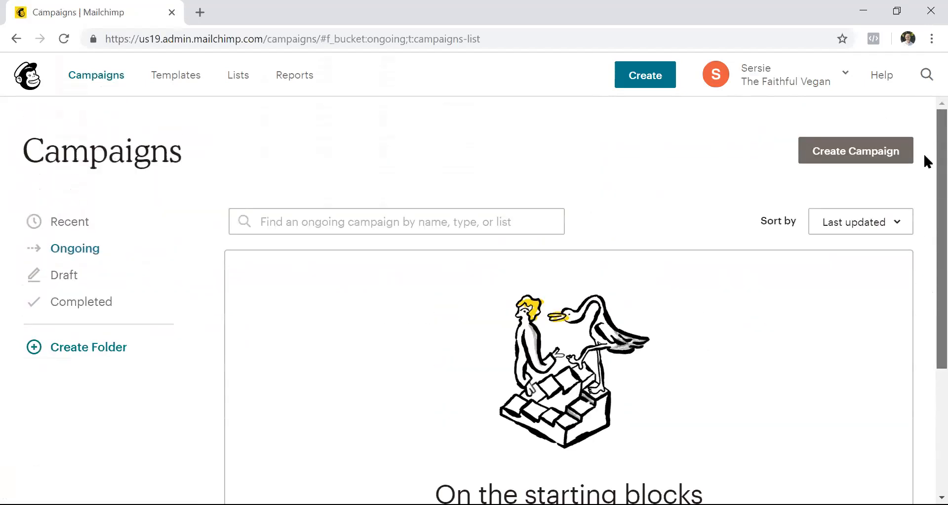
scroll(923, 168, "down", 1)
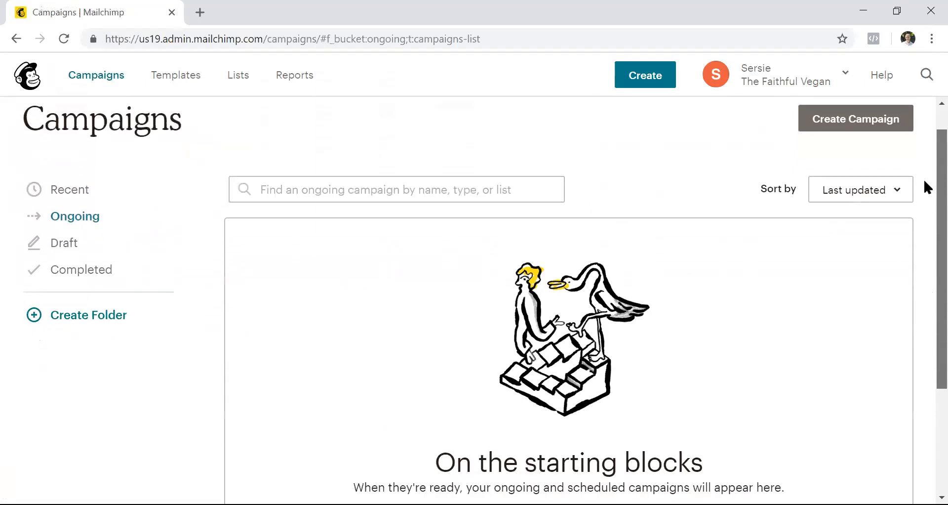
left_click(70, 238)
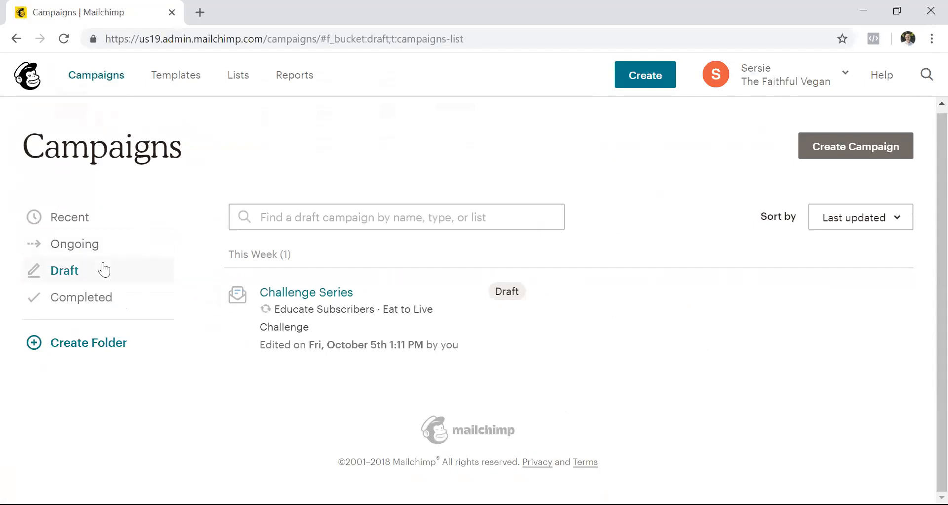
left_click(90, 245)
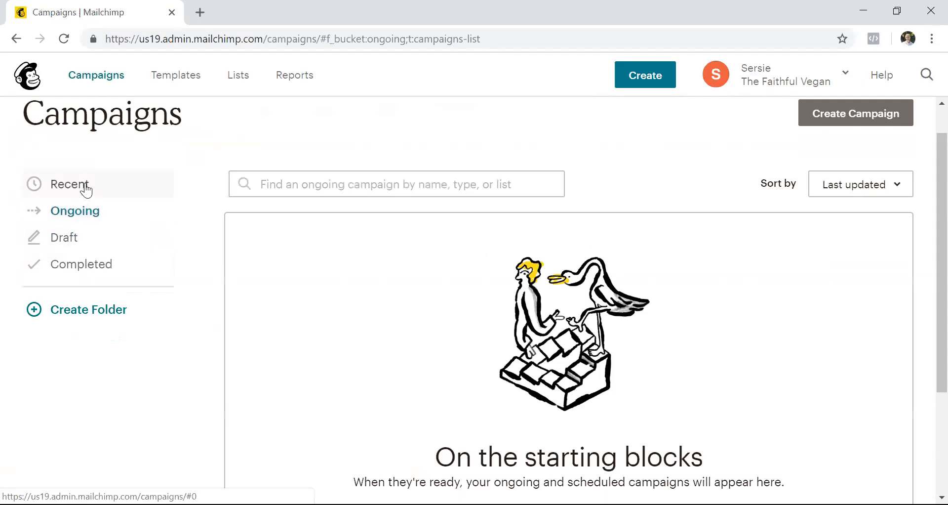
left_click(67, 185)
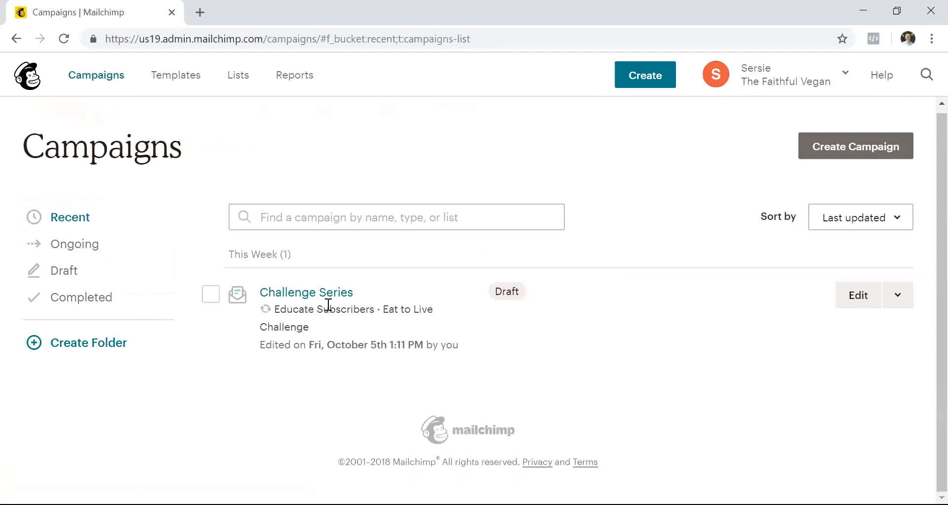
Log out of the Mailchimp account.
left_click(846, 74)
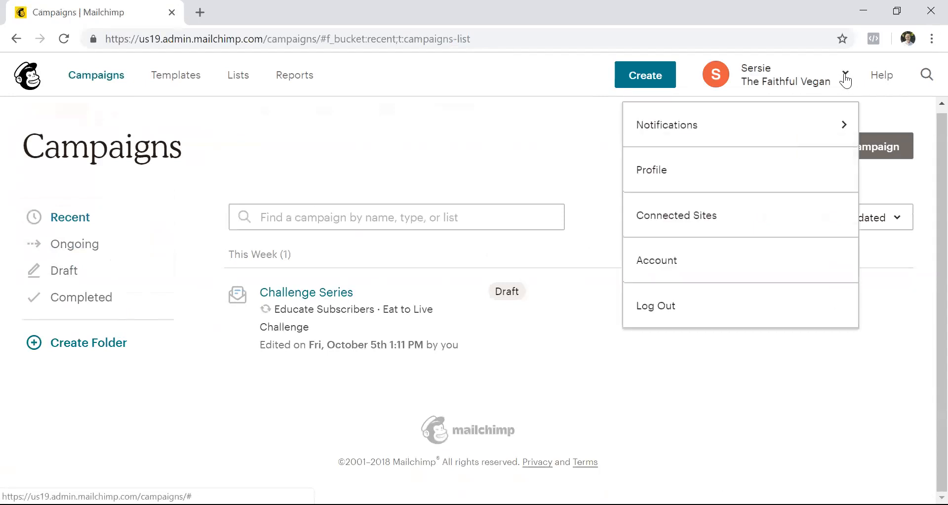
left_click(659, 304)
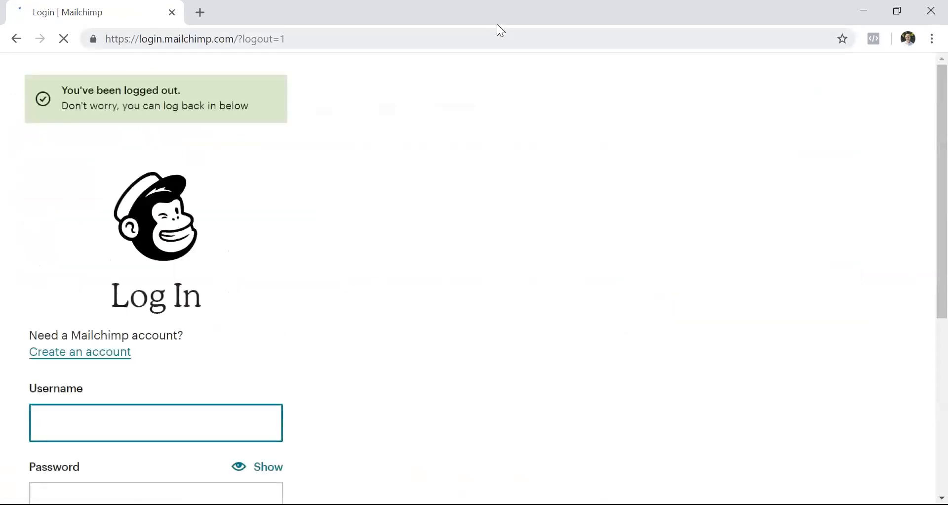